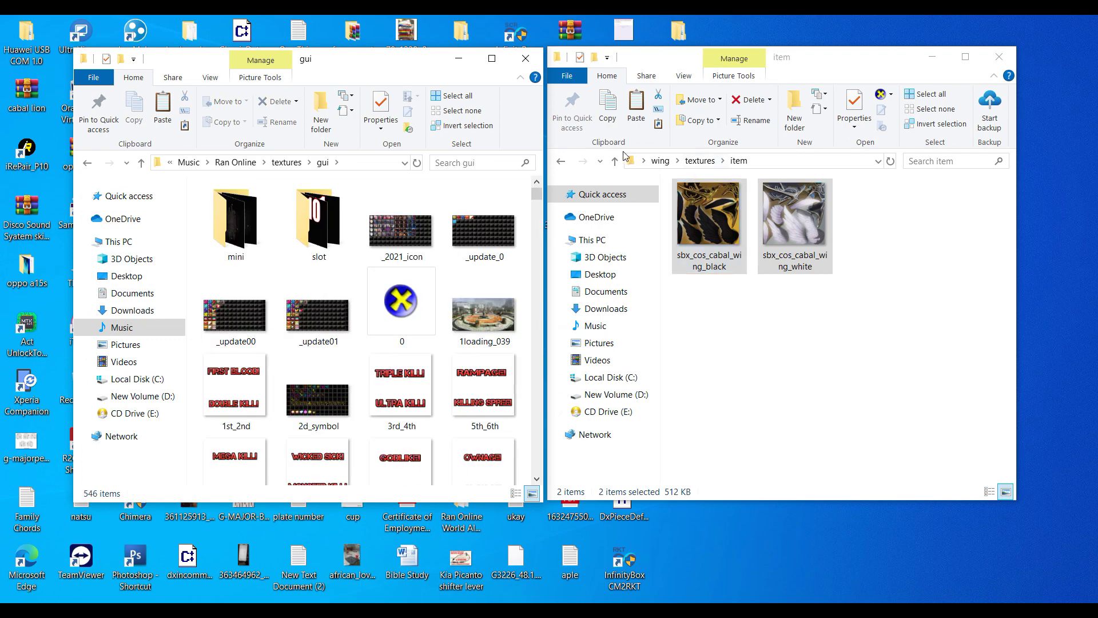
- Copy the Mtz_wing_01 image from the wing textures\gui folder into Ran Online's textures\gui folder
left_click(559, 163)
double_click(691, 190)
right_click(694, 202)
left_click(678, 239)
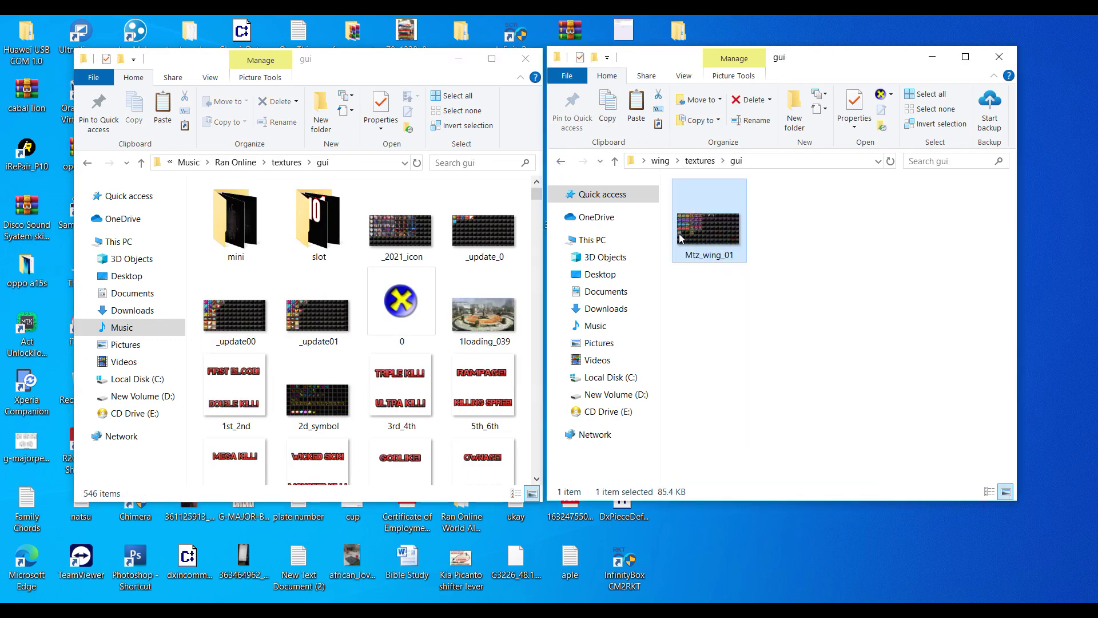
right_click(688, 238)
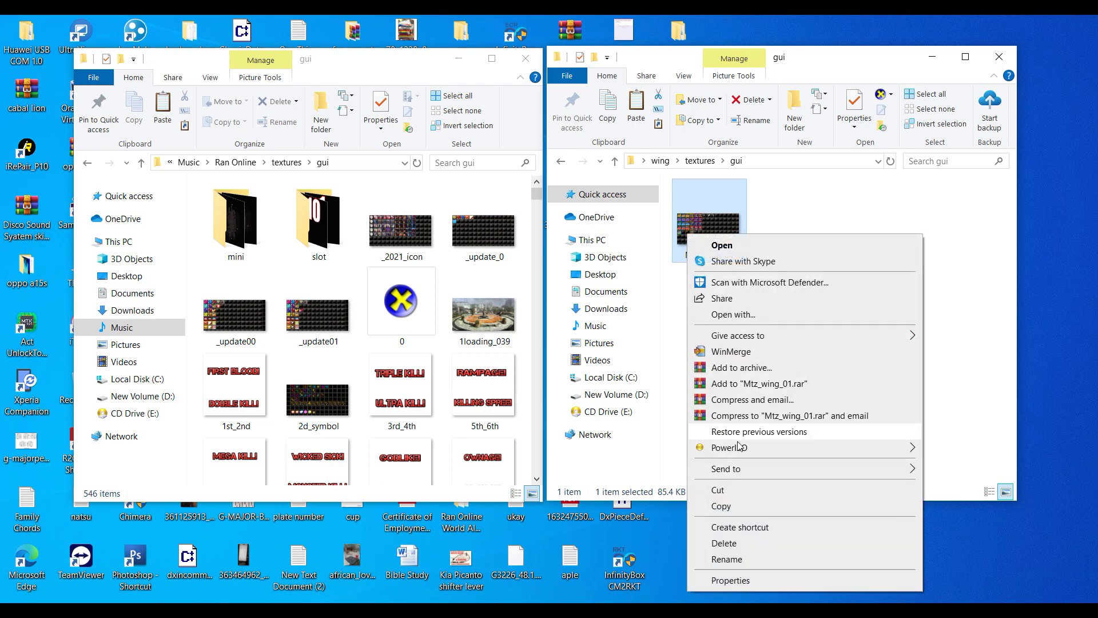
left_click(741, 505)
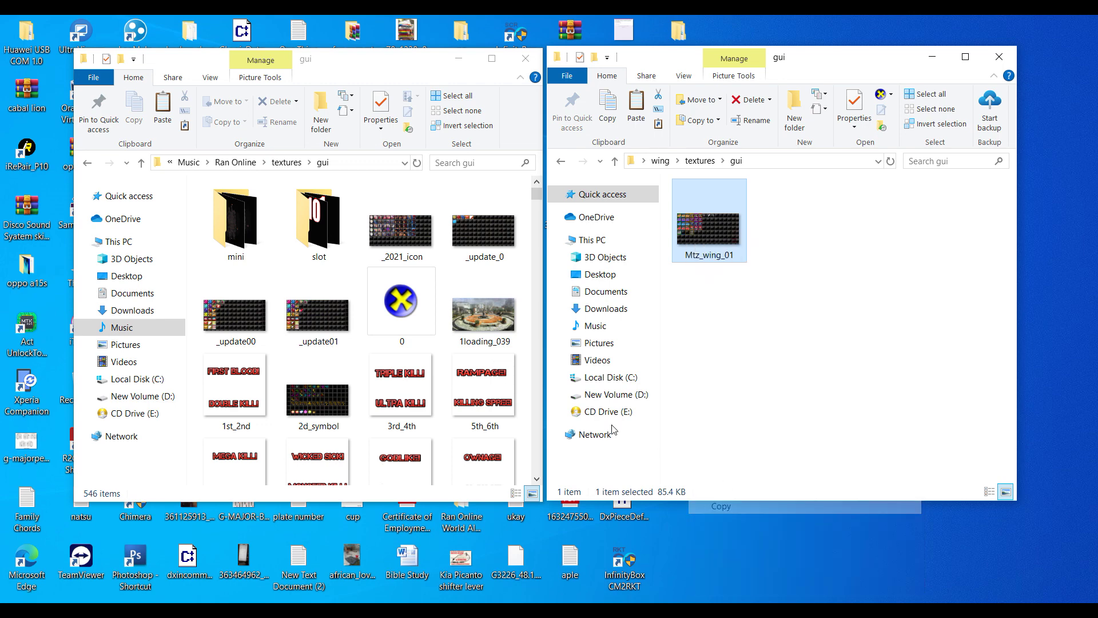
right_click(193, 355)
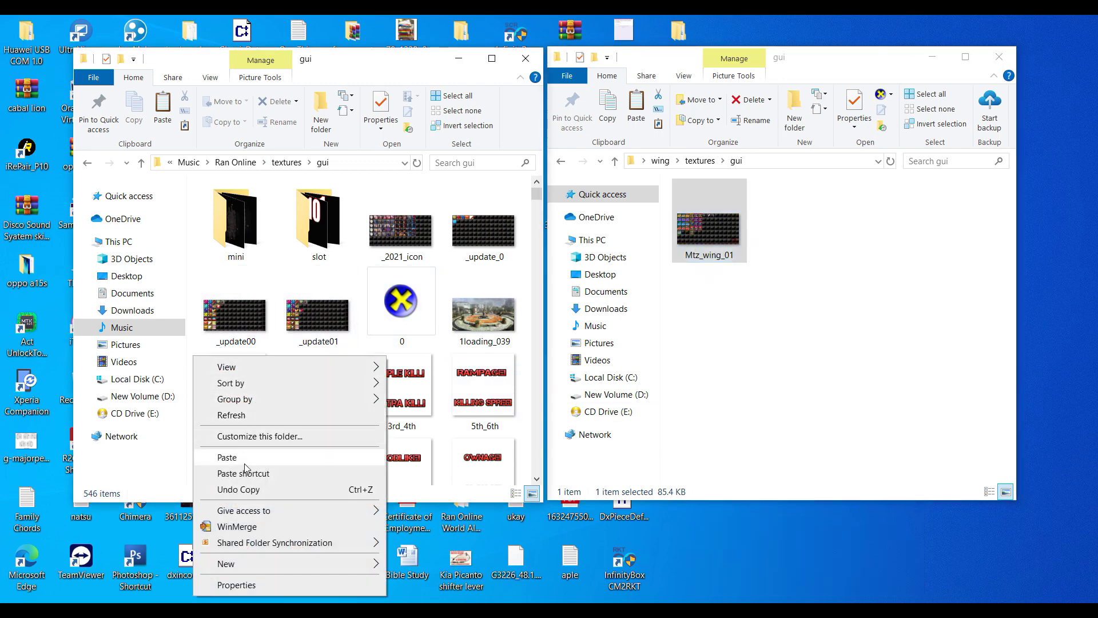
left_click(245, 466)
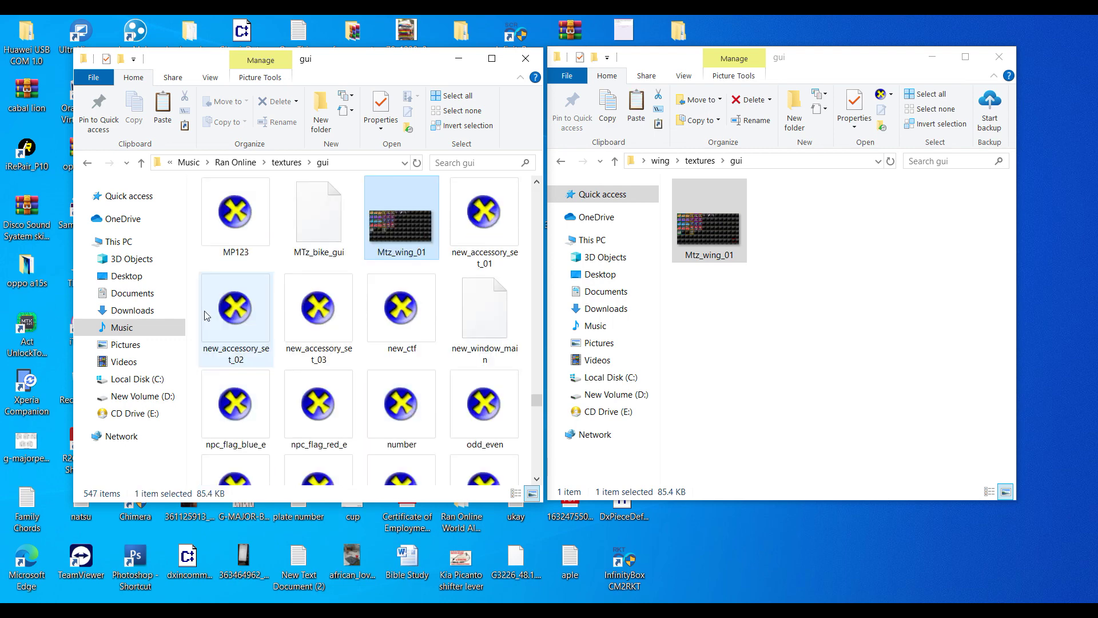
- Open the data folder of Ran Online and the data folder of the wing package side by side
left_click(87, 164)
left_click(87, 164)
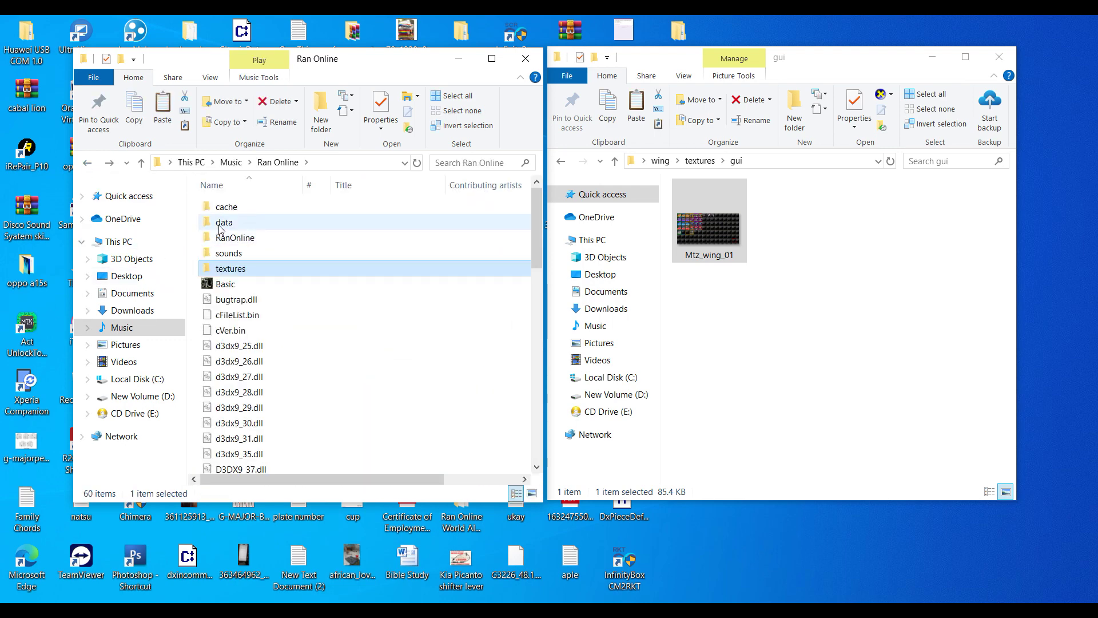
double_click(219, 228)
left_click(560, 164)
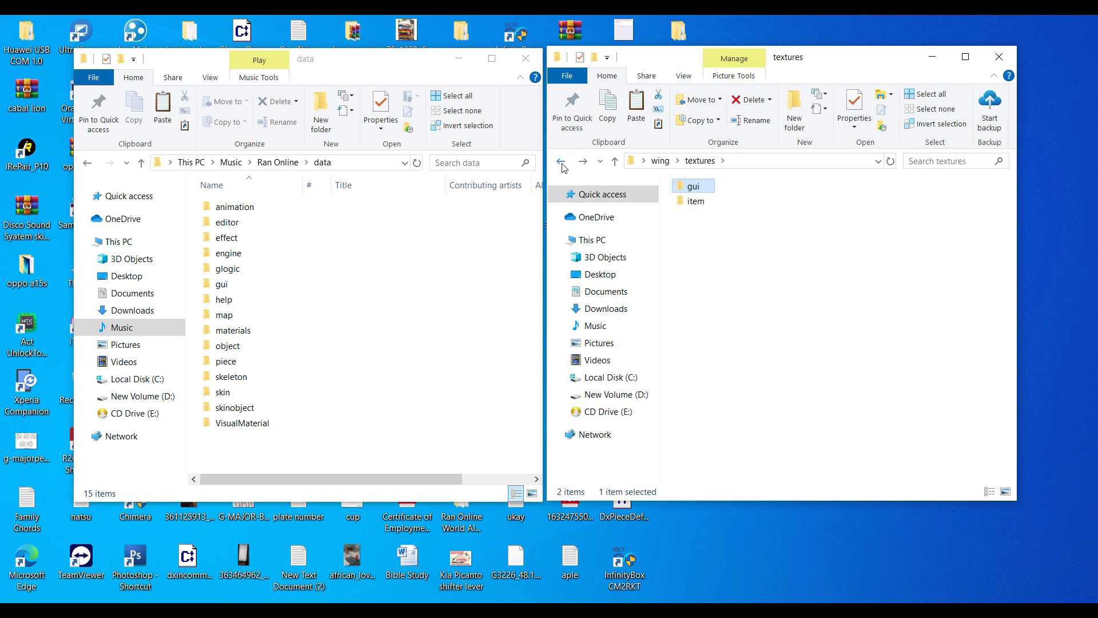
left_click(560, 164)
left_click(699, 206)
double_click(703, 206)
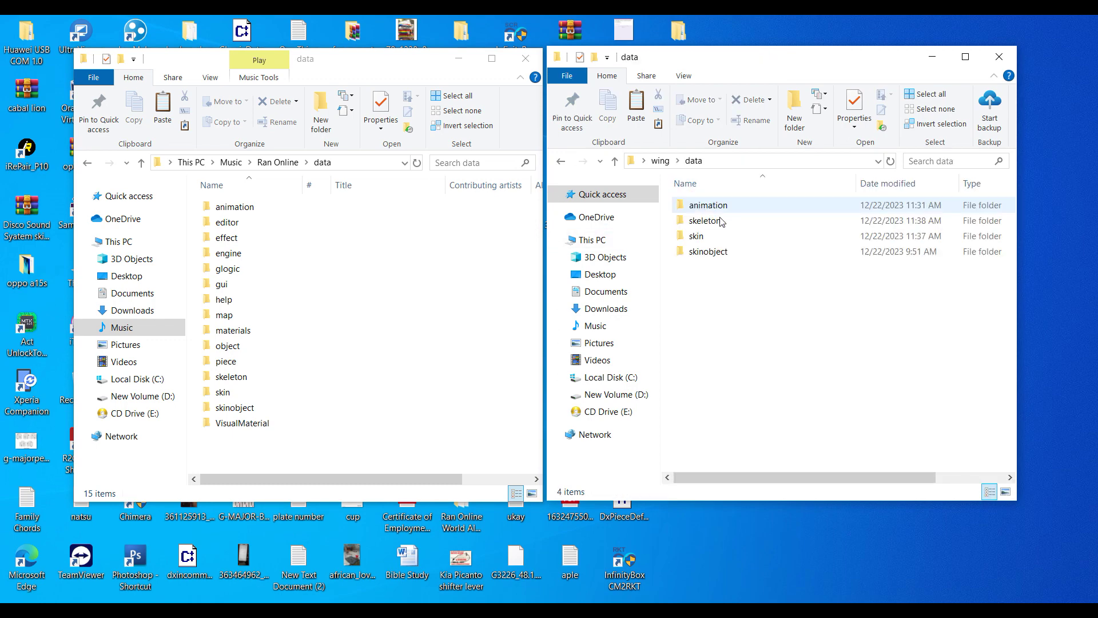
- Copy all the cabal_wing black and white .abf, .aps and .abl files from wing\data\skinobject into Ran Online's data\skinobject folder
double_click(727, 252)
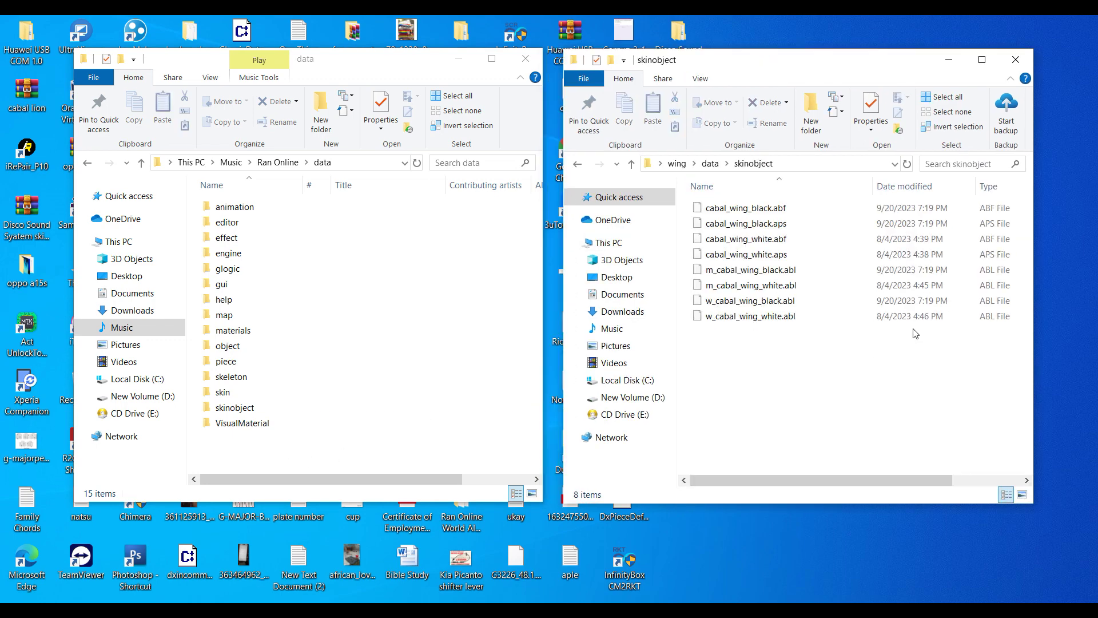
left_click_drag(784, 386, 818, 197)
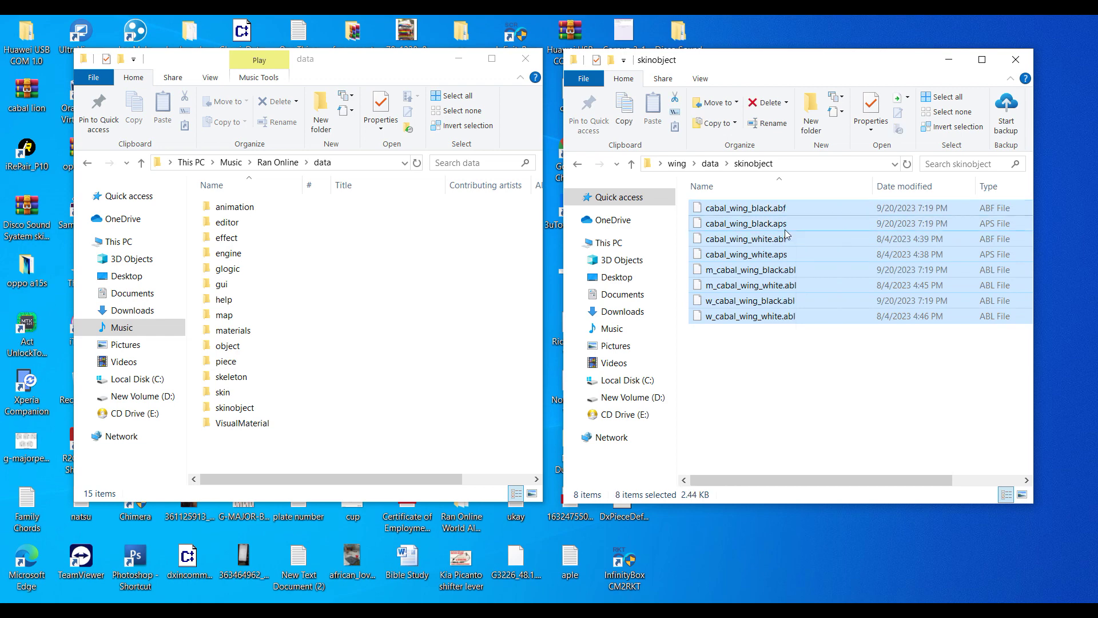
right_click(786, 233)
left_click(826, 433)
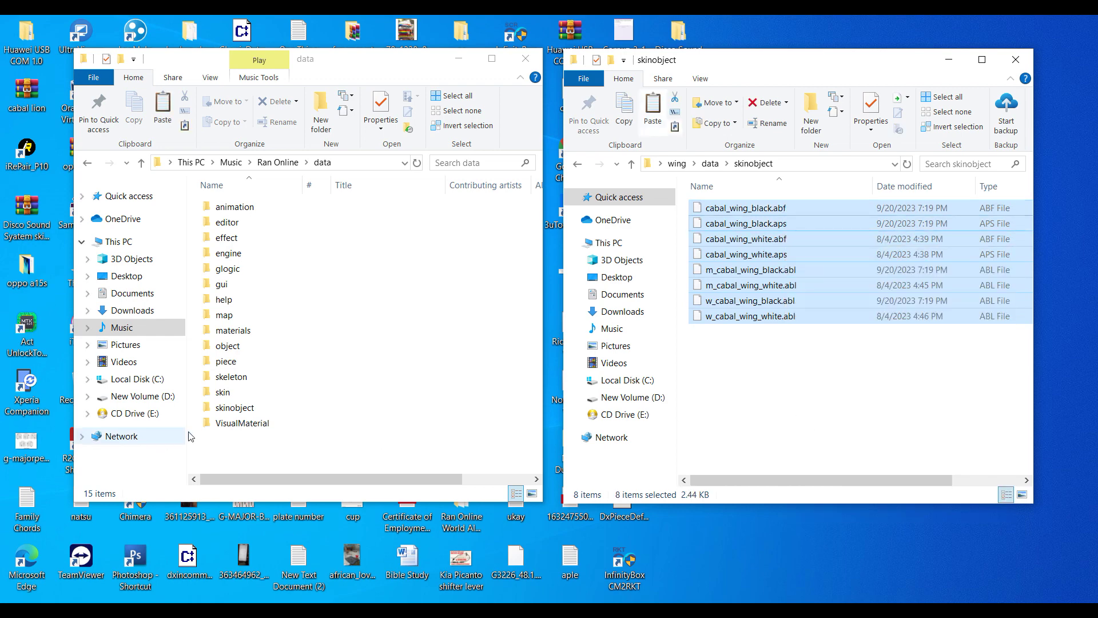
double_click(233, 410)
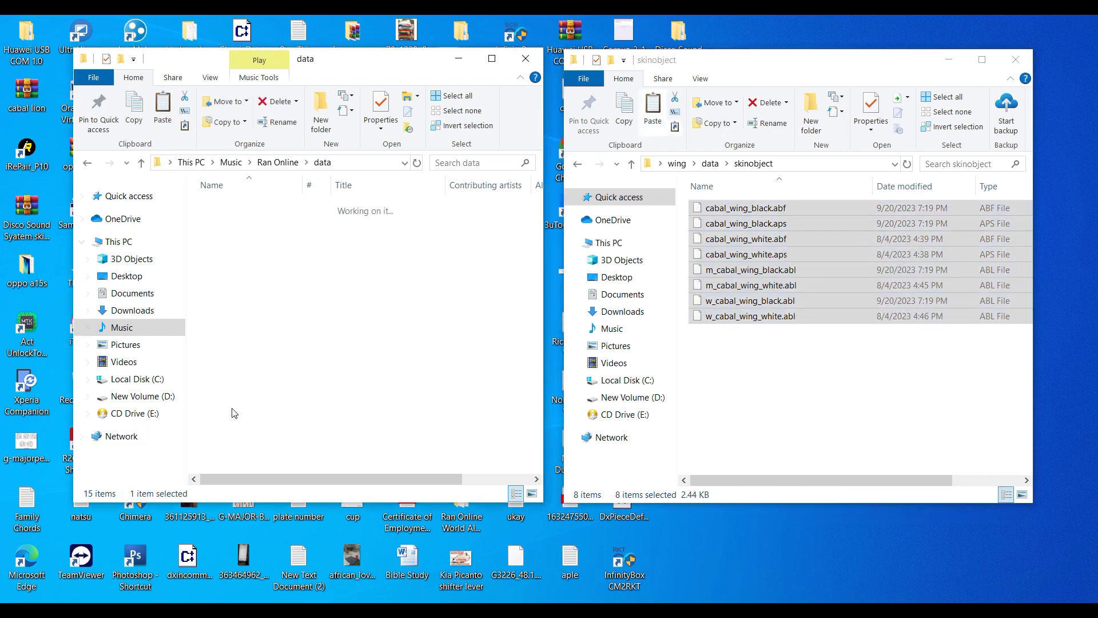
right_click(195, 384)
left_click(248, 242)
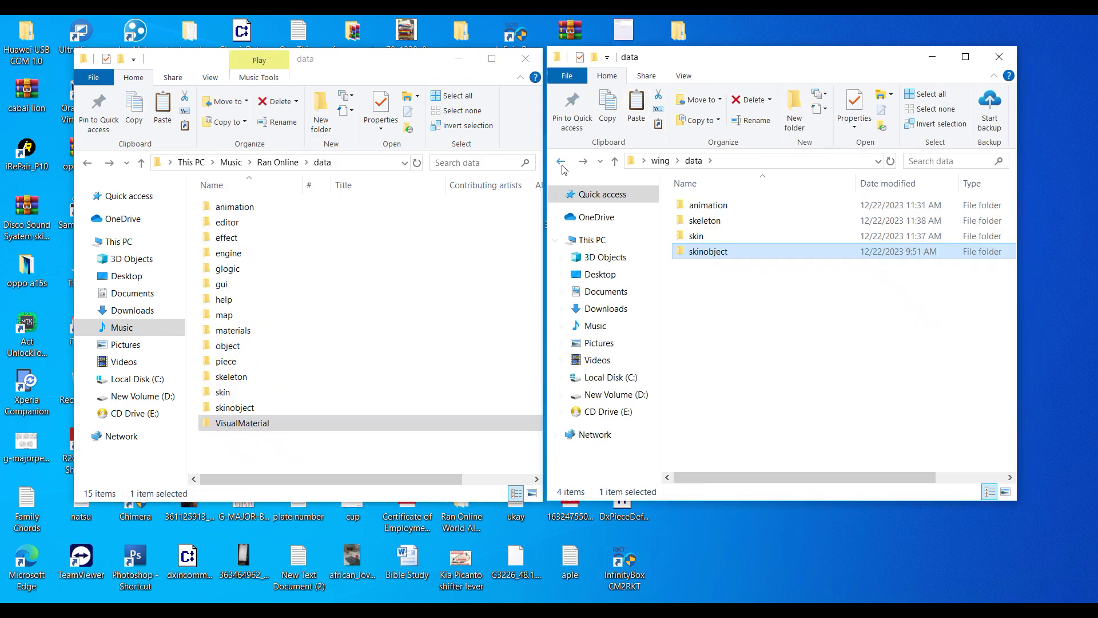
- Copy s_sbx_cos_cabal_wing_black and s_sbx_cos_cabal_wing_white from wing\data\skin into Ran Online's data\skin folder
left_click(615, 161)
double_click(703, 205)
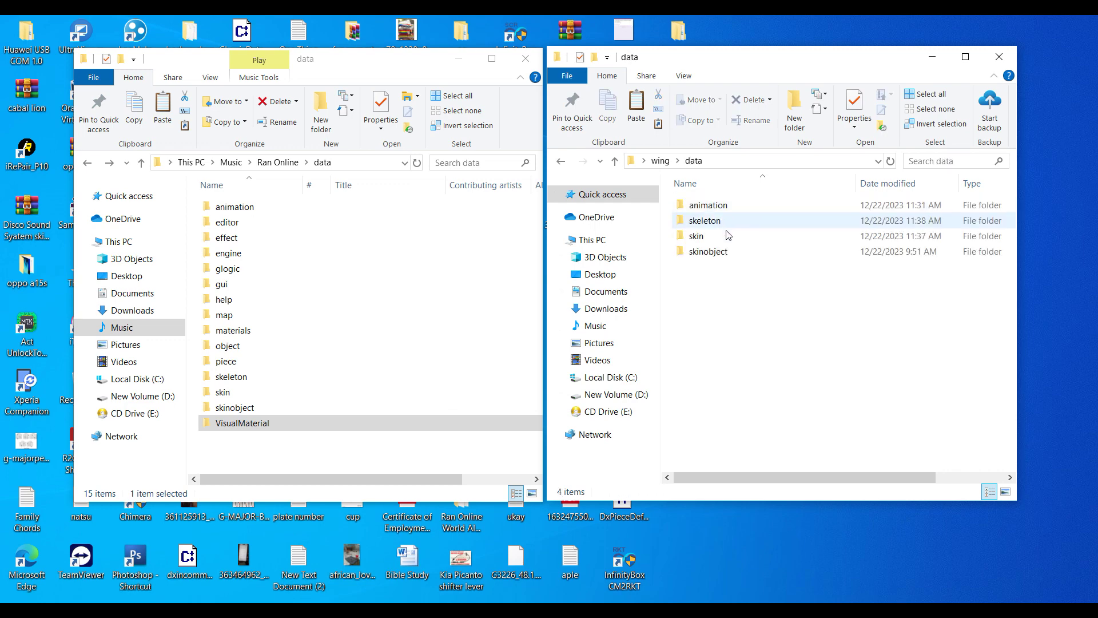
double_click(728, 235)
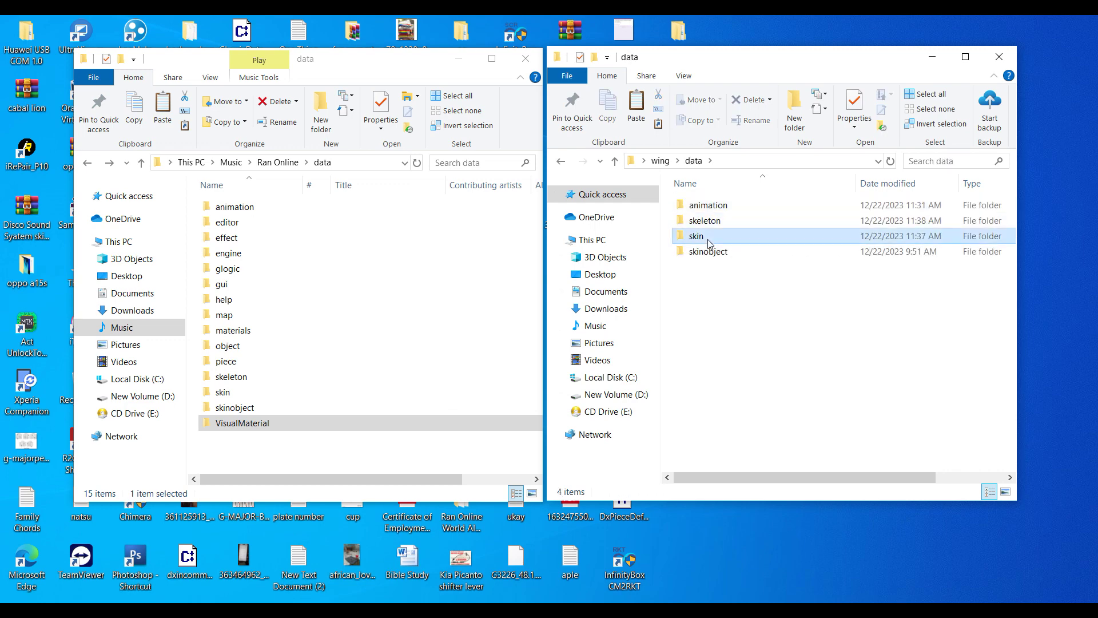
double_click(269, 399)
left_click_drag(705, 279, 759, 207)
right_click(759, 213)
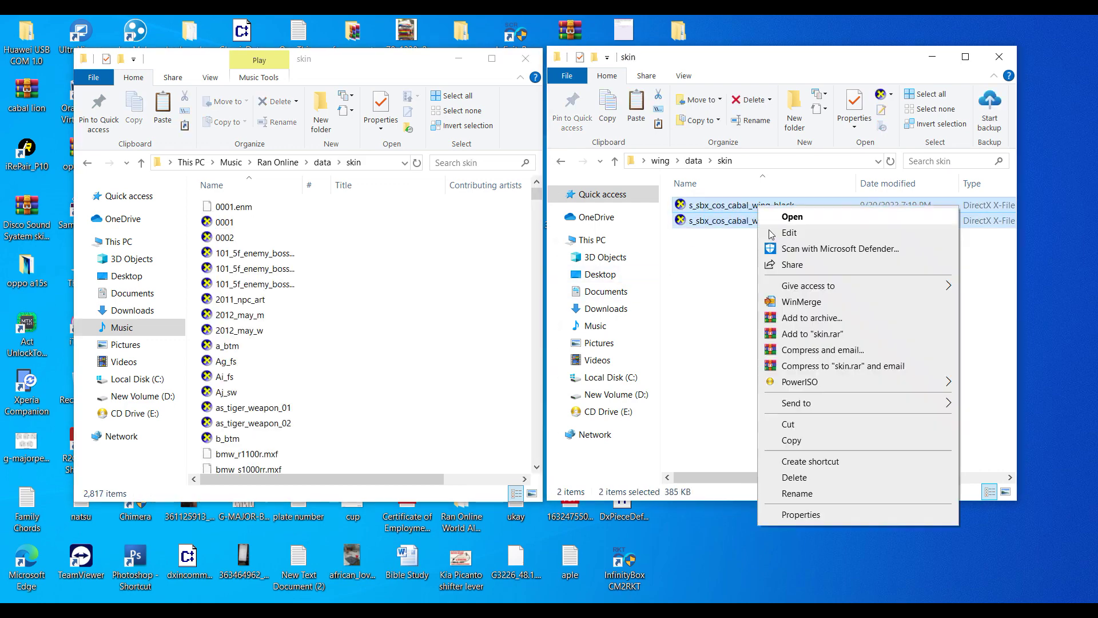
left_click(788, 438)
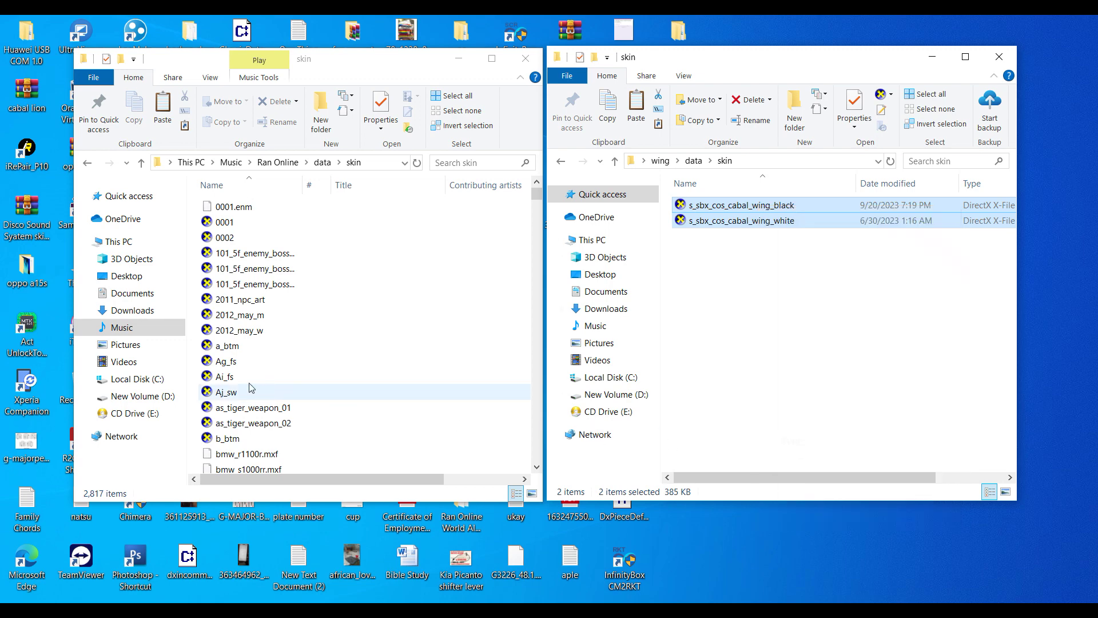
right_click(195, 378)
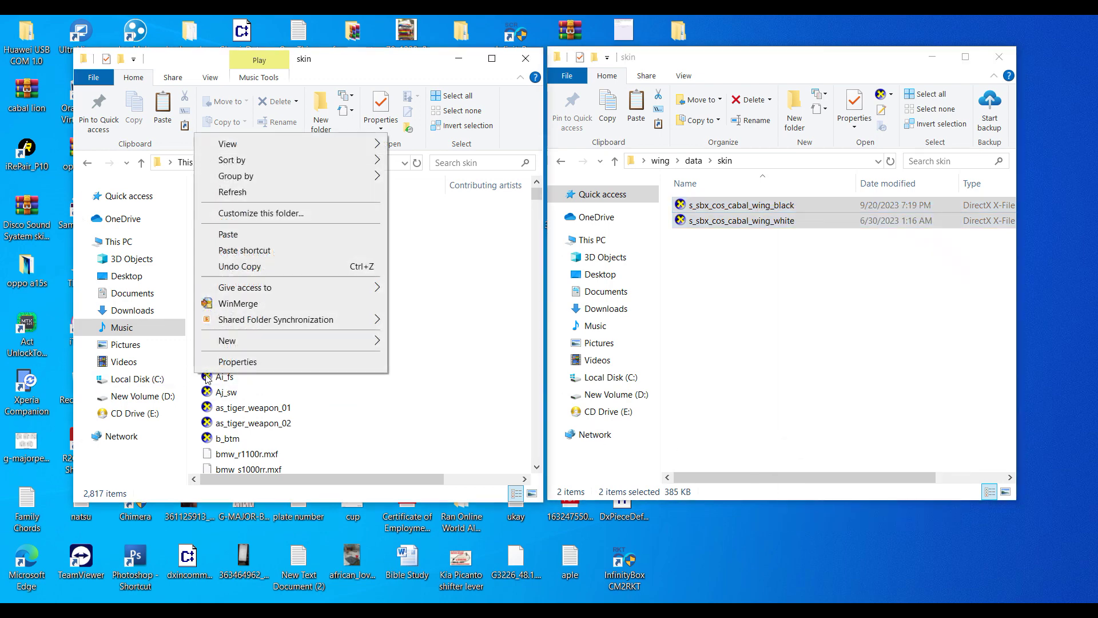
left_click(238, 234)
- Copy b_sbx_cos_cabal_wing_black and b_sbx_cos_cabal_wing_white from wing\data\skeleton into Ran Online's data\skeleton folder
key("BackSpace")
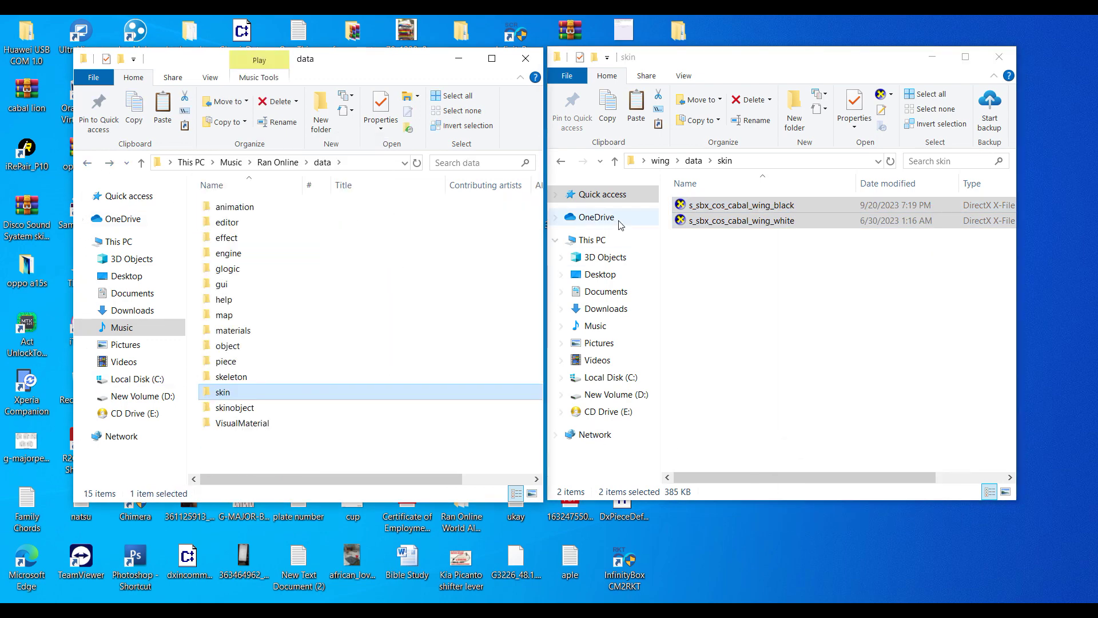
left_click(561, 161)
key("Up")
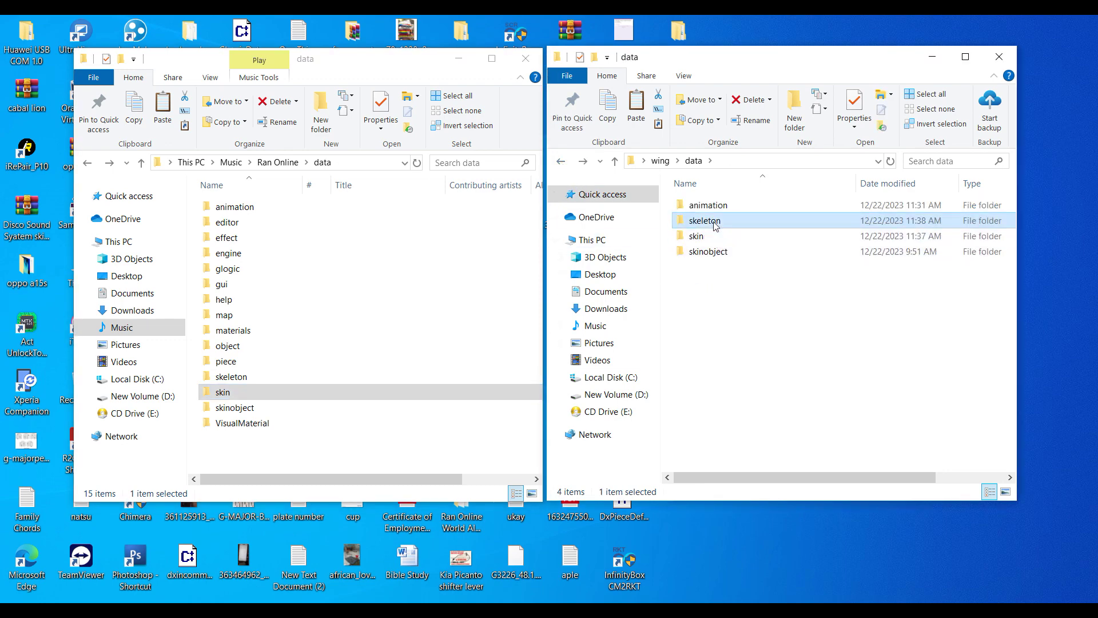
key("Return")
double_click(297, 377)
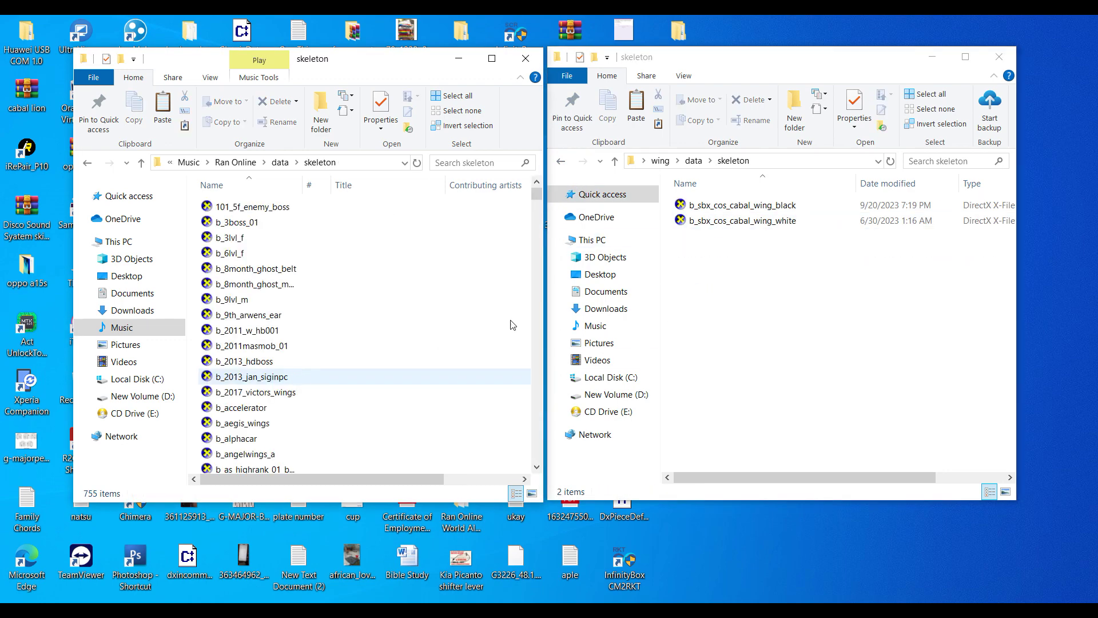
left_click_drag(723, 267, 782, 203)
right_click(783, 203)
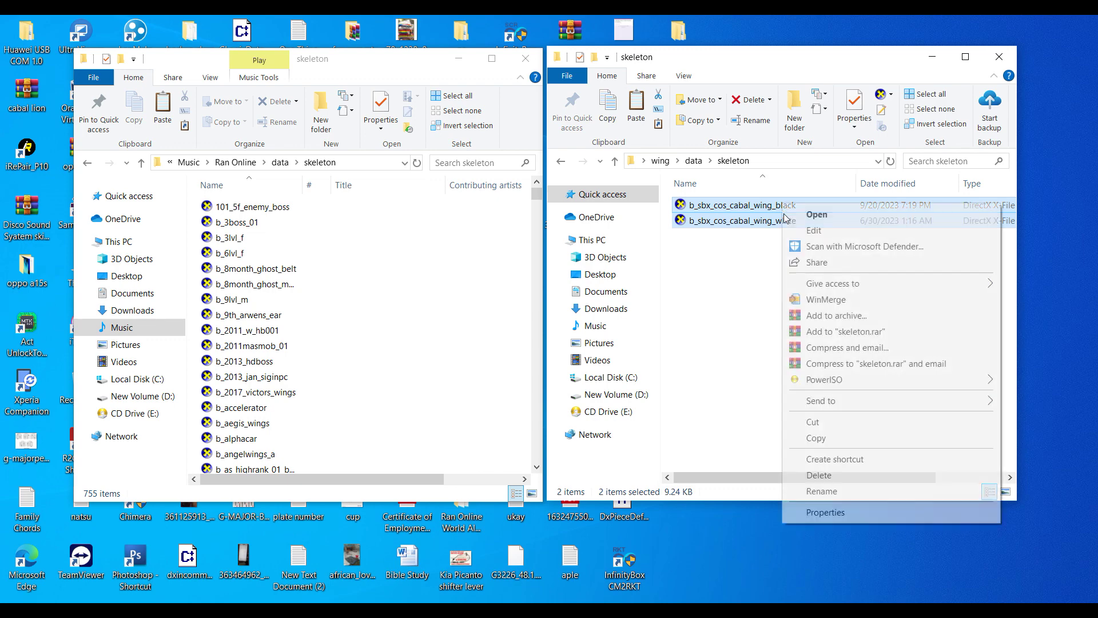
left_click(816, 438)
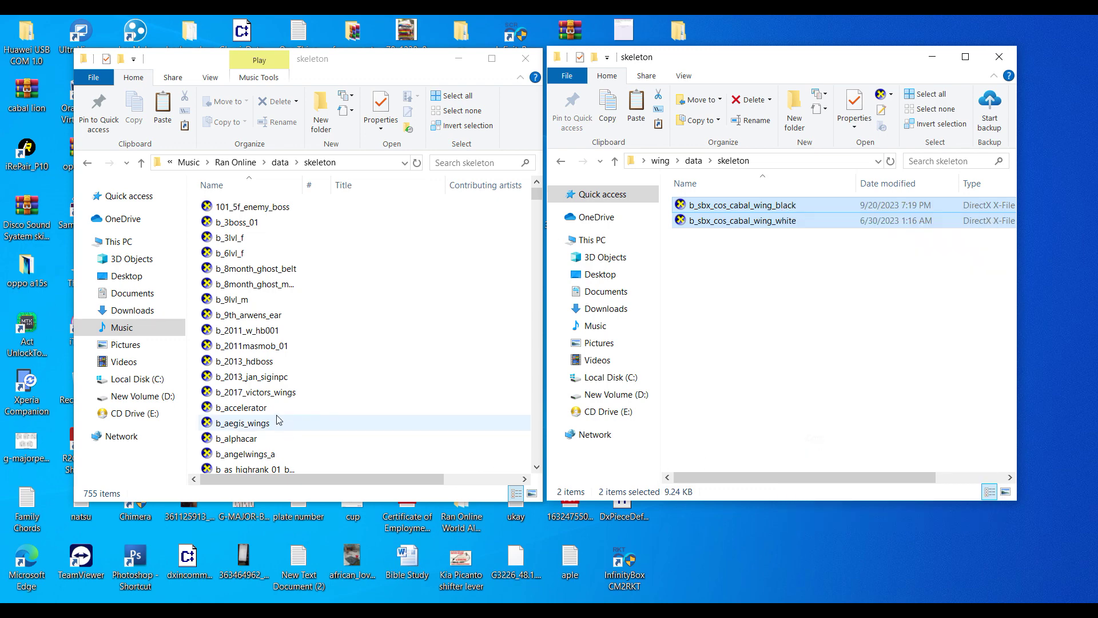
right_click(194, 382)
left_click(246, 240)
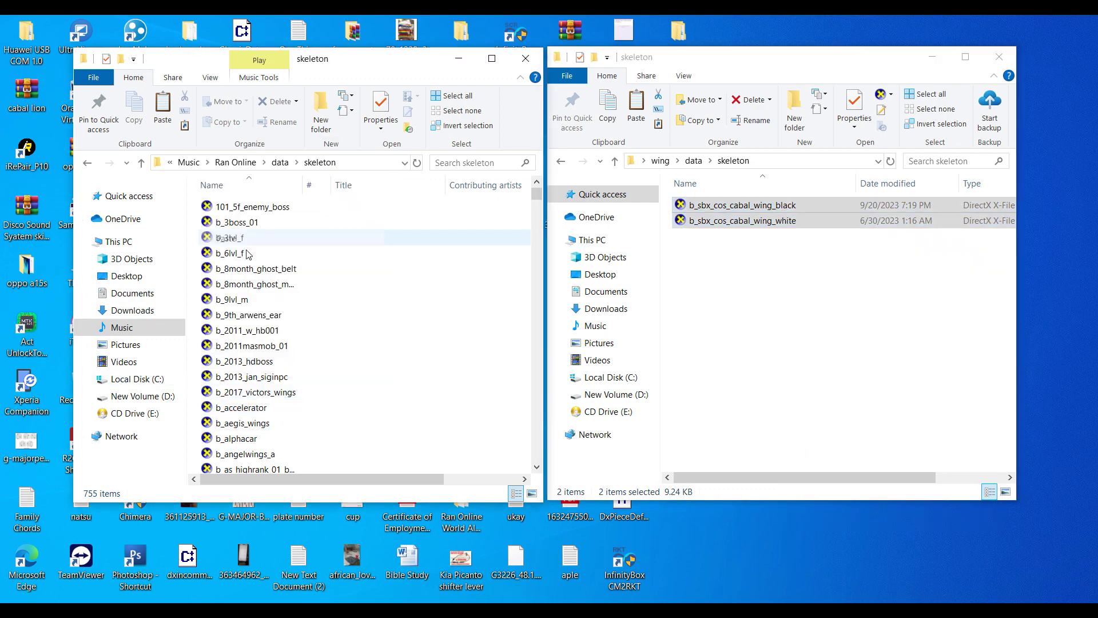
- Copy the a_sbx_cos_cabal_wing black and white .bin and .cfg files from wing\data\animation into Ran Online's data\animation folder
left_click(87, 164)
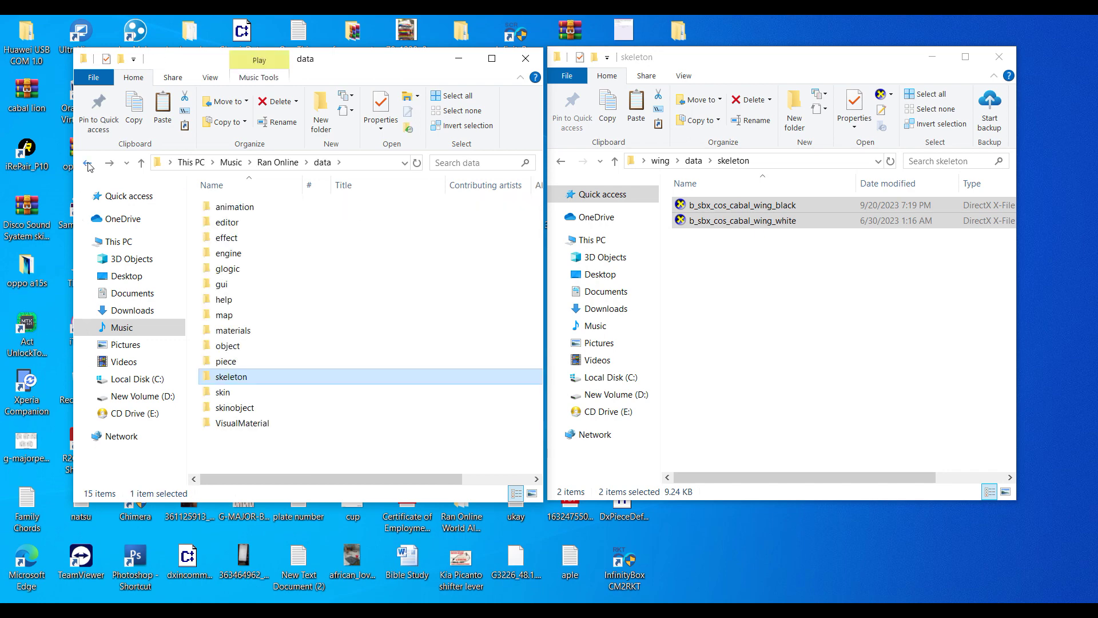
left_click(561, 161)
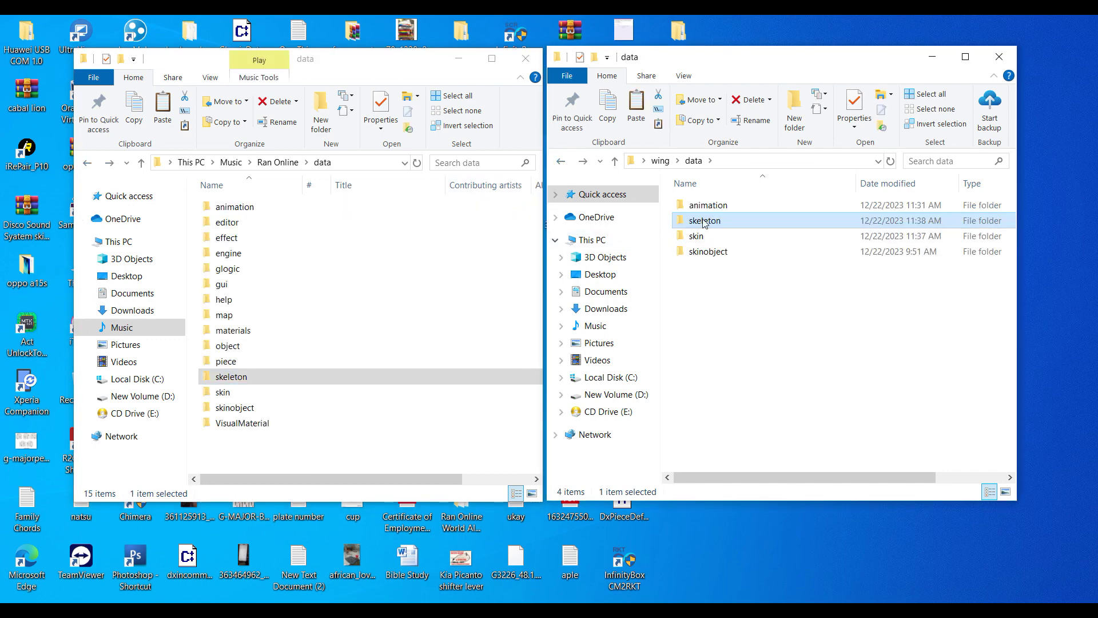
double_click(703, 205)
double_click(245, 207)
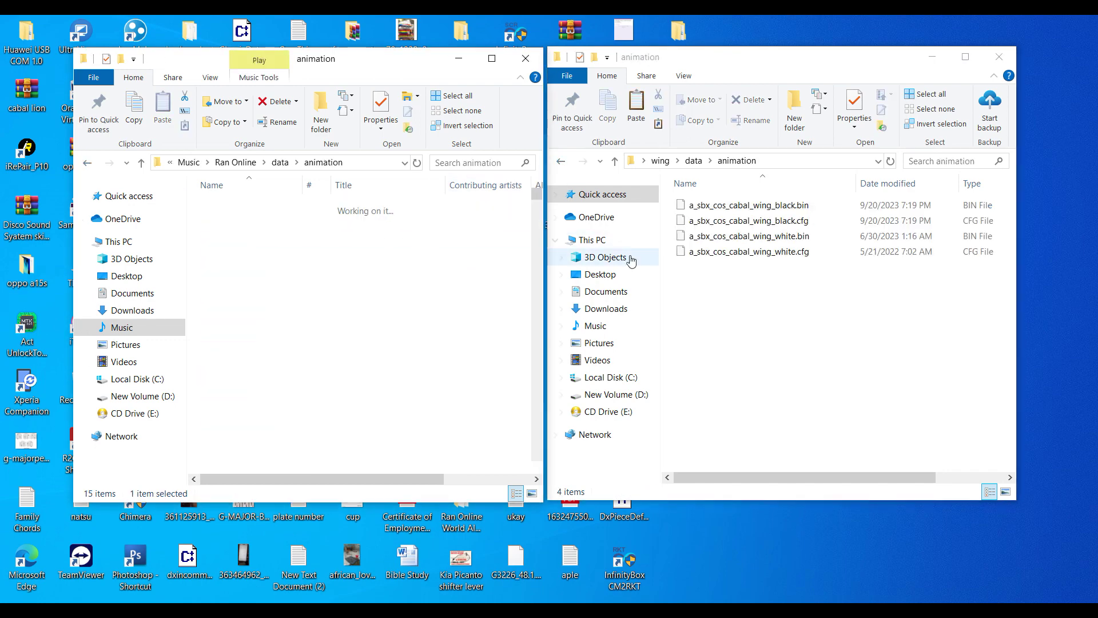
left_click_drag(765, 335, 823, 200)
right_click(788, 213)
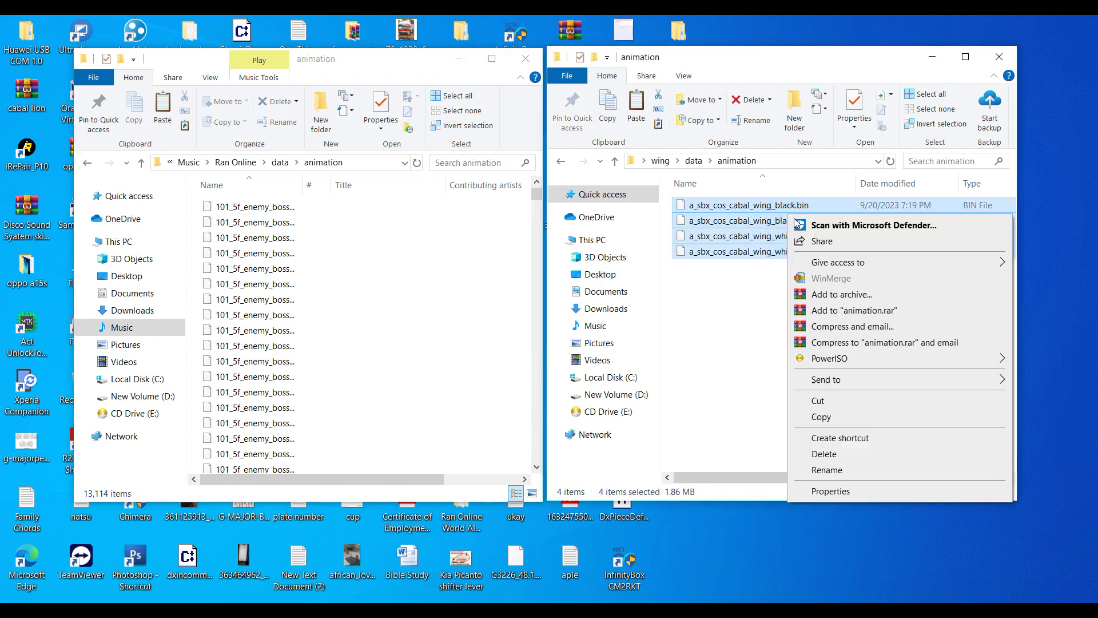
left_click(847, 419)
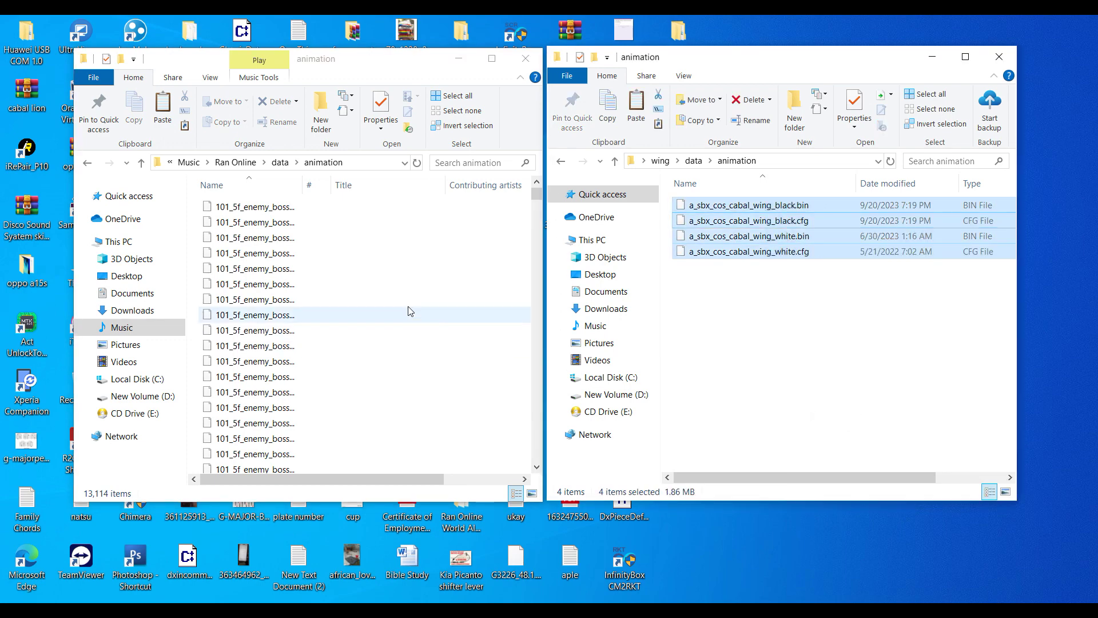
right_click(198, 263)
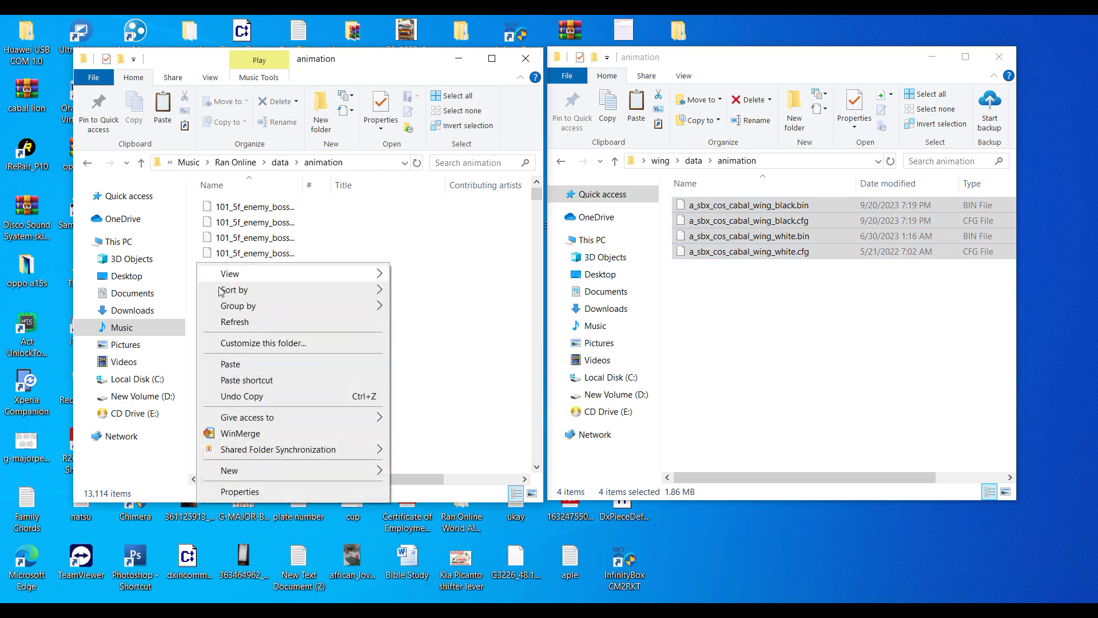
left_click(252, 364)
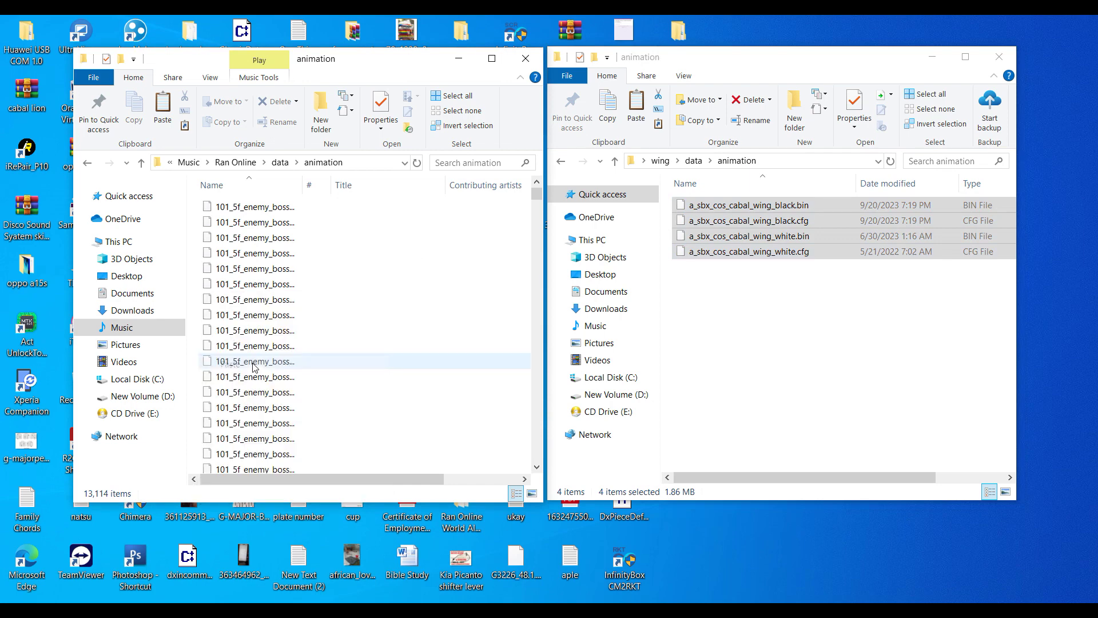
- Return to the main Ran Online folder and close the wing package window
left_click(87, 163)
left_click(87, 163)
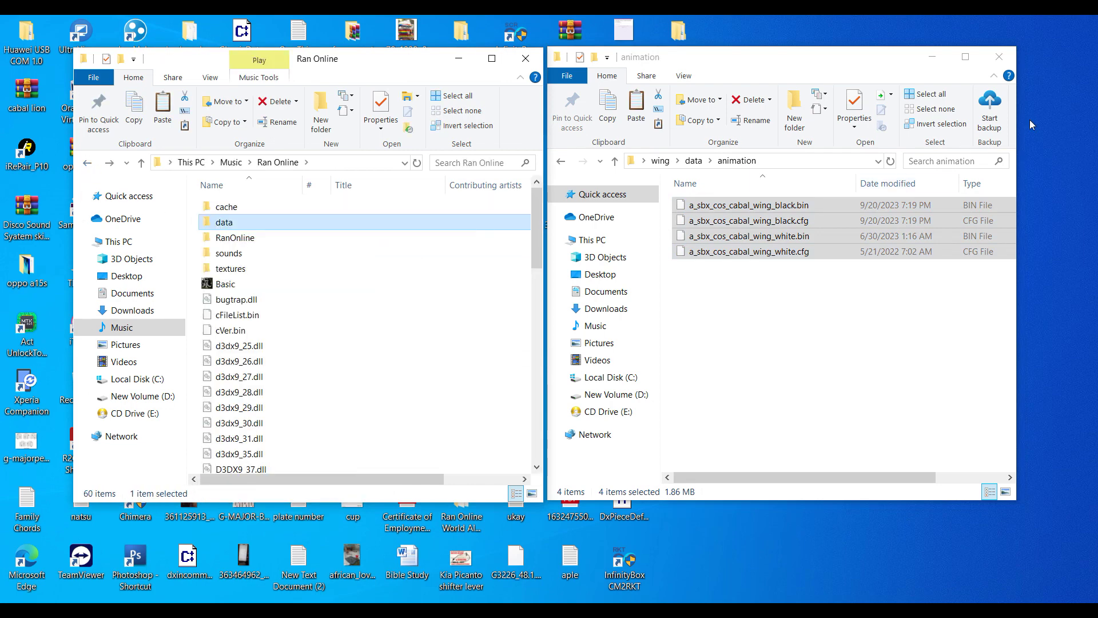
left_click(1013, 63)
- Launch EditorSkinChar from the Ran Online folder and maximize its window
scroll(308, 408, "down", 8)
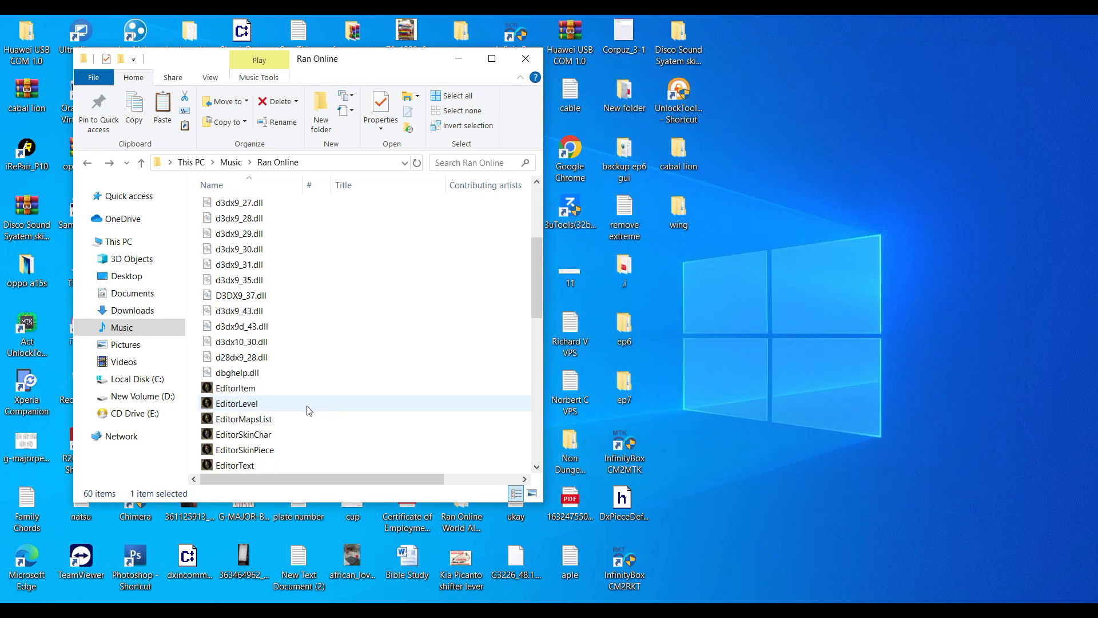
left_click(264, 296)
double_click(265, 296)
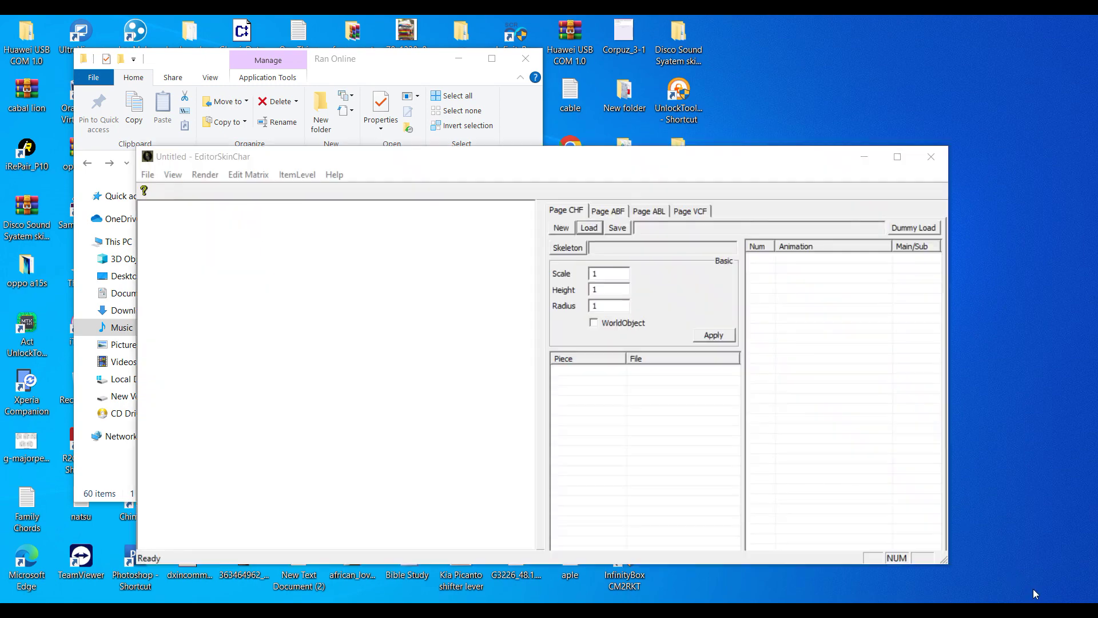
left_click(897, 156)
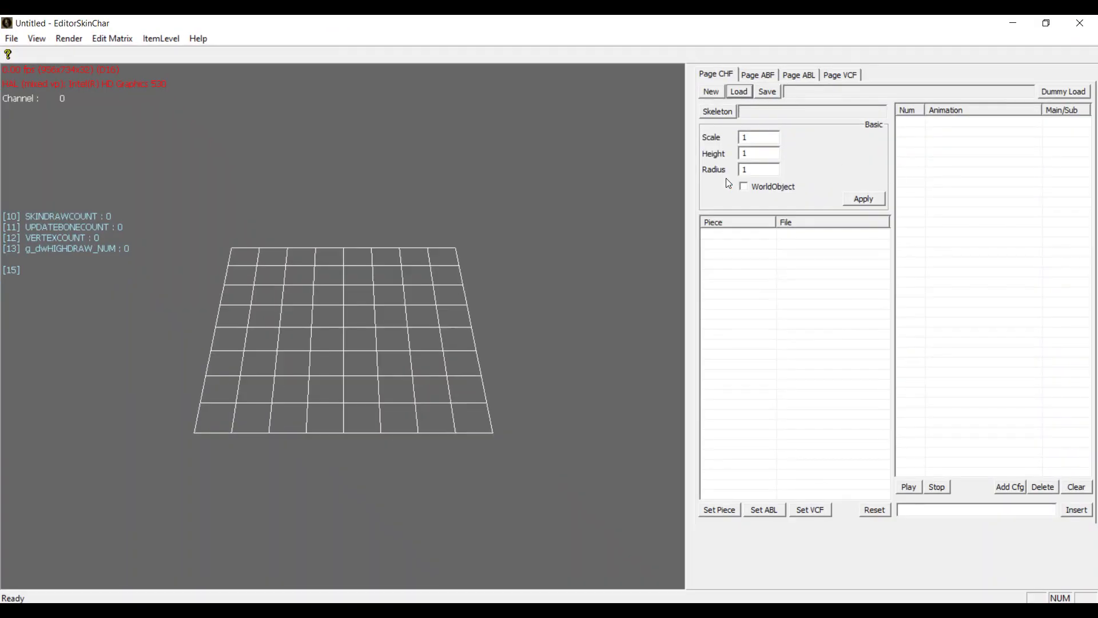
- Load m_cabal_wing_white.abl from the skinobject folder as an ABL piece and play its animation
left_click(797, 79)
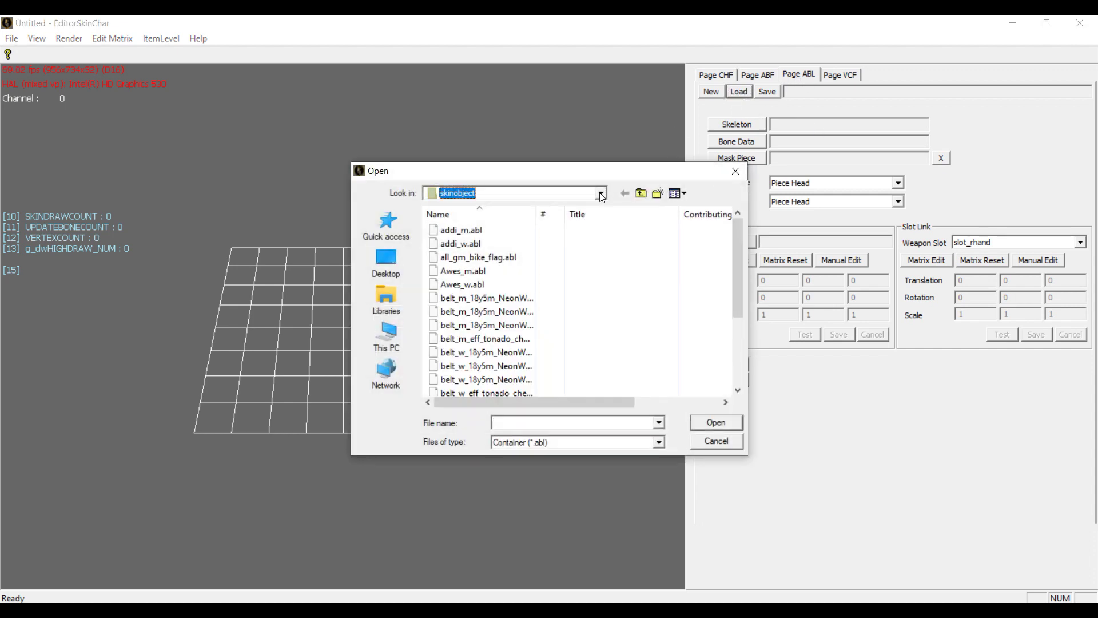
left_click(601, 196)
left_click(602, 195)
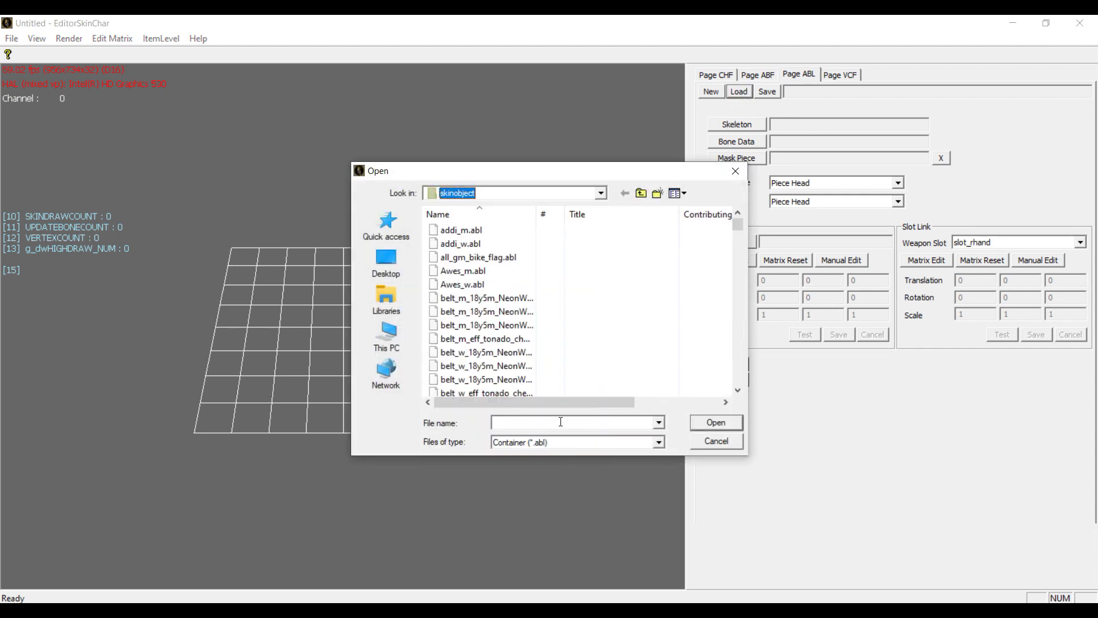
type("m_cabal")
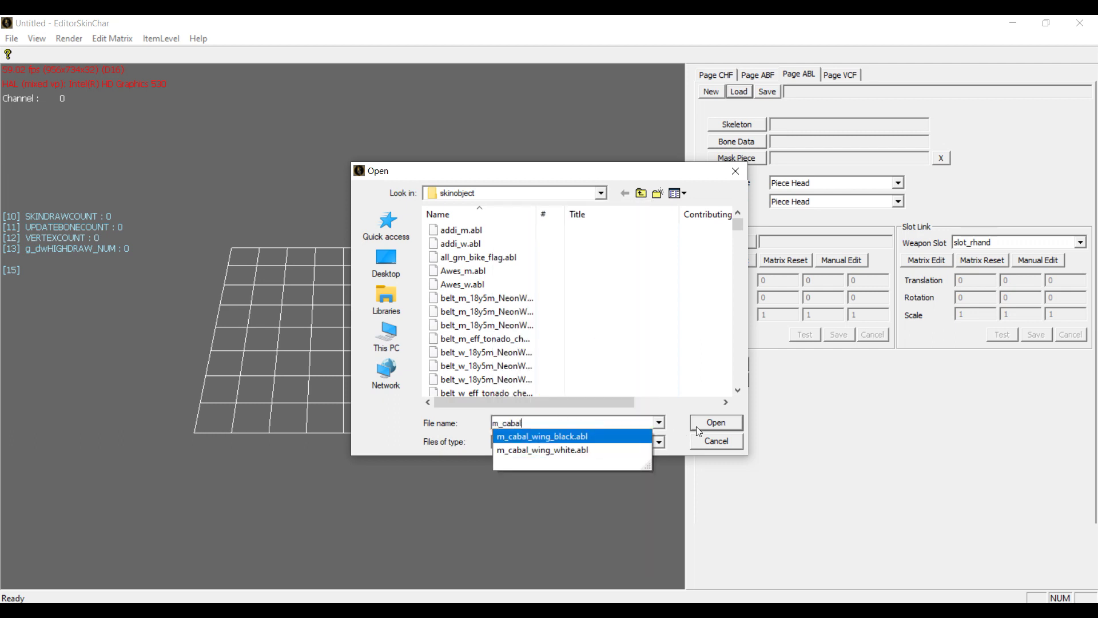
left_click(595, 451)
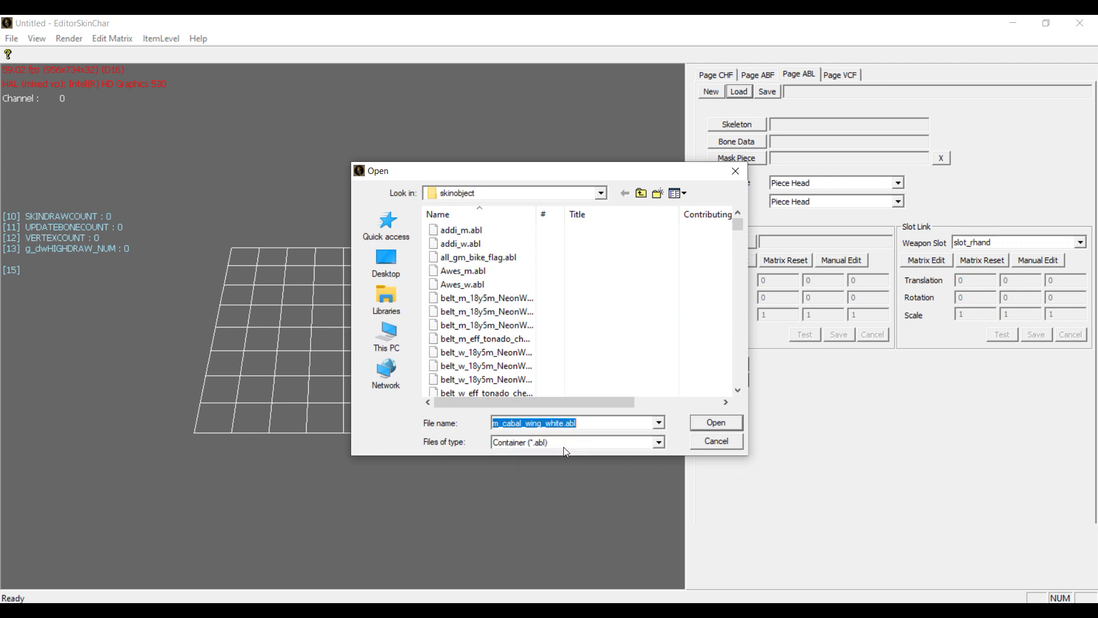
left_click(711, 423)
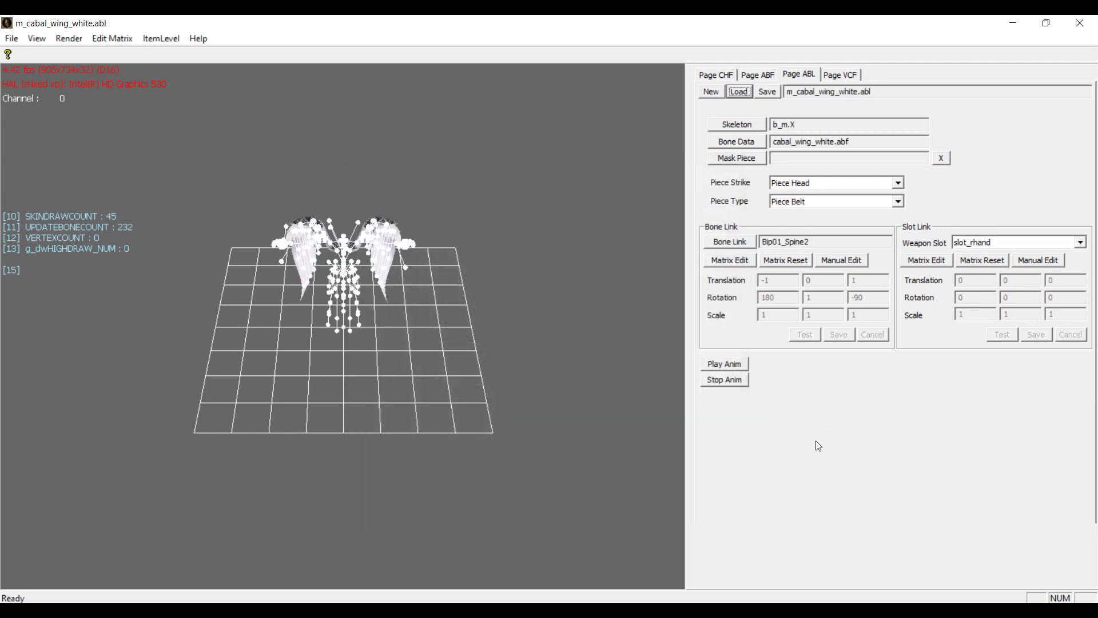
left_click(743, 366)
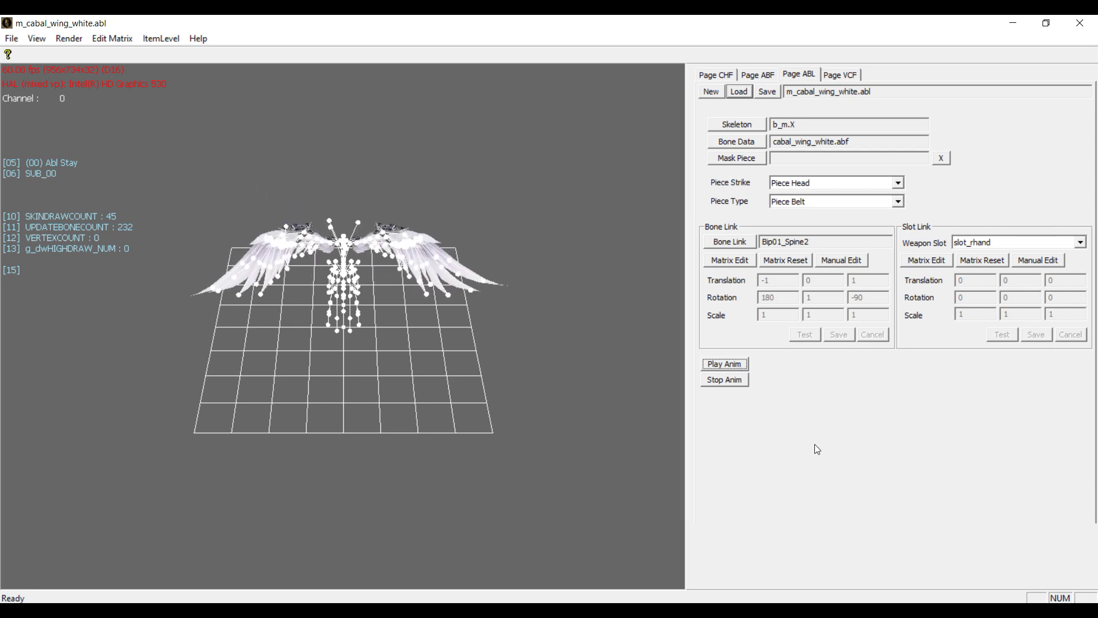
- Set both Piece Strike and Piece Type of m_cabal_wing_white to Piece Neck
left_click(898, 183)
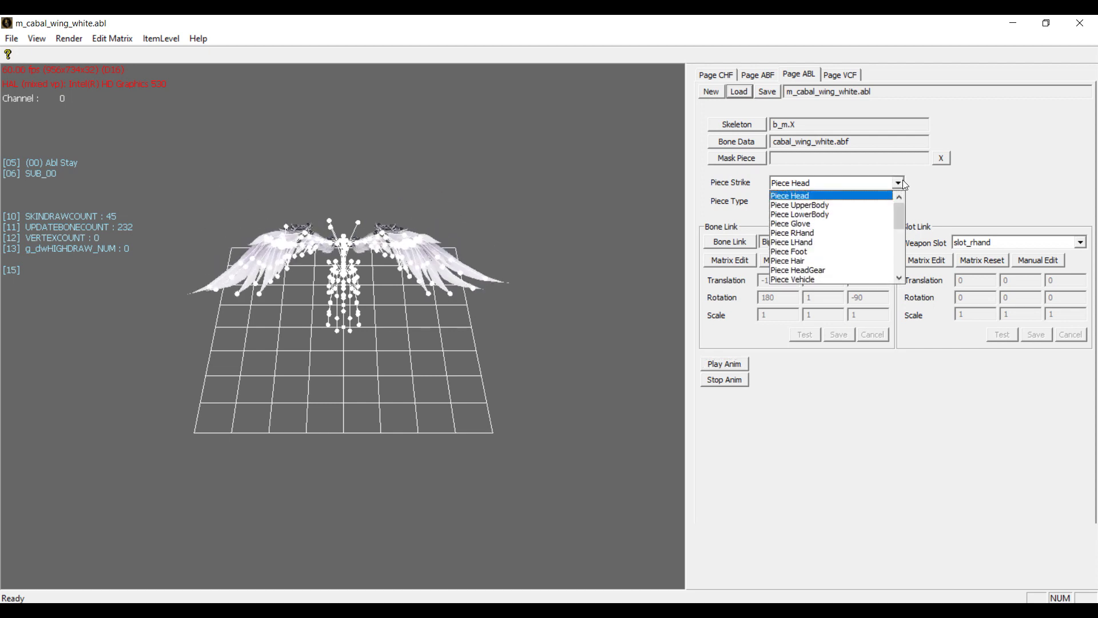
scroll(823, 239, "down", 3)
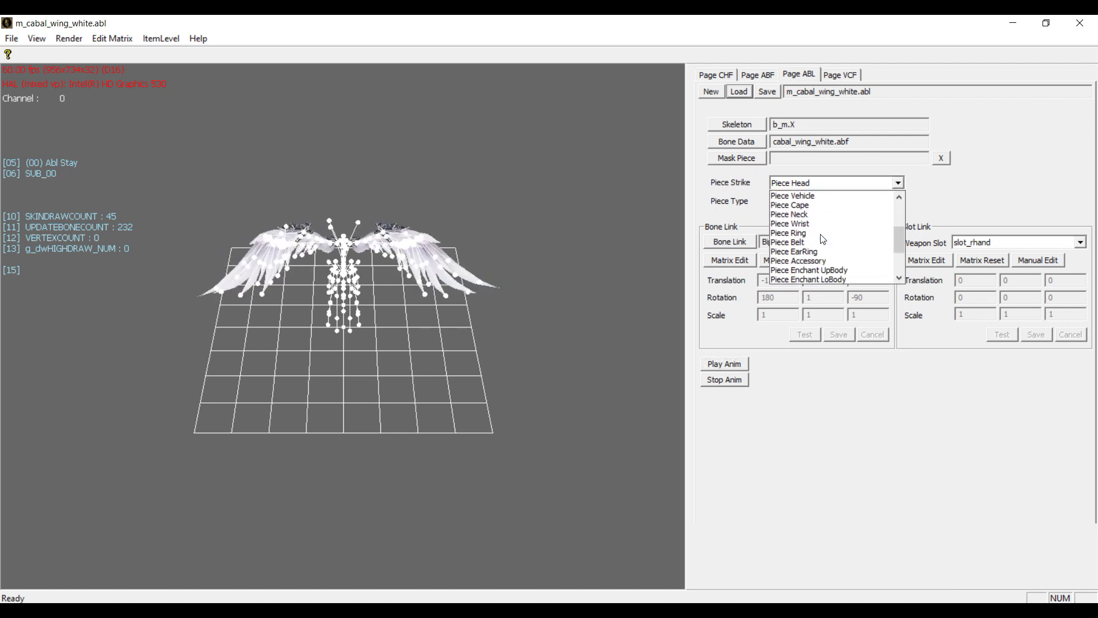
left_click(817, 216)
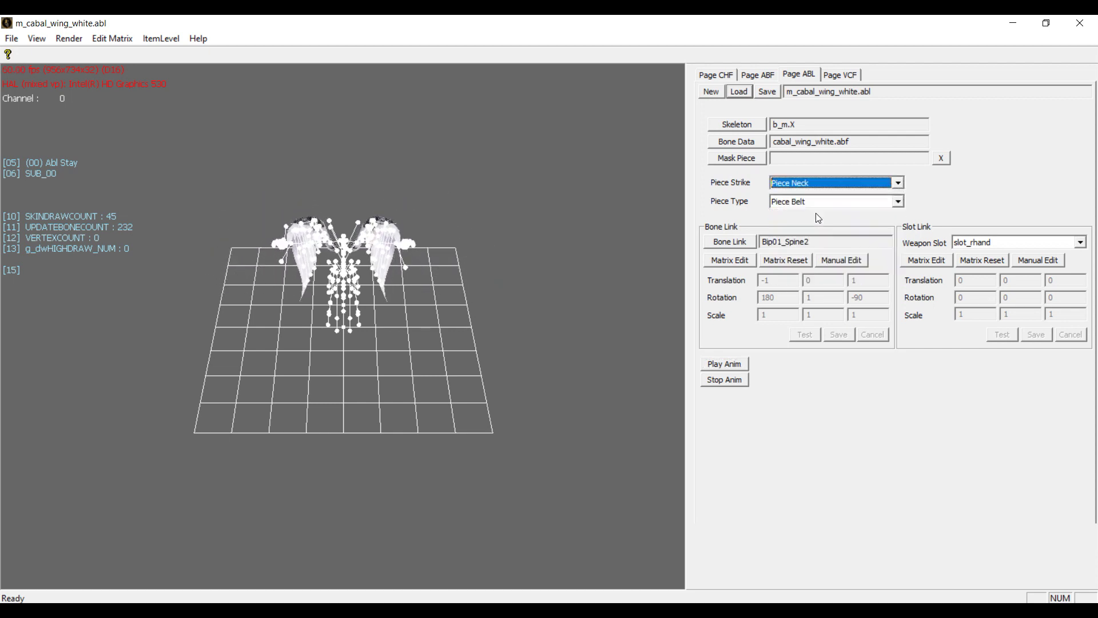
left_click(898, 202)
scroll(824, 263, "up", 5)
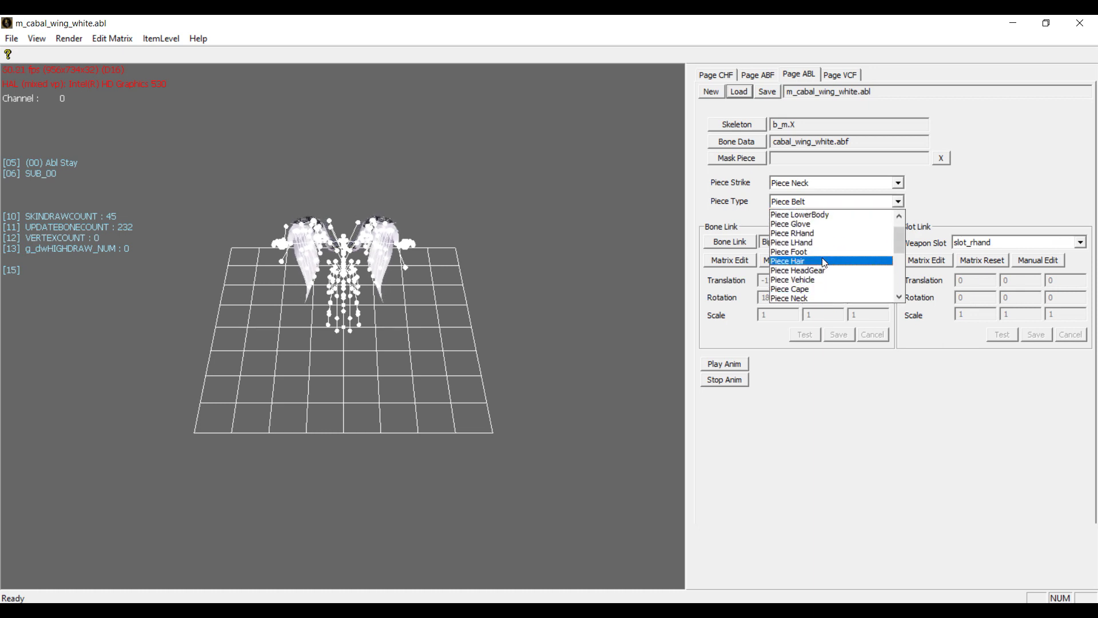
left_click(808, 296)
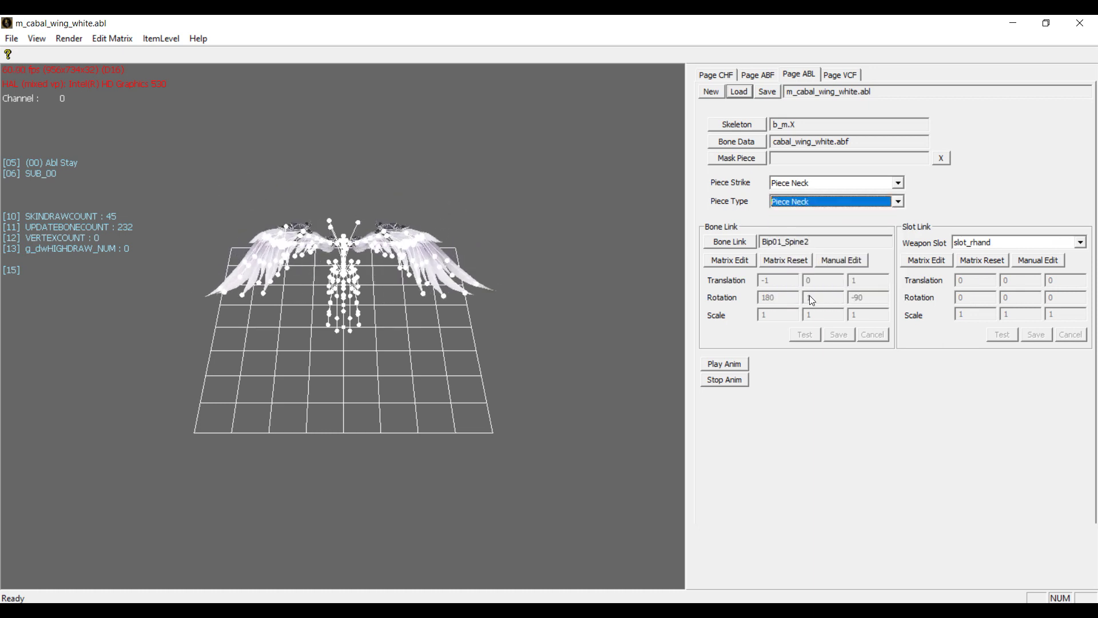
- Set the weapon slot to stick_rslot and save over the existing m_cabal_wing_white.abl
left_click(1080, 243)
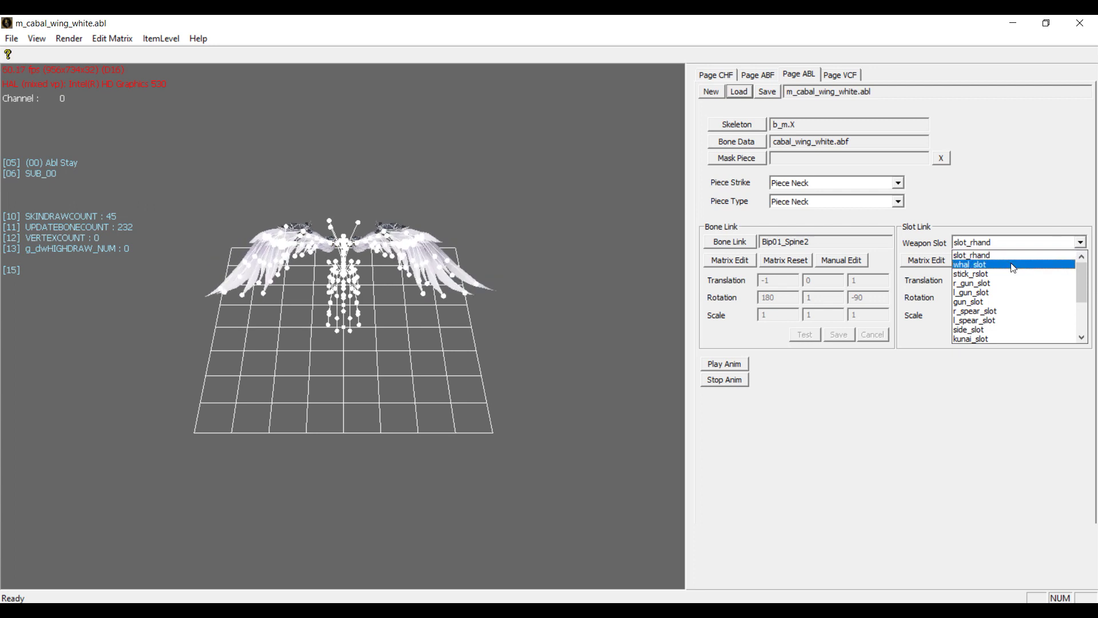
left_click(997, 275)
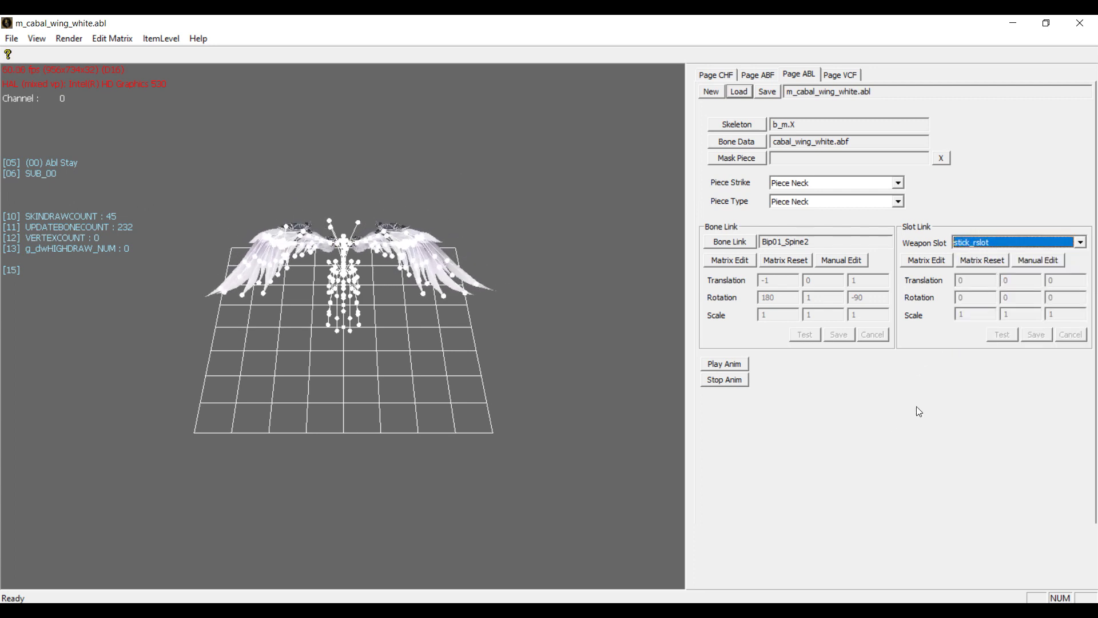
left_click(766, 93)
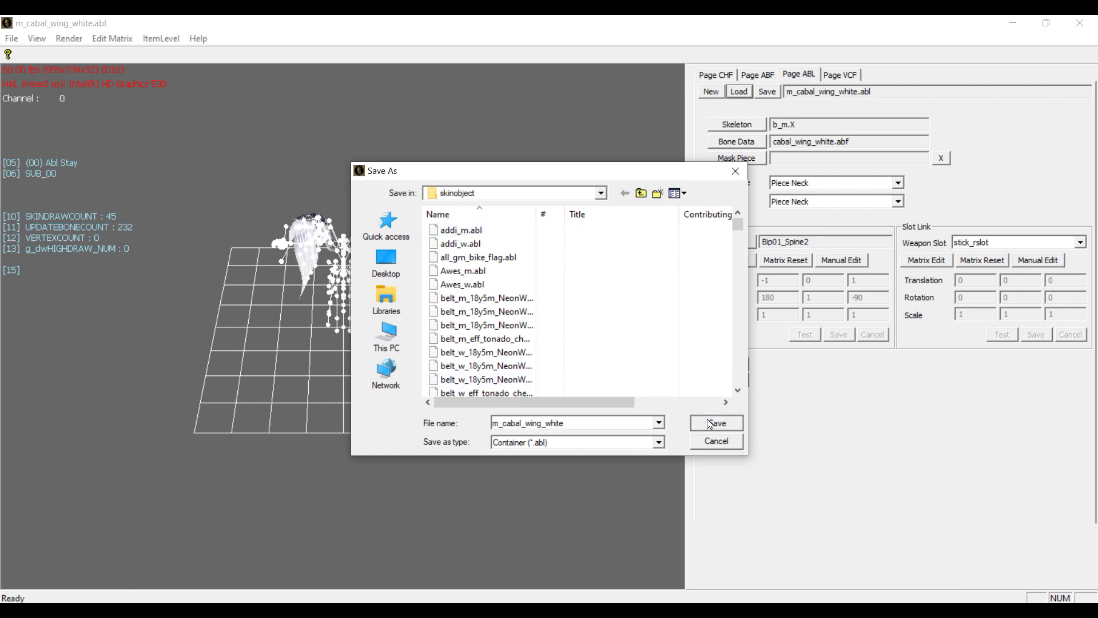
left_click(709, 424)
left_click(591, 321)
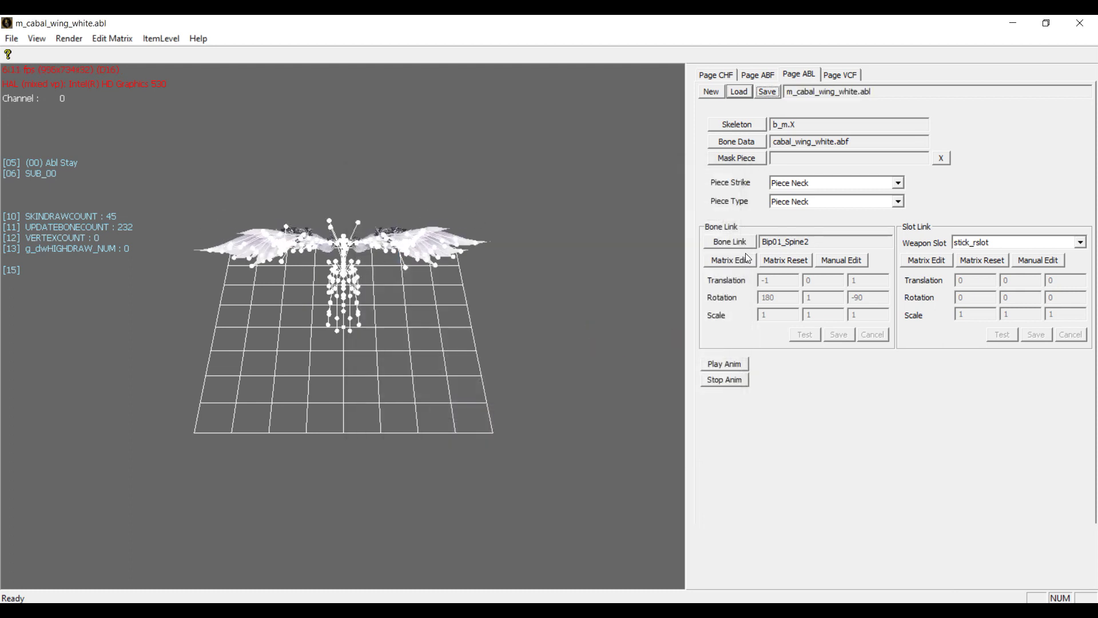
- Load w_cabal_wing_white.abl from the skinobject folder and play its animation
left_click(739, 91)
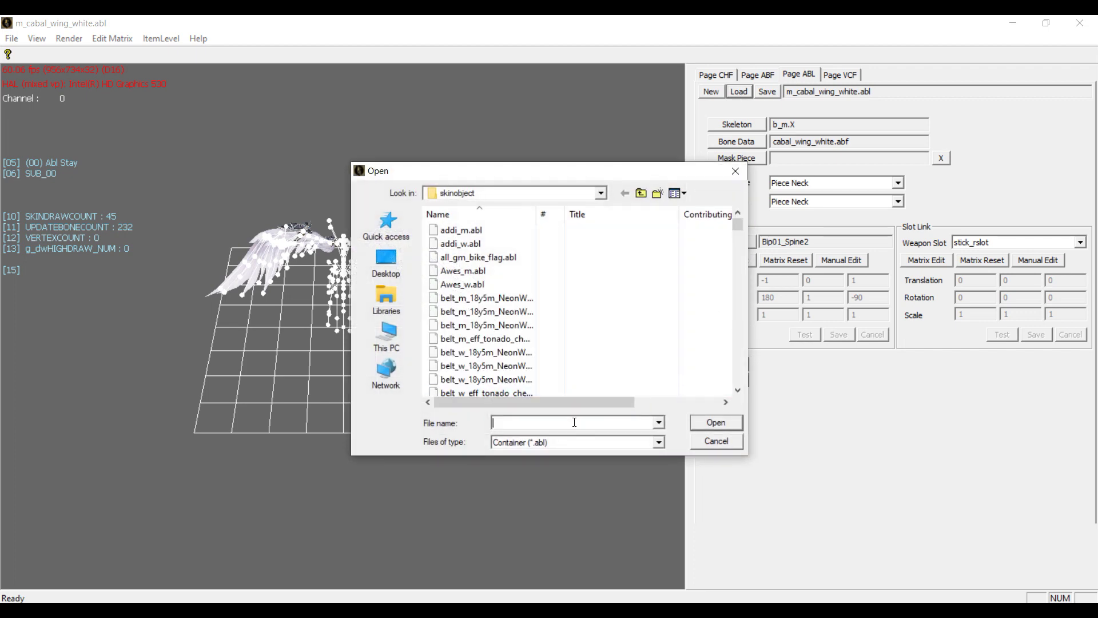
type("w")
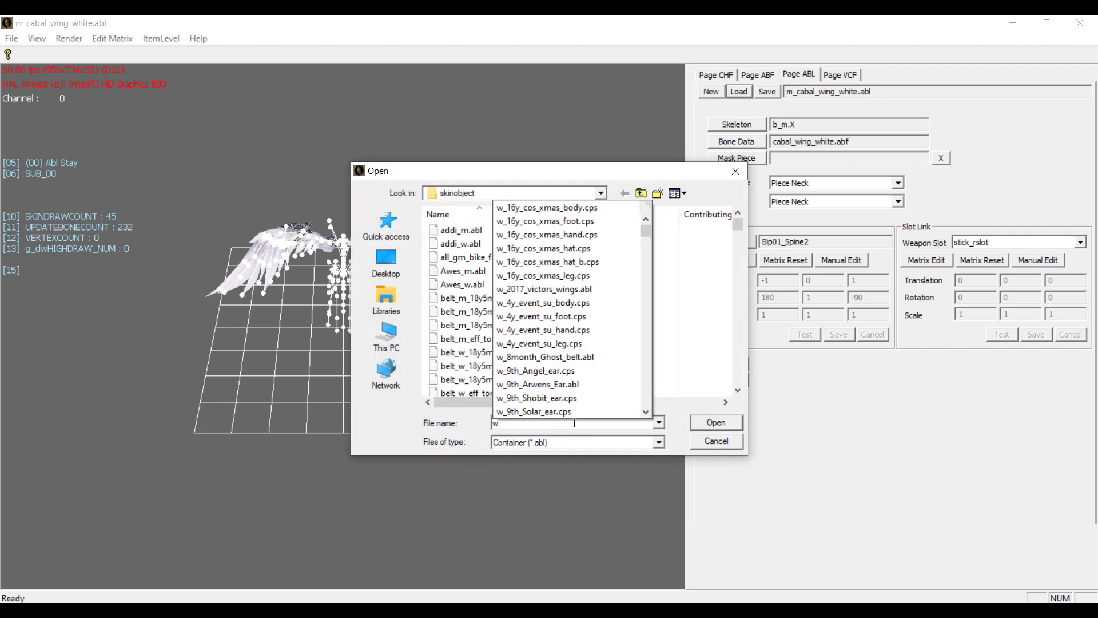
type("_caba")
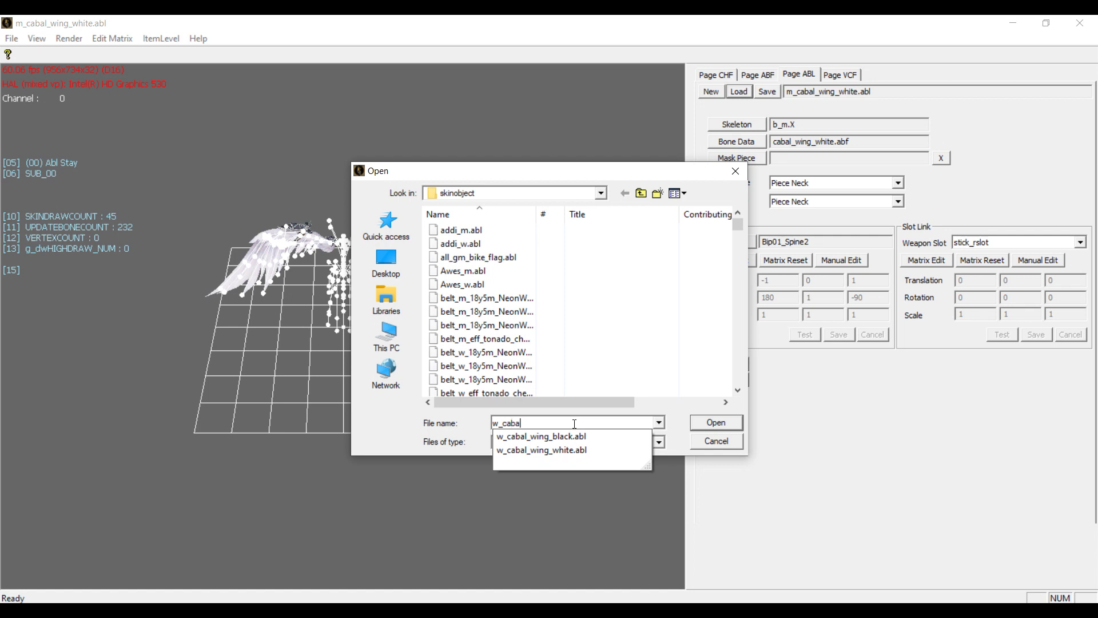
left_click(642, 450)
left_click(730, 423)
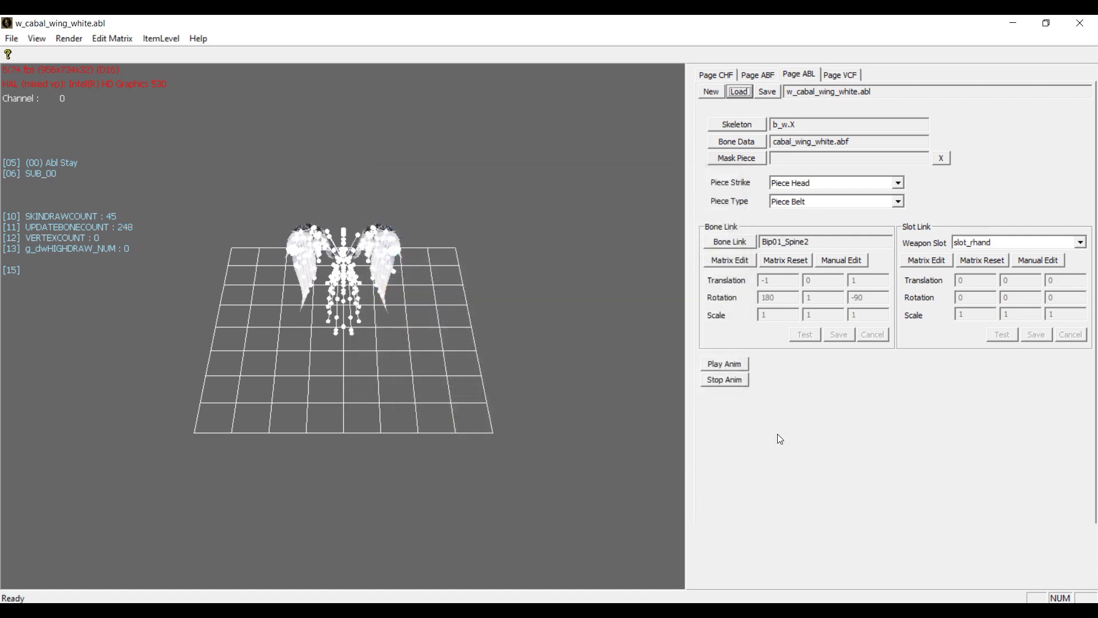
left_click(734, 364)
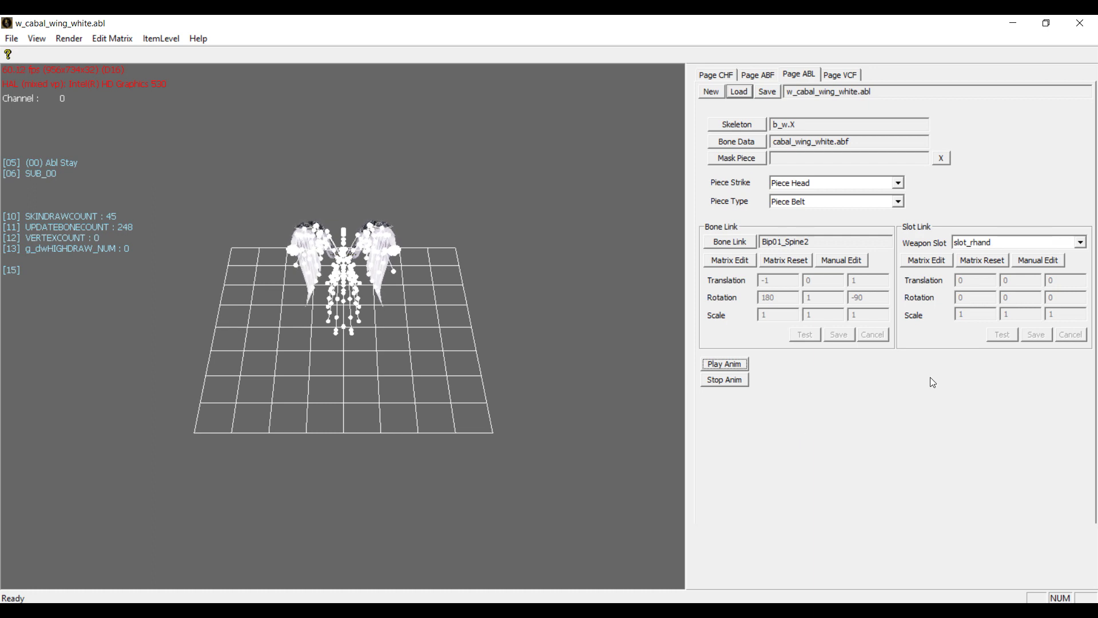
- Set both Piece Strike and Piece Type of w_cabal_wing_white to Piece Neck
left_click(900, 185)
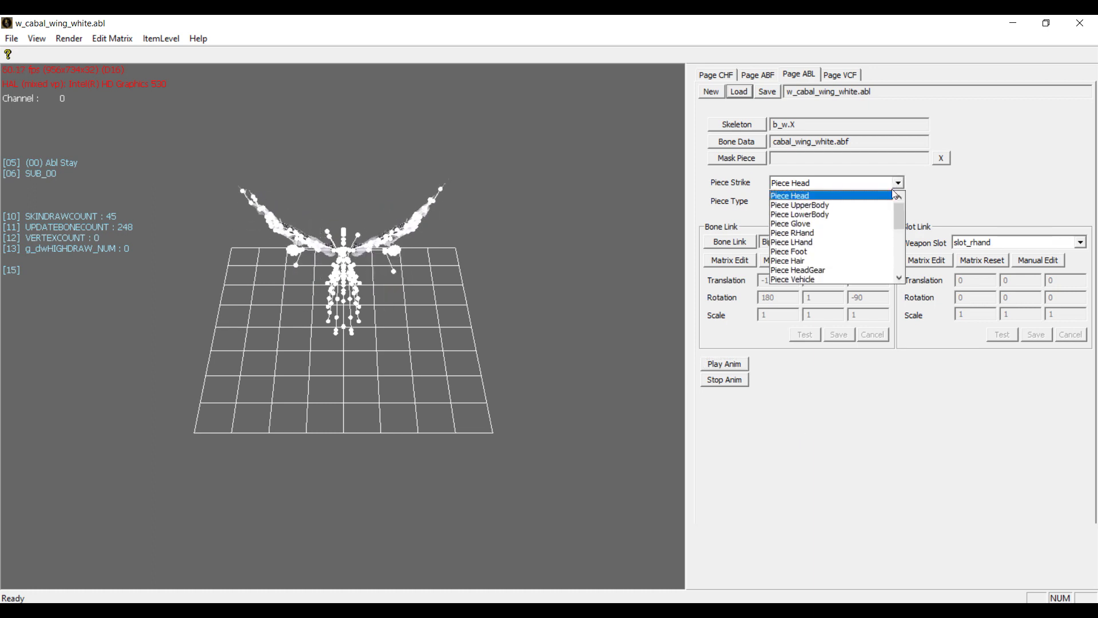
scroll(844, 251, "down", 2)
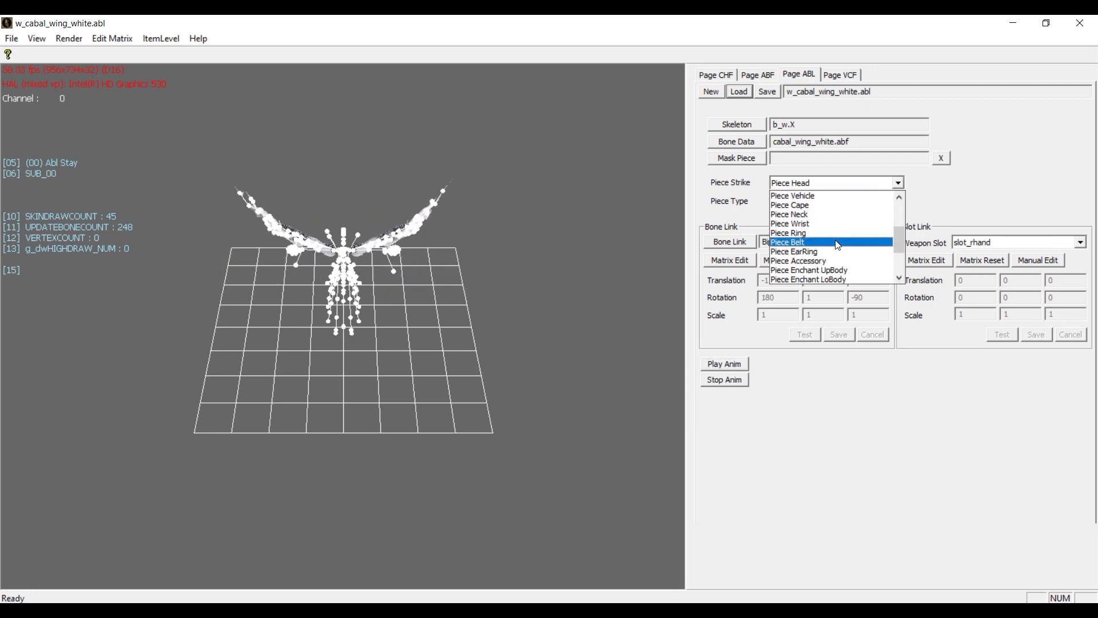
left_click(815, 219)
left_click(896, 204)
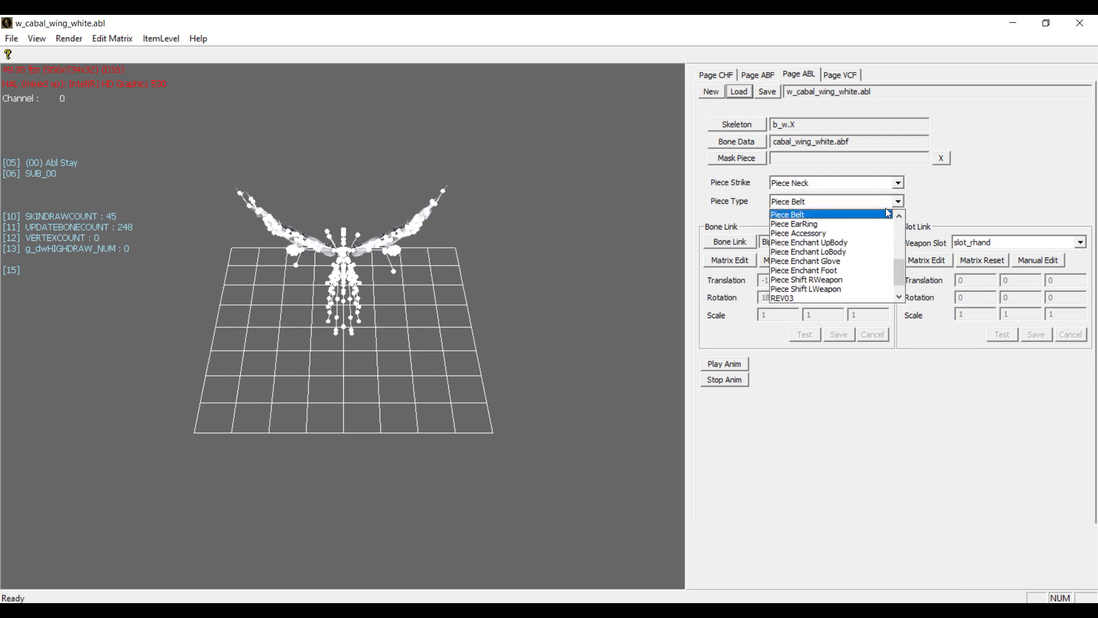
scroll(825, 265, "up", 1)
scroll(825, 265, "up", 3)
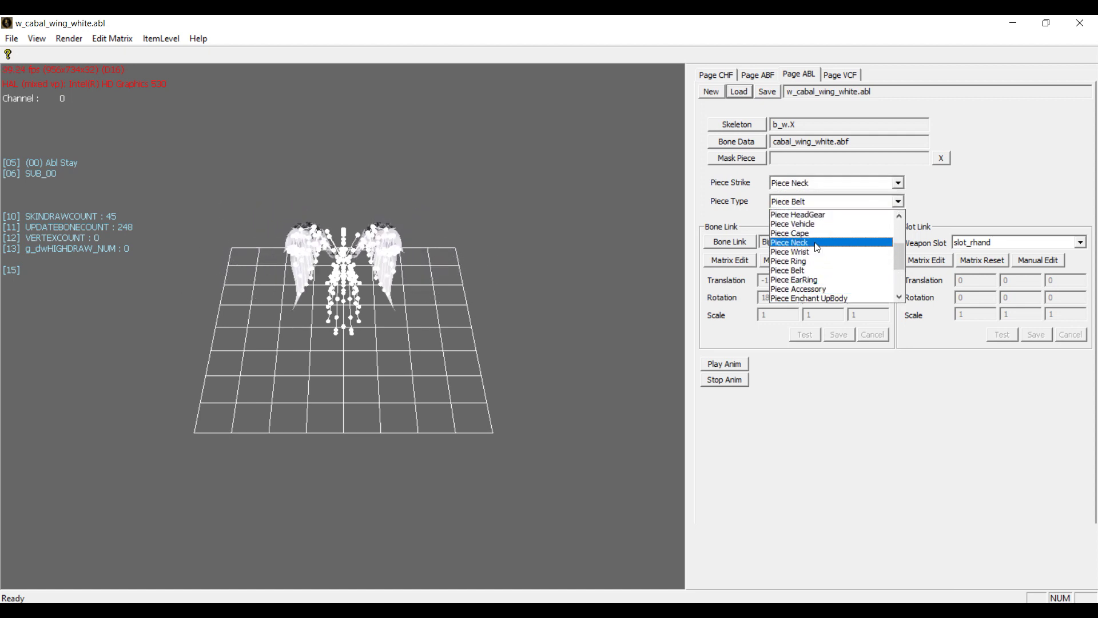
left_click(816, 242)
- Set the weapon slot to stick_rslot and save over the existing w_cabal_wing_white.abl
left_click(1081, 245)
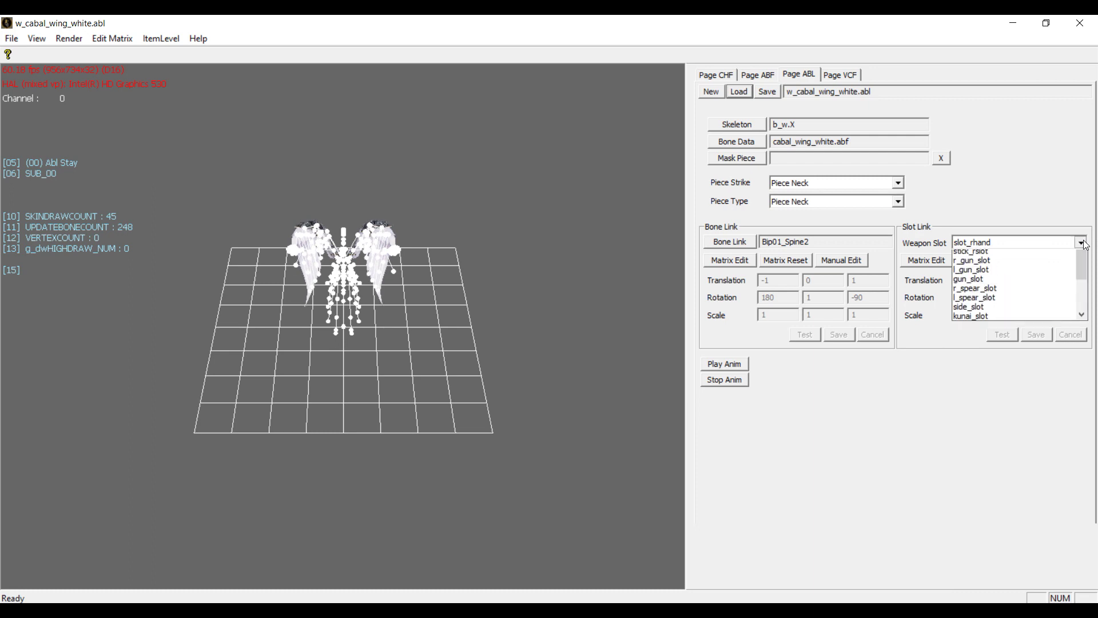
left_click(1008, 274)
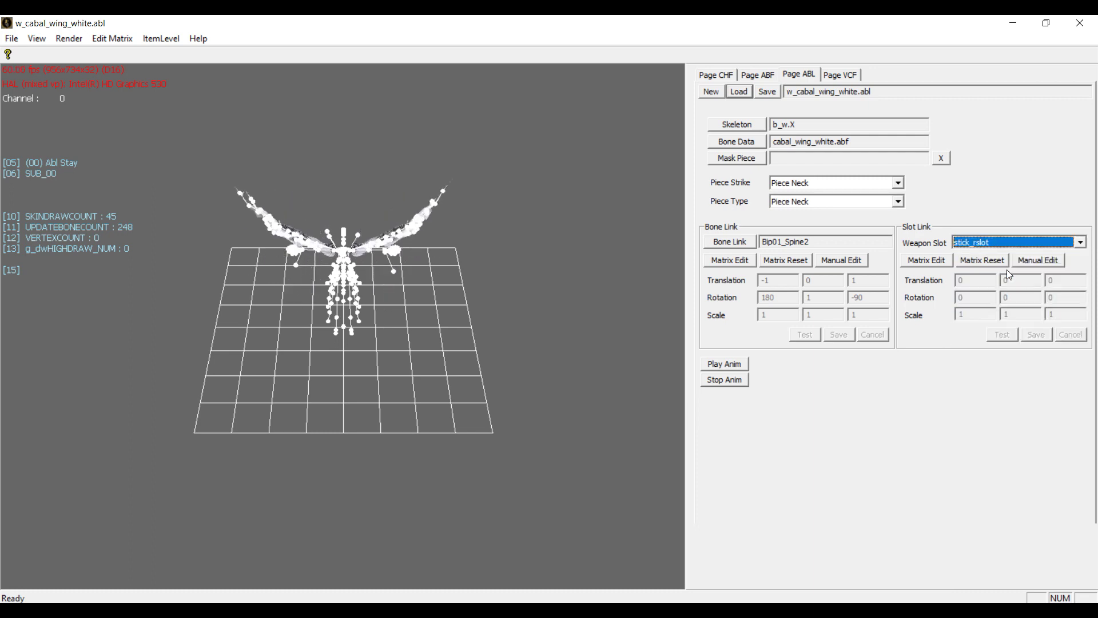
left_click(768, 93)
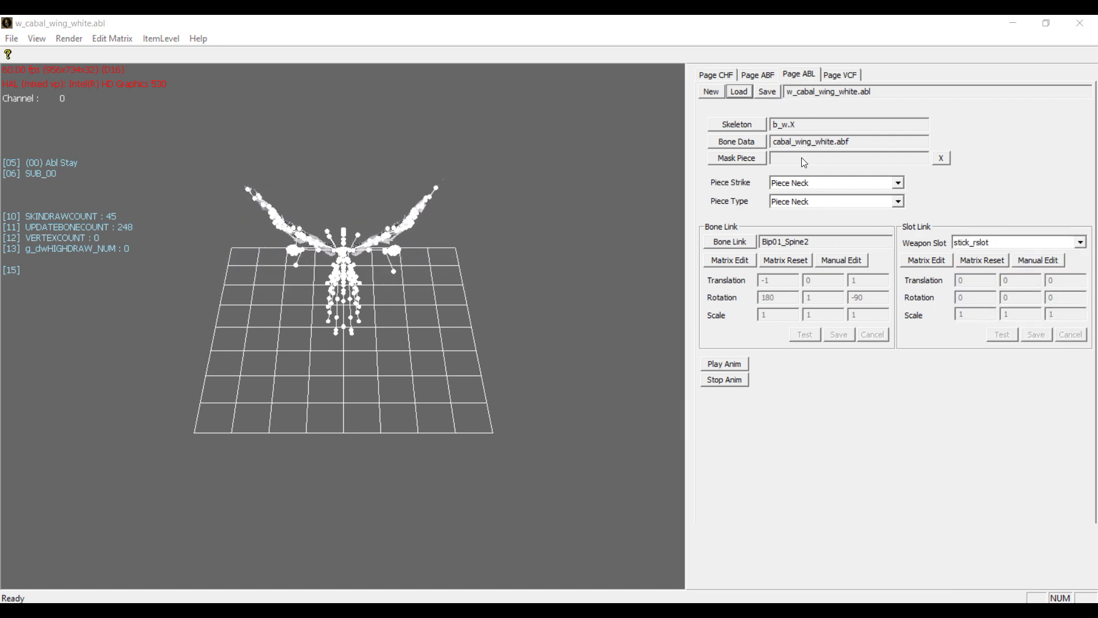
left_click(709, 423)
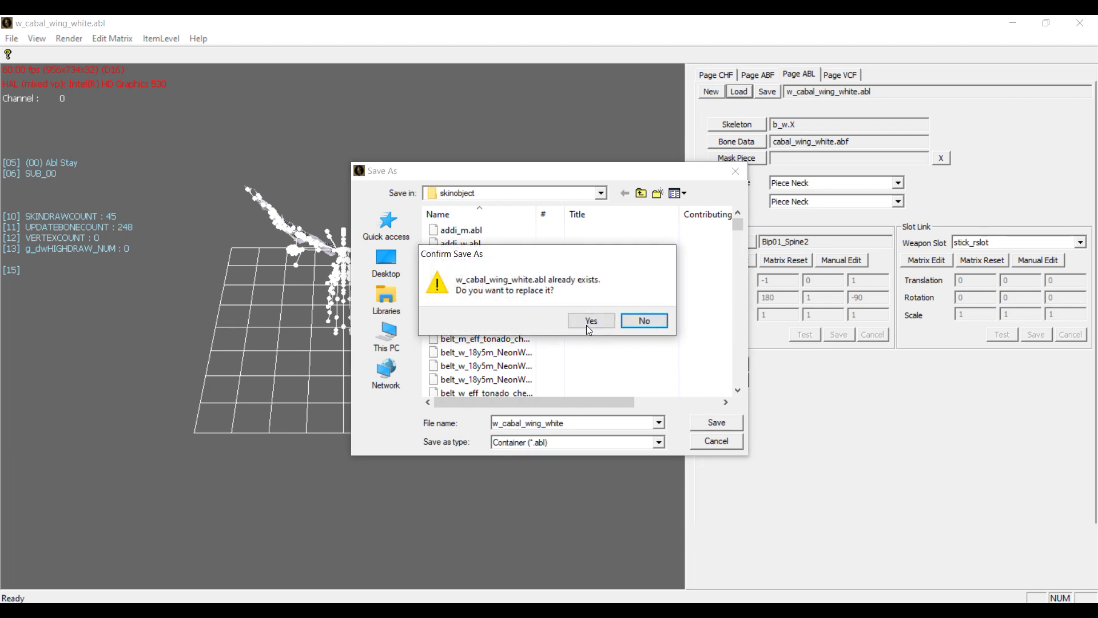
left_click(587, 325)
- Load m_cabal_wing_black.abl from the skinobject folder
left_click(739, 92)
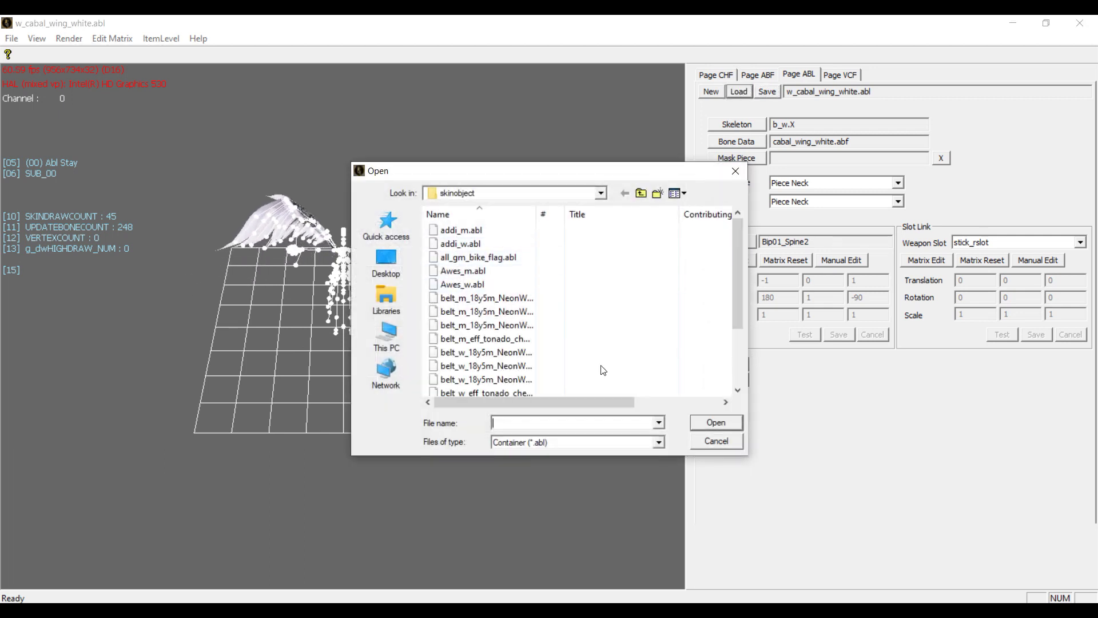
type("m_caba")
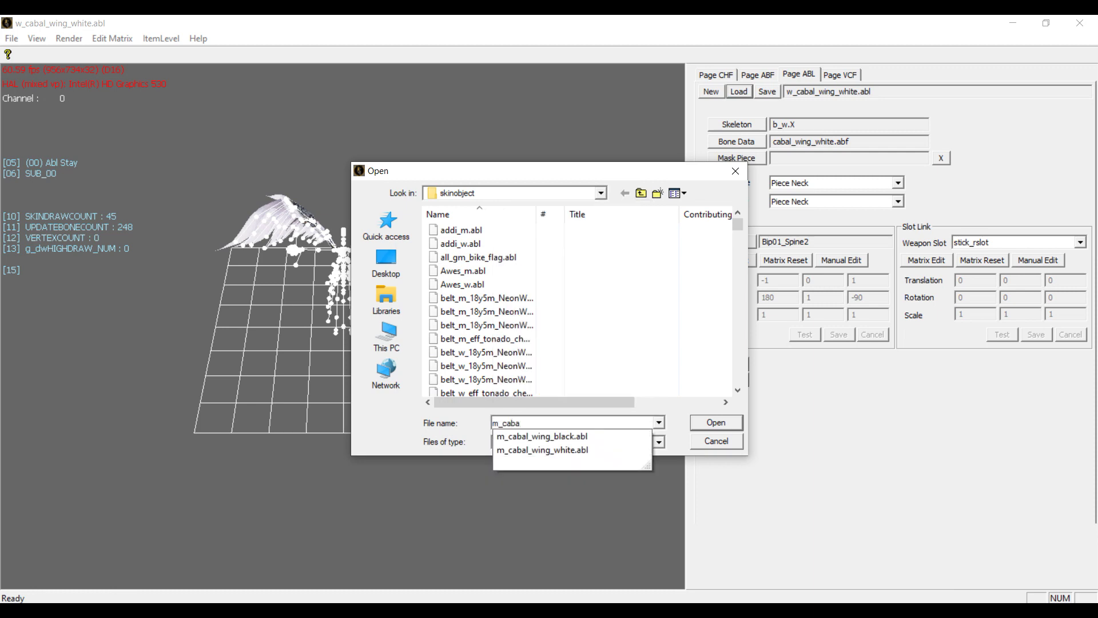
left_click(588, 438)
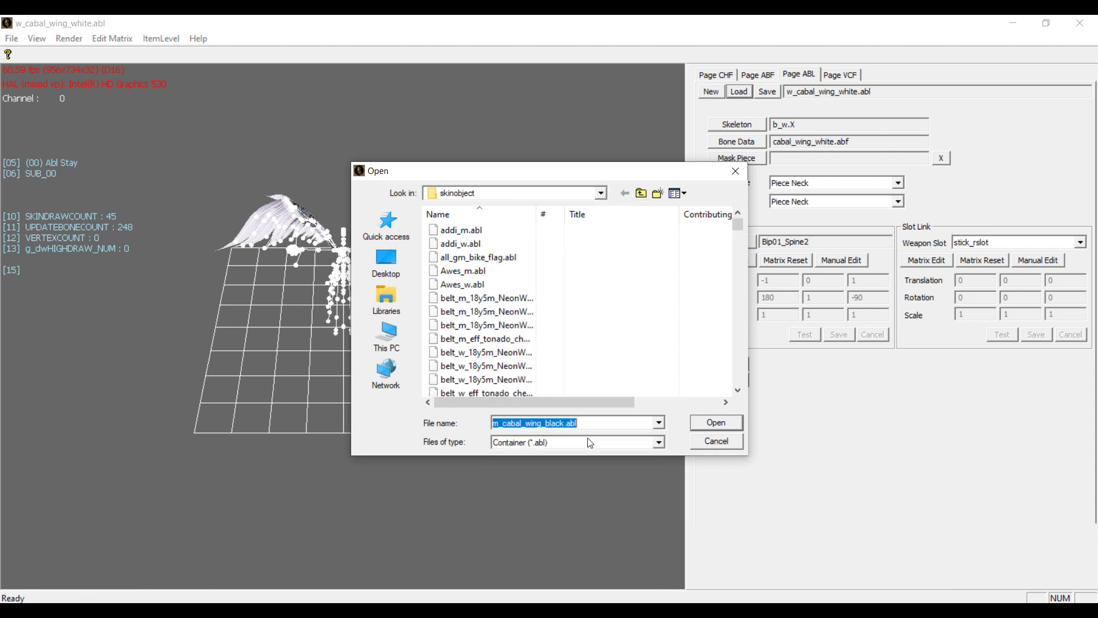
left_click(712, 424)
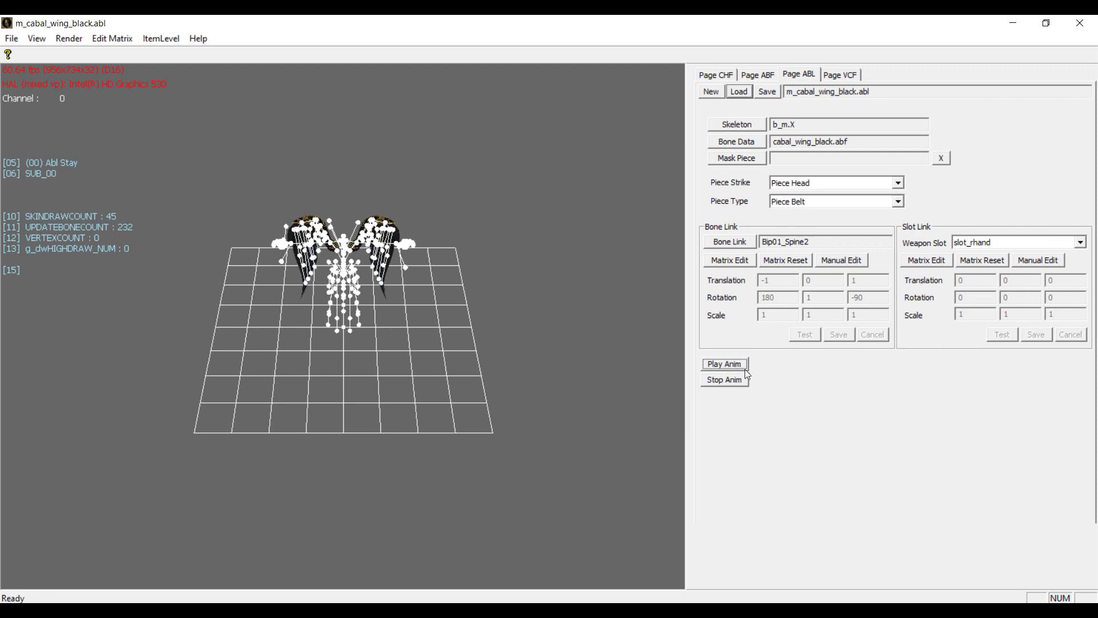
- Set both Piece Strike and Piece Type of m_cabal_wing_black to Piece Neck
left_click(890, 187)
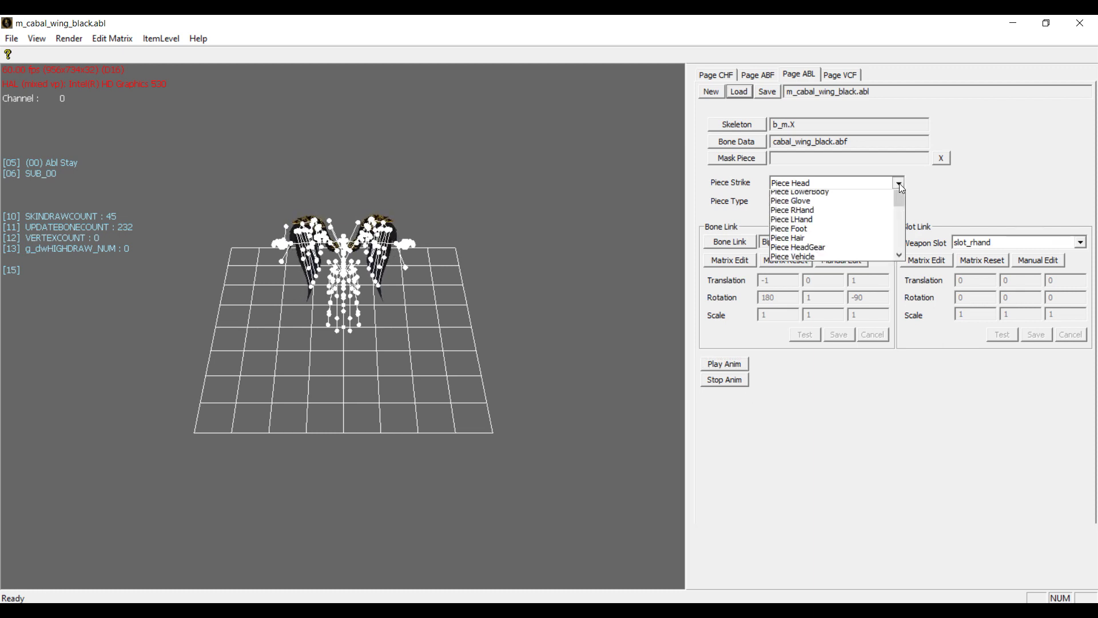
scroll(836, 236, "down", 2)
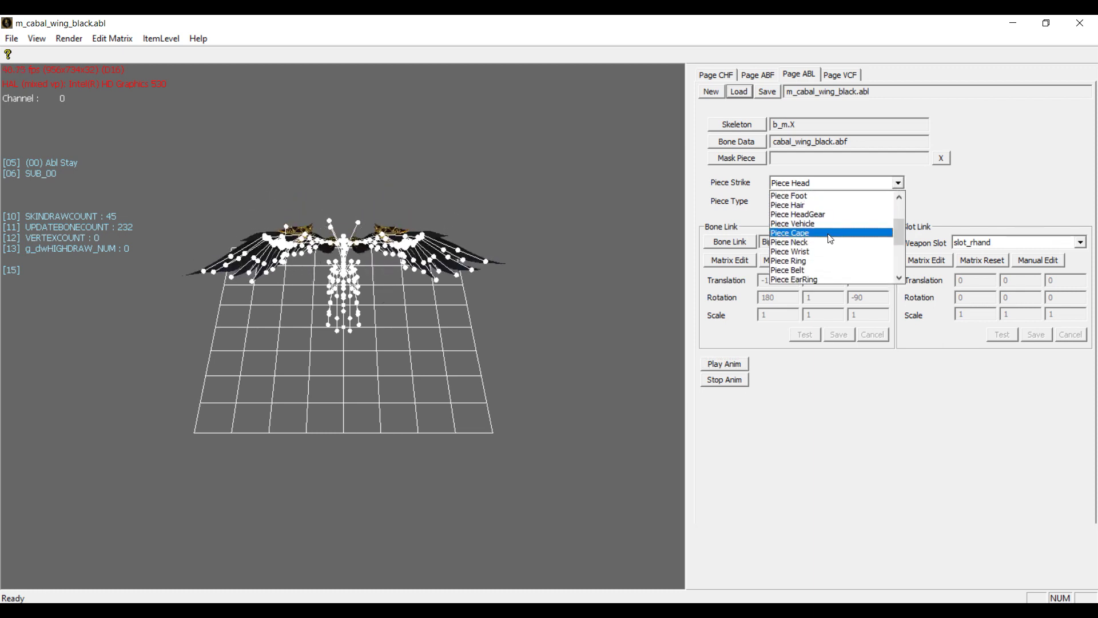
left_click(835, 238)
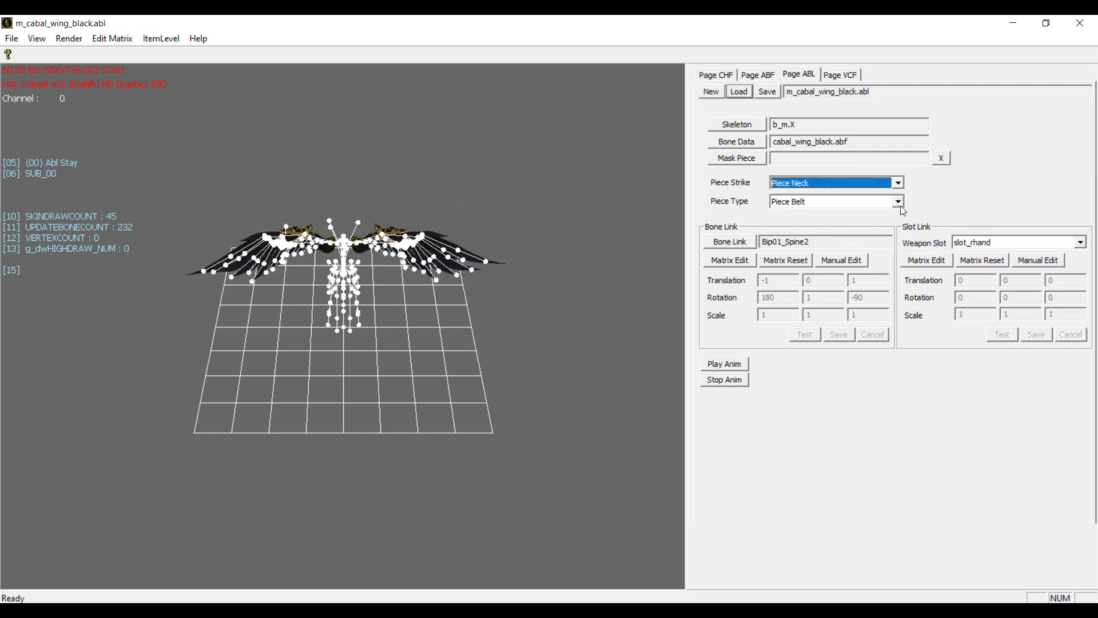
left_click(899, 203)
scroll(840, 250, "up", 2)
left_click(838, 245)
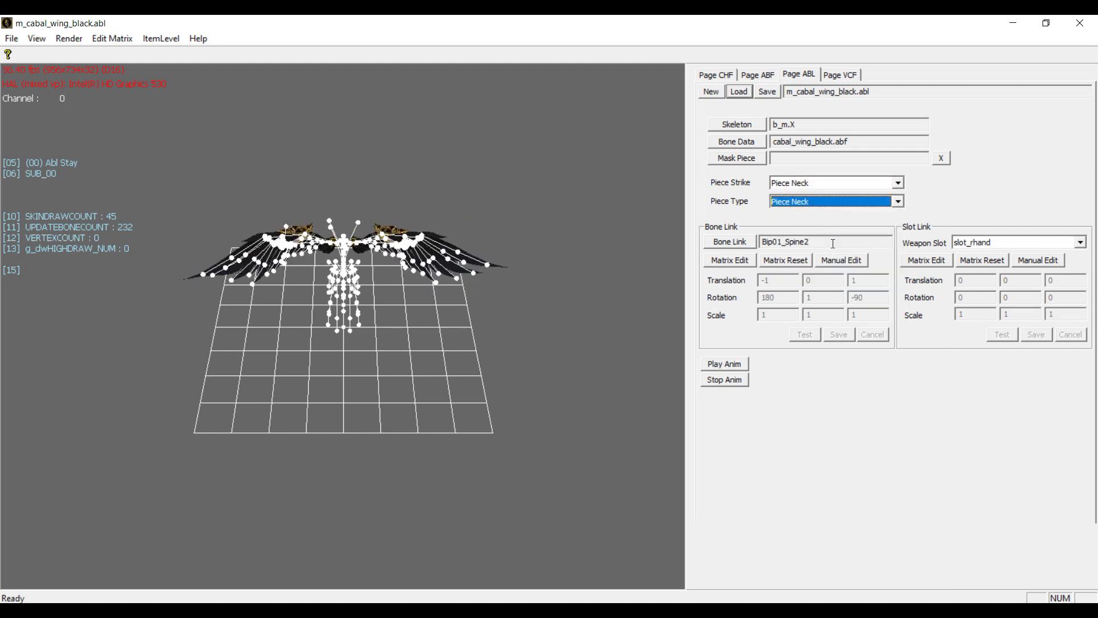
- Set the weapon slot to stick_rslot and save over the existing m_cabal_wing_black.abl
left_click(1080, 243)
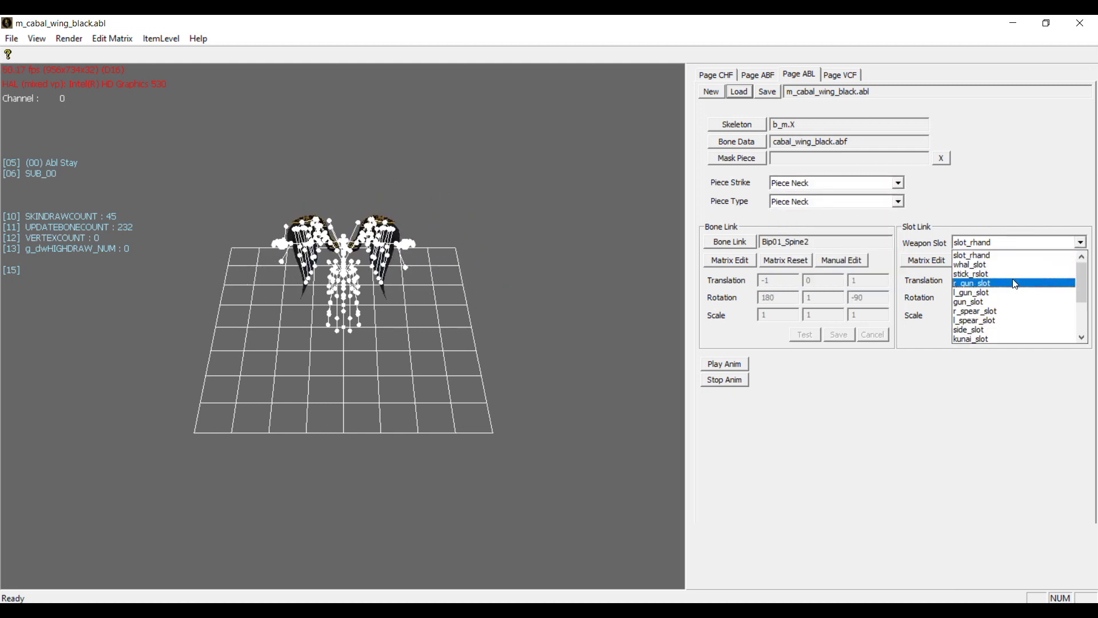
left_click(972, 273)
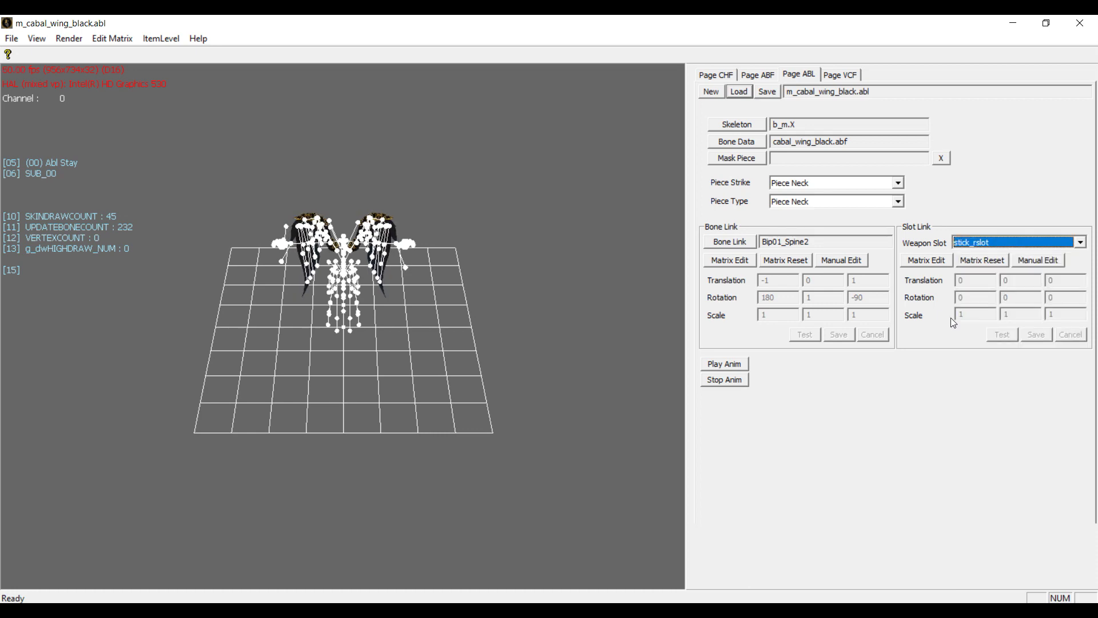
left_click(767, 92)
left_click(716, 422)
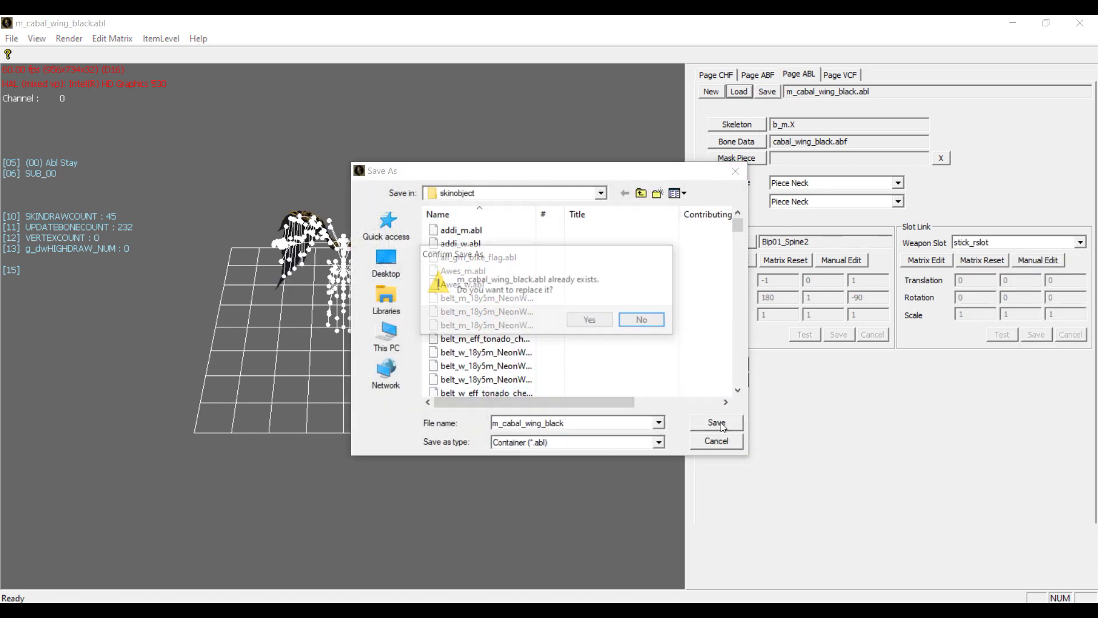
left_click(589, 319)
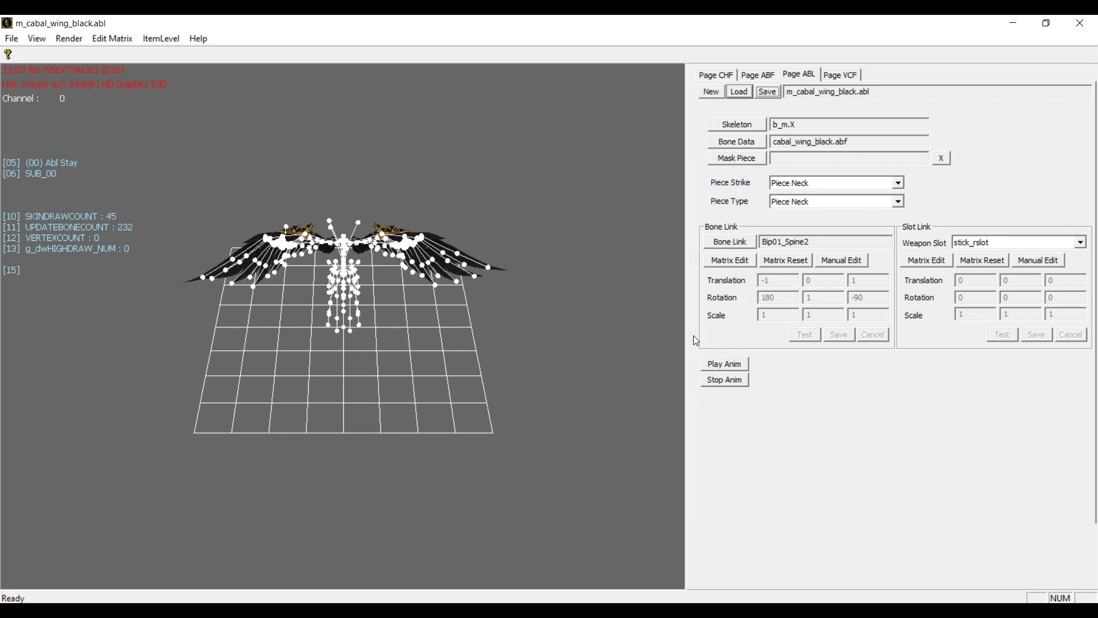
- Load w_cabal_wing_black.abl from the skinobject folder
left_click(738, 91)
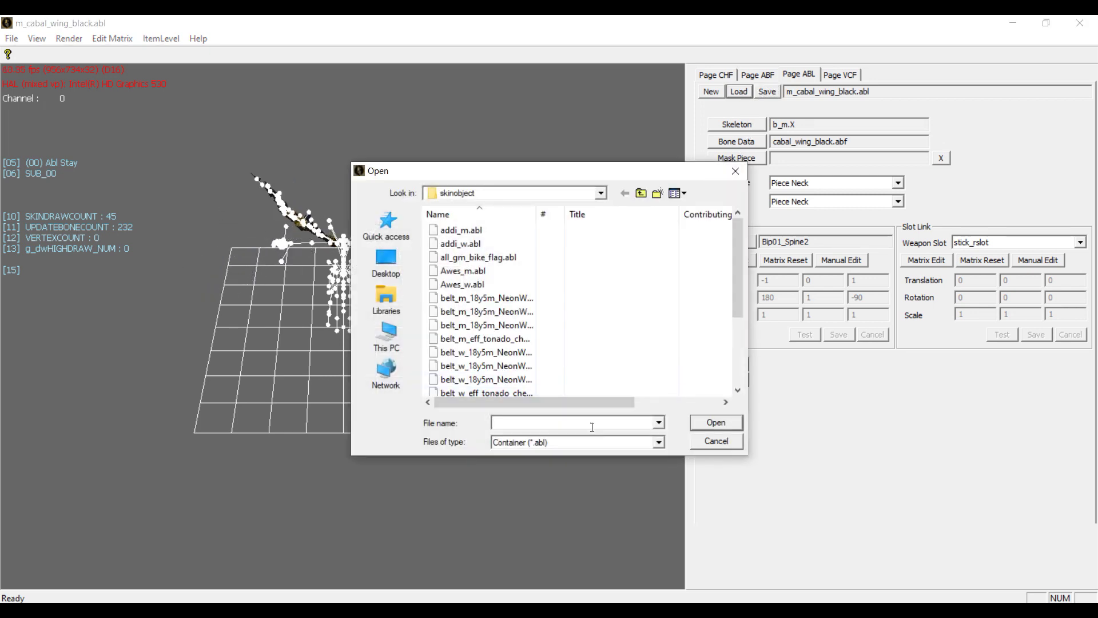
type("w_")
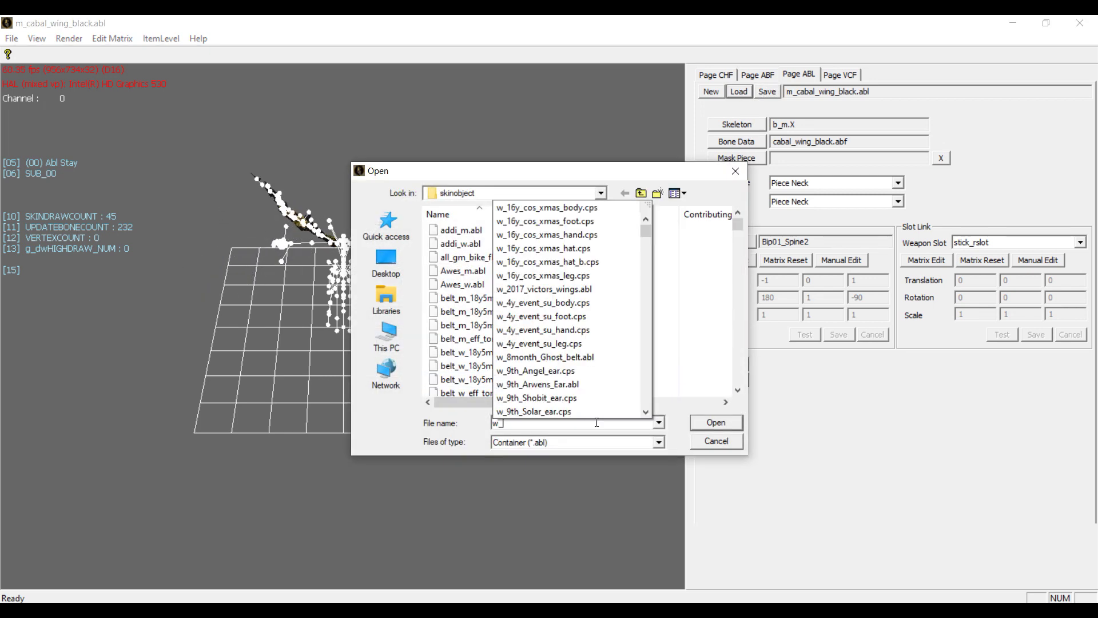
type("caba")
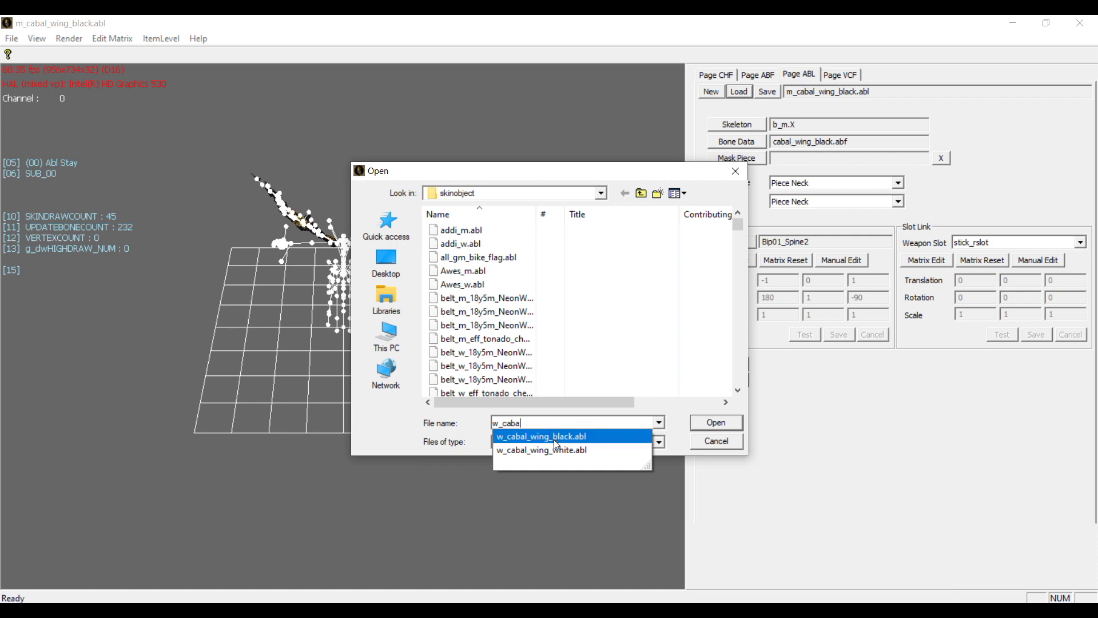
key("Return")
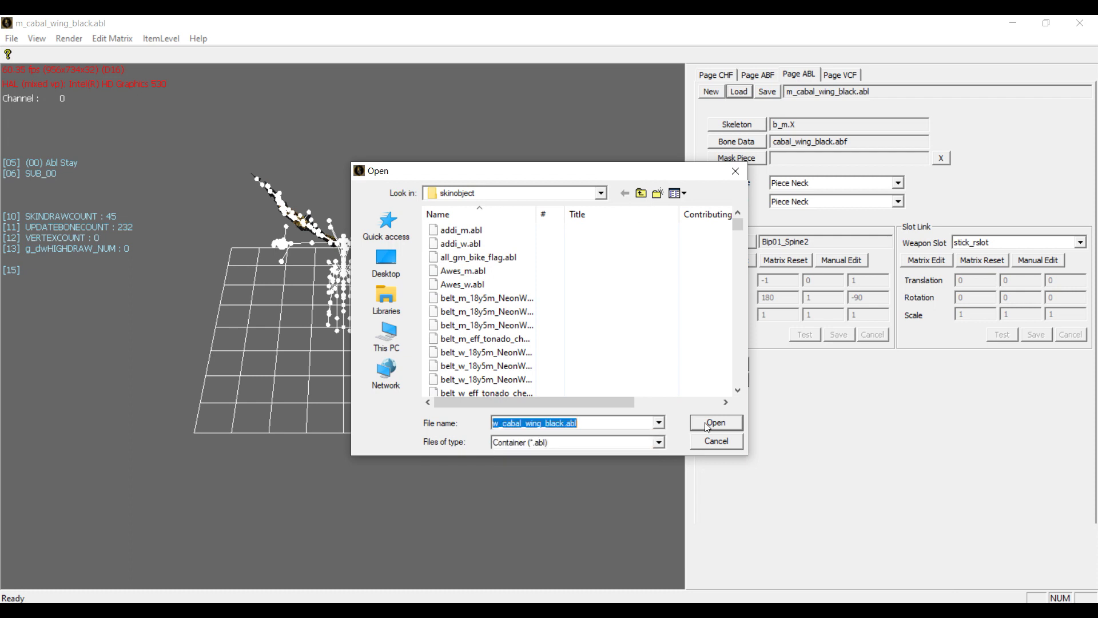
left_click(715, 422)
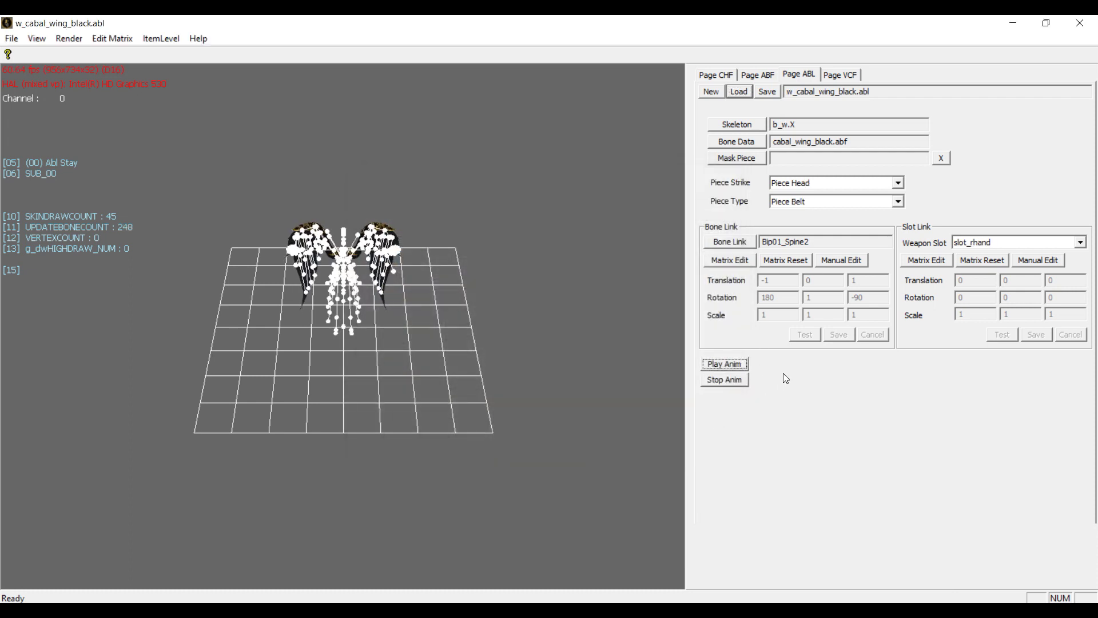
- Set both Piece Strike and Piece Type of w_cabal_wing_black to Piece Neck
left_click(894, 183)
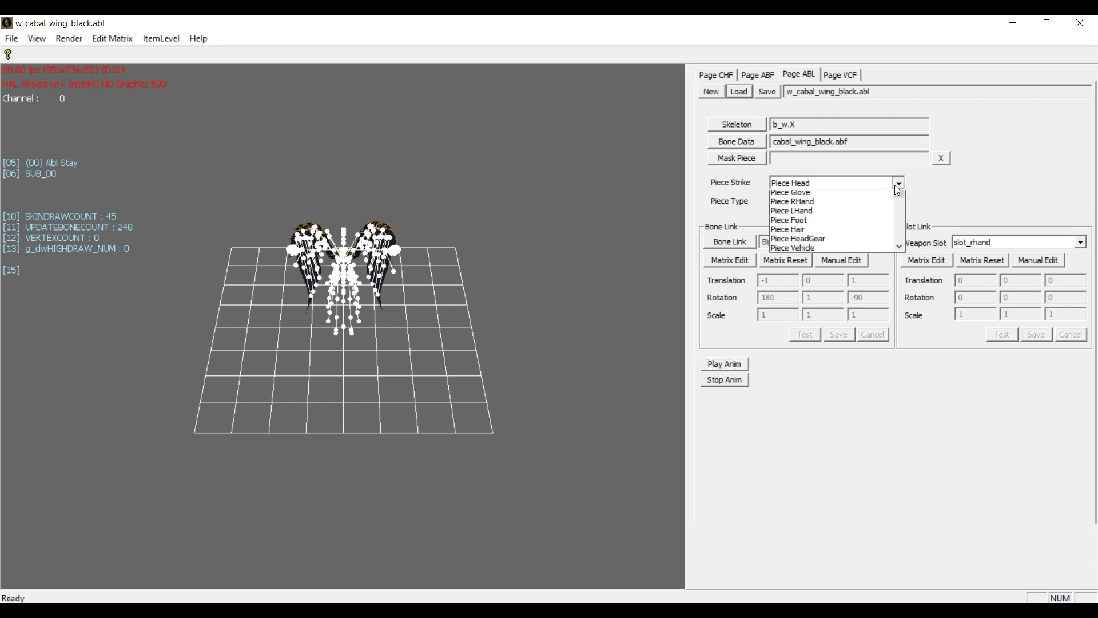
scroll(835, 239, "down", 2)
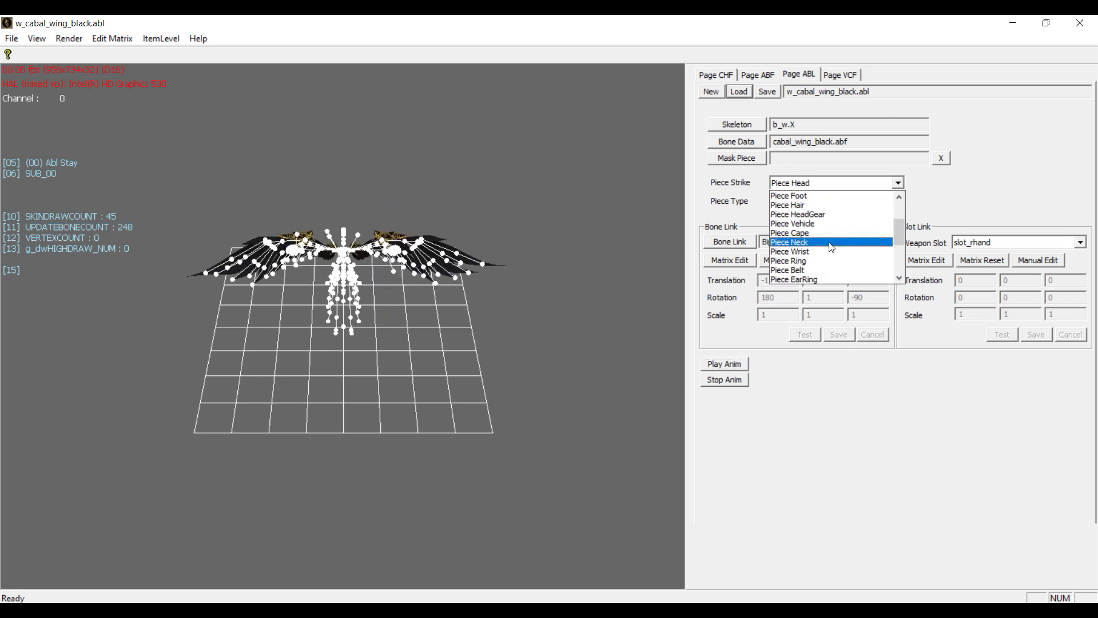
left_click(801, 241)
left_click(897, 201)
scroll(832, 254, "up", 3)
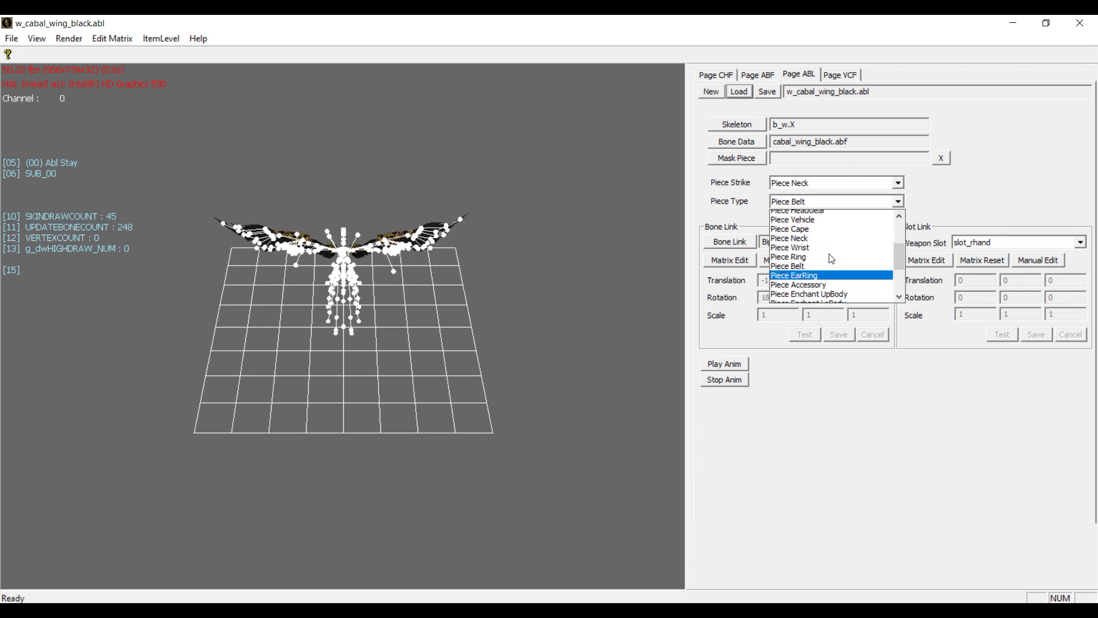
left_click(835, 247)
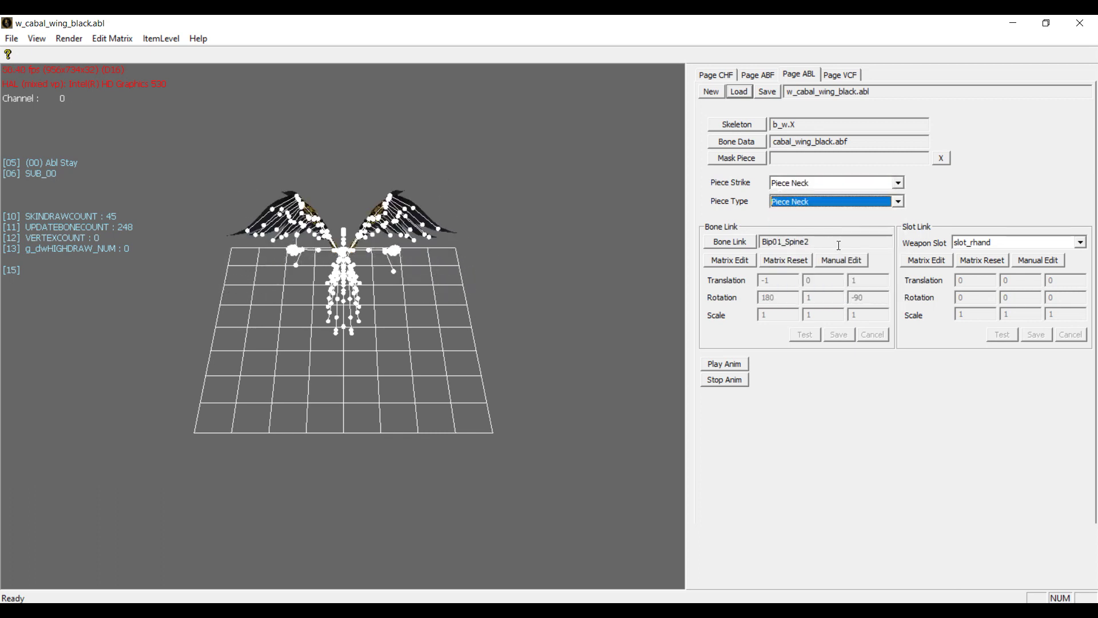
- Set the weapon slot to stick_rslot and save over the existing w_cabal_wing_black.abl
left_click(1081, 243)
left_click(1012, 273)
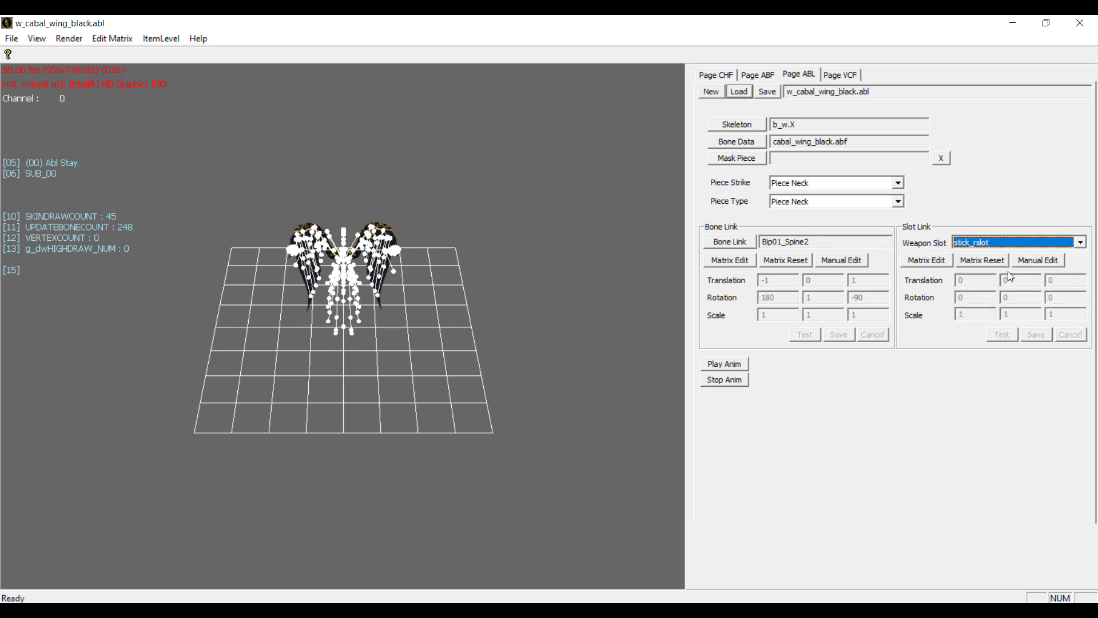
left_click(766, 93)
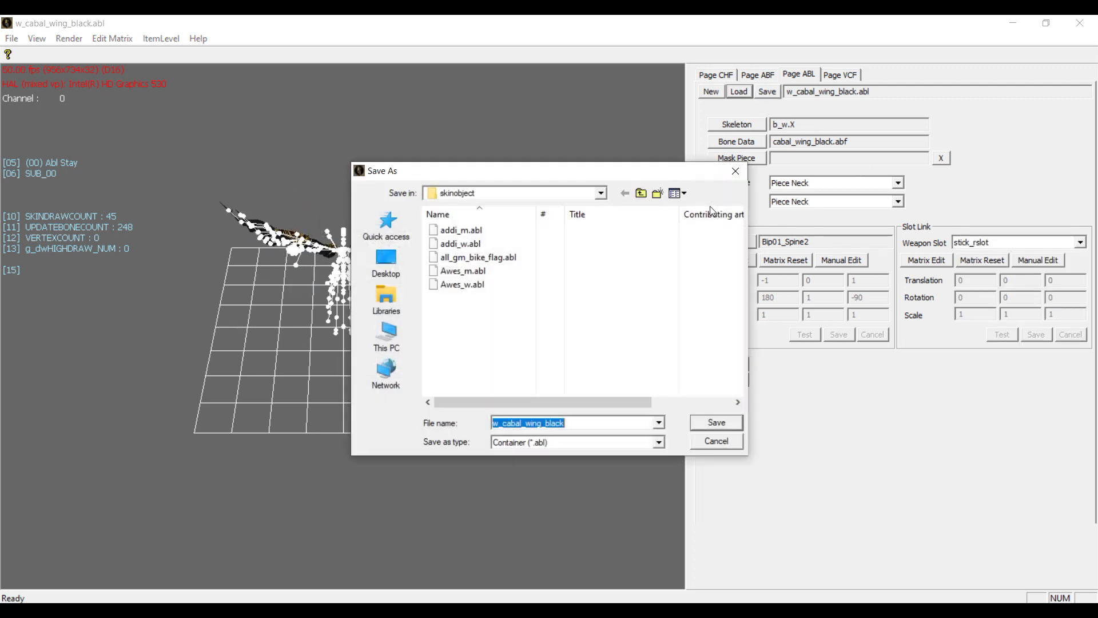
key("Return")
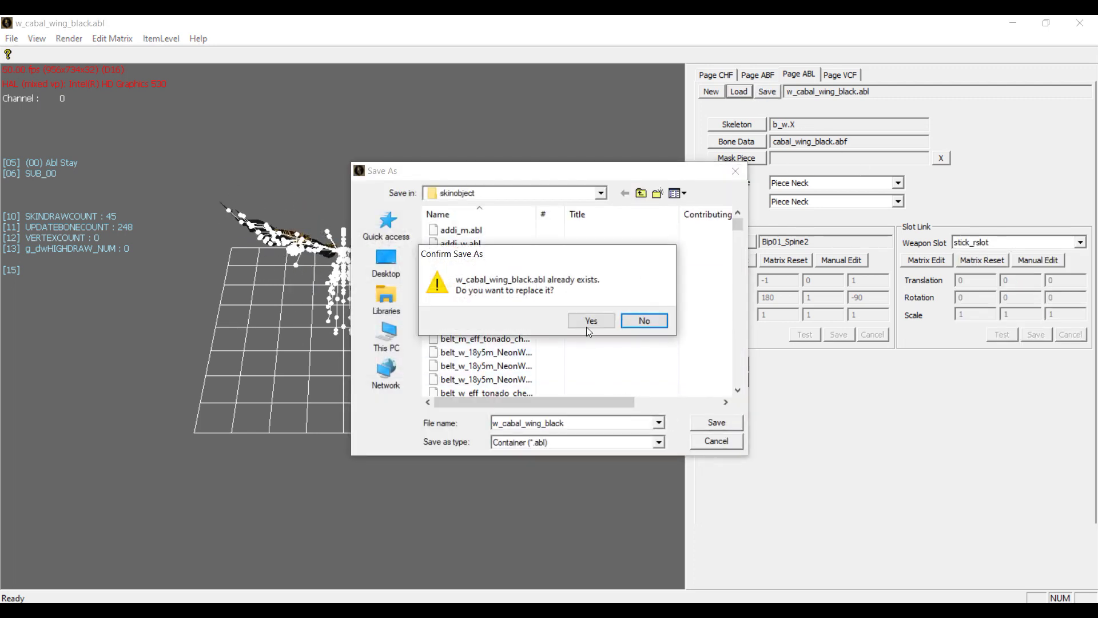
left_click(590, 320)
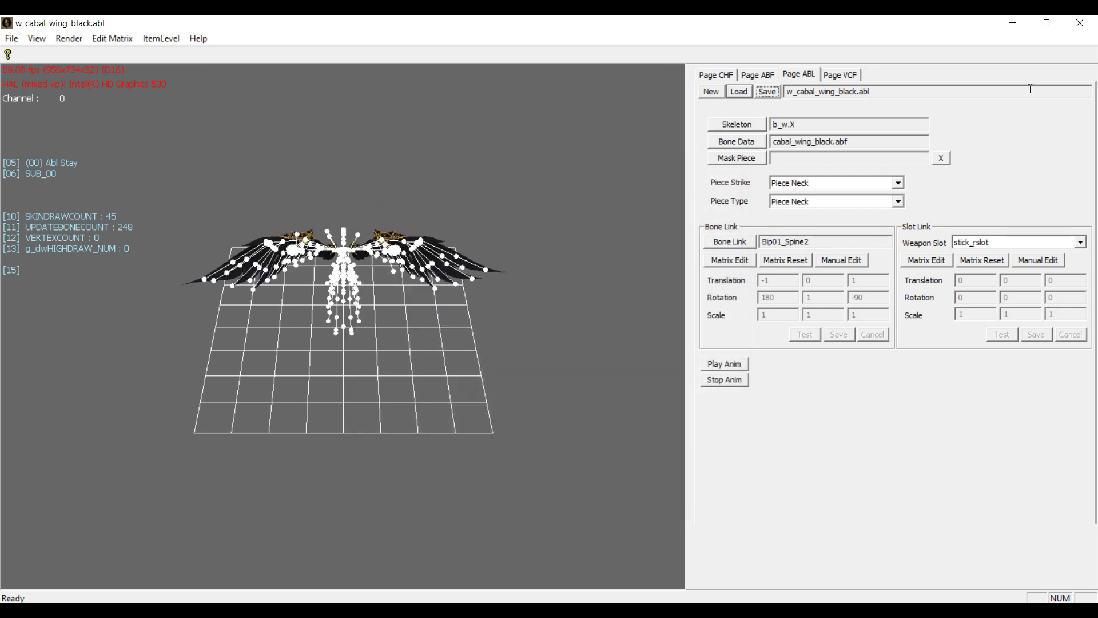
- Close EditorSkinChar and launch EditorItem from the Ran Online folder
left_click(1085, 27)
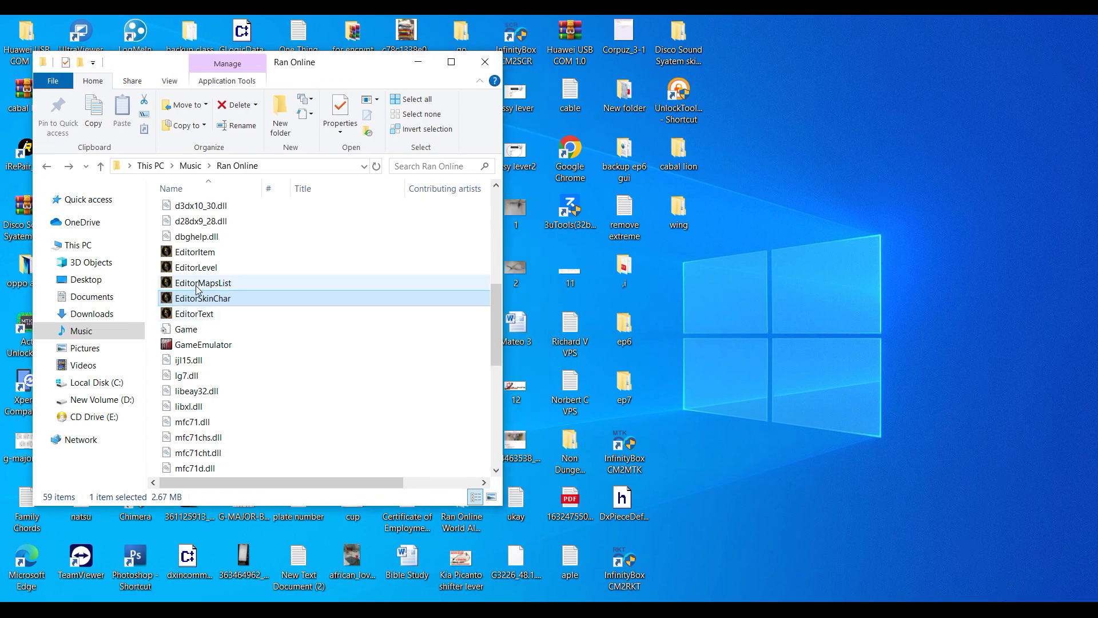
left_click(194, 254)
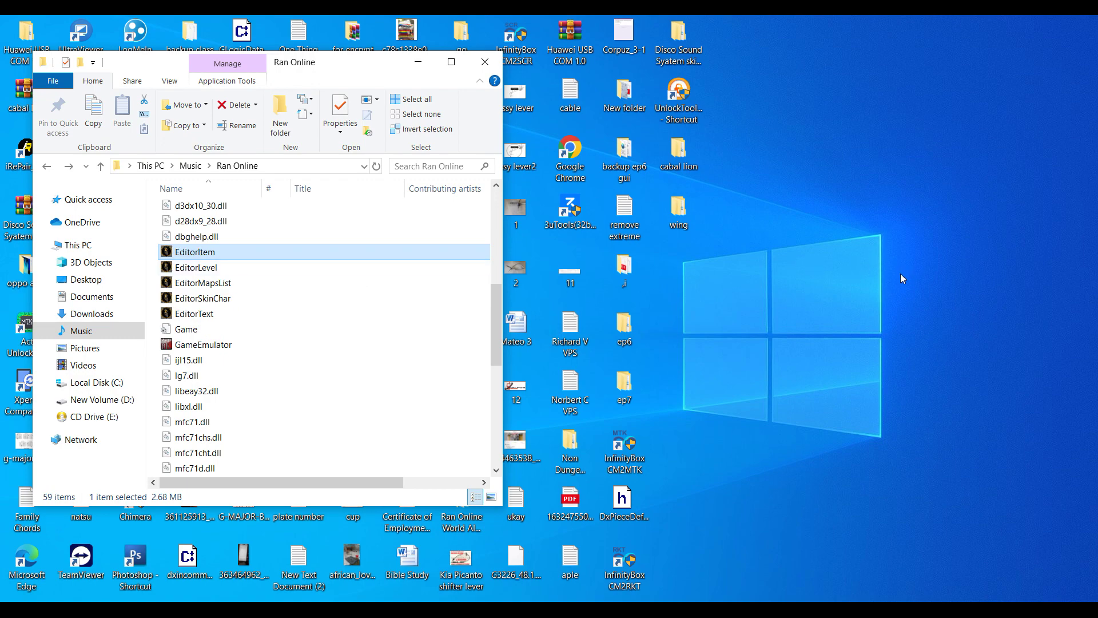
key("Return")
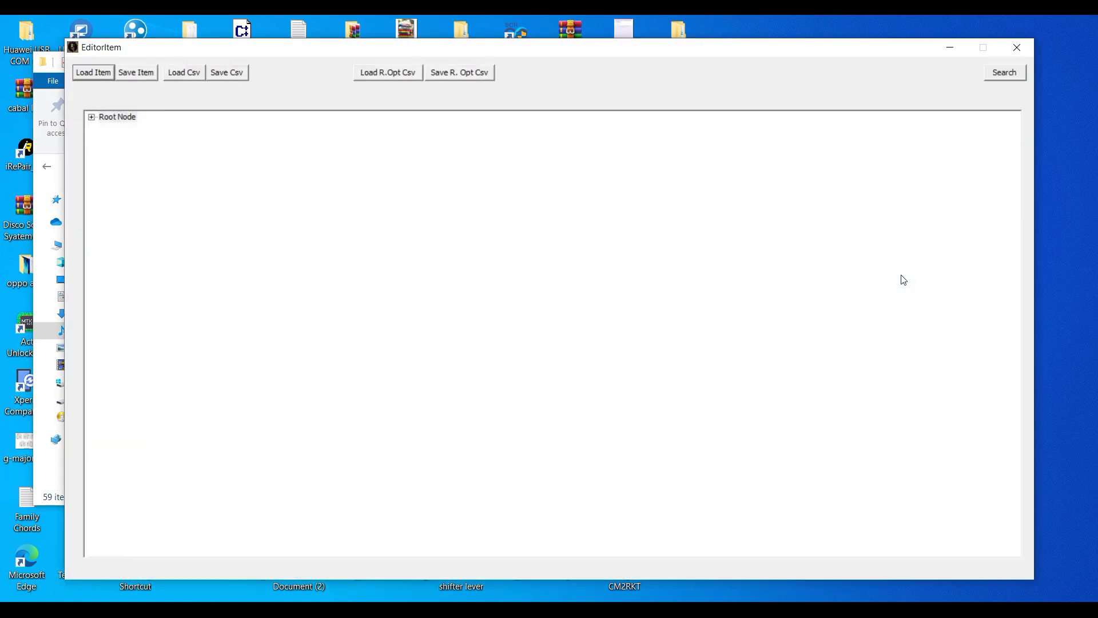
- Load the item data file from the glogic folder into EditorItem
left_click(93, 72)
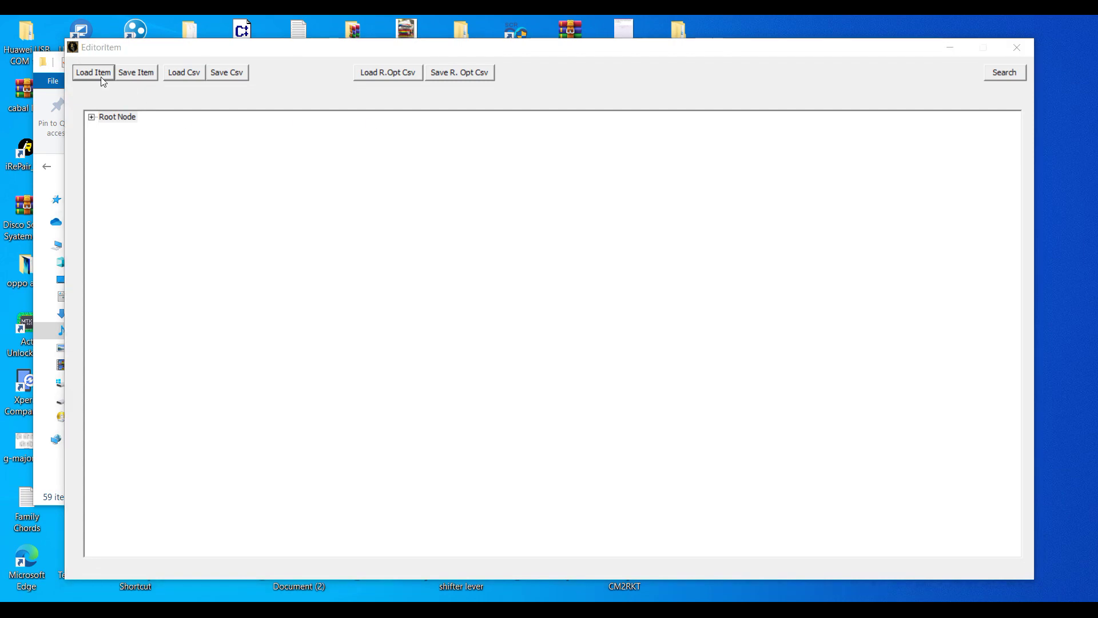
left_click(602, 194)
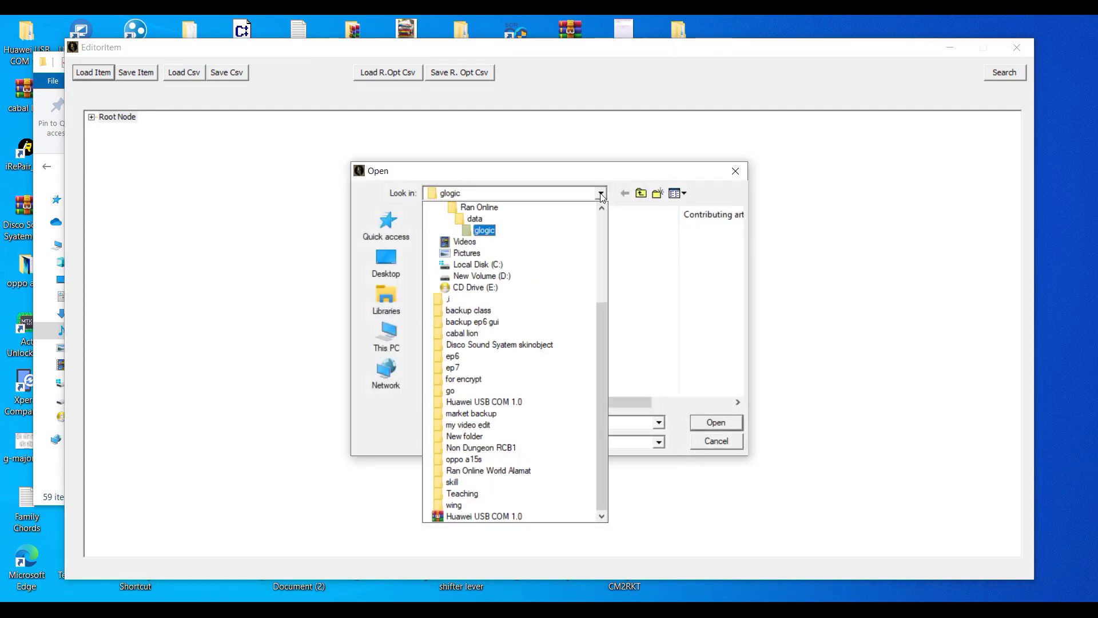
left_click(601, 195)
double_click(458, 286)
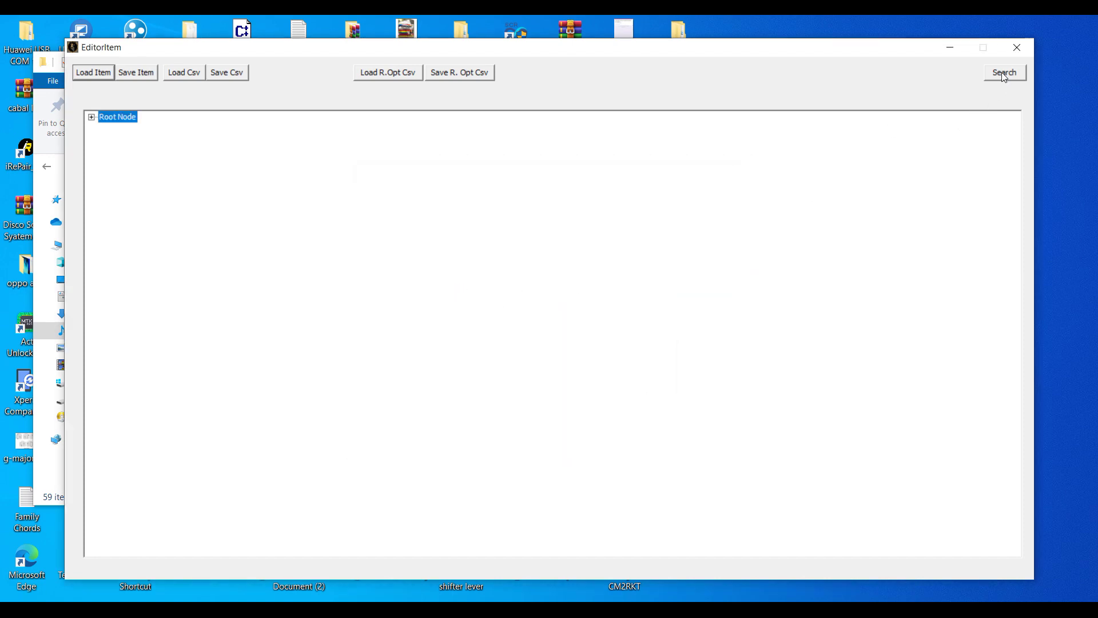
- Expand the Common_Costume group 0804 under Root Node and open item 0804/0037, Beastmode White Wing Costume [5D], in ItemParent Edit
left_click(91, 117)
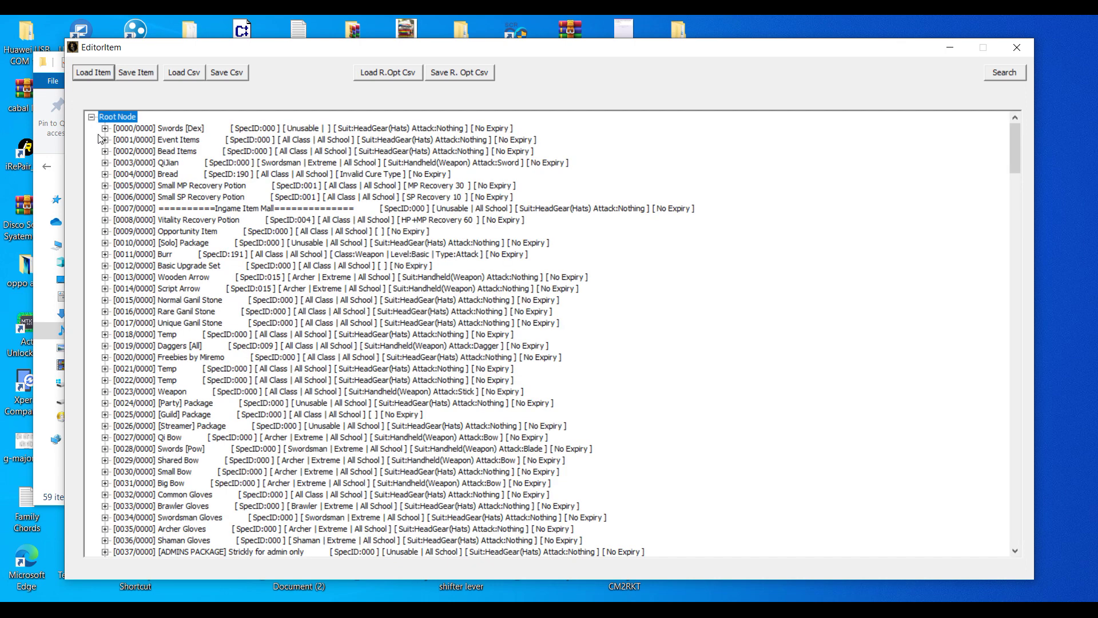
scroll(137, 359, "down", 20)
scroll(137, 358, "down", 20)
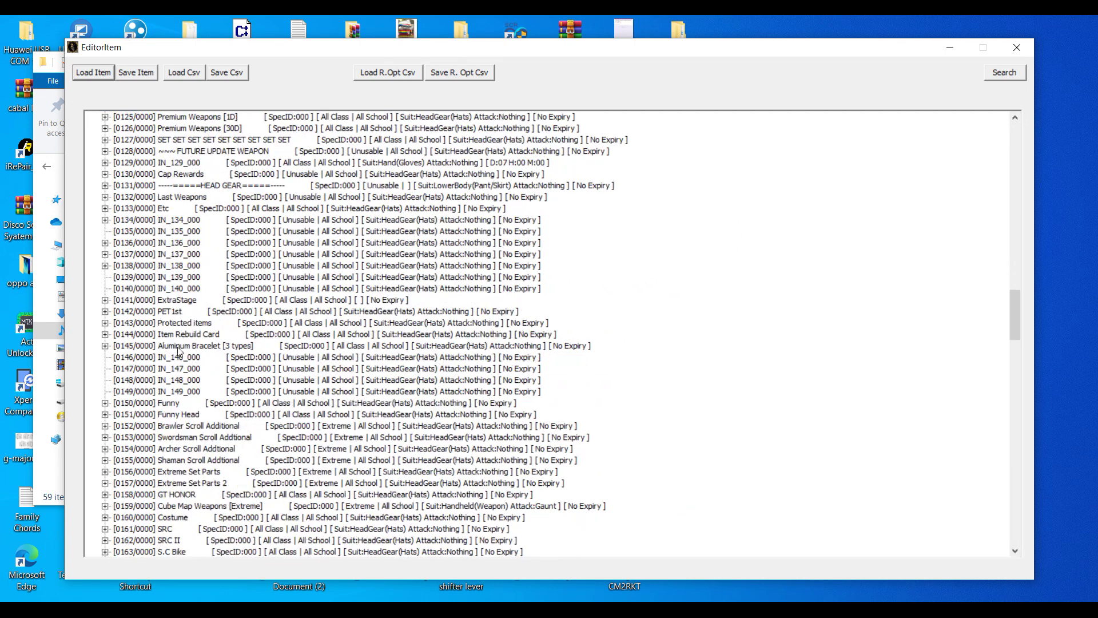
scroll(183, 337, "down", 20)
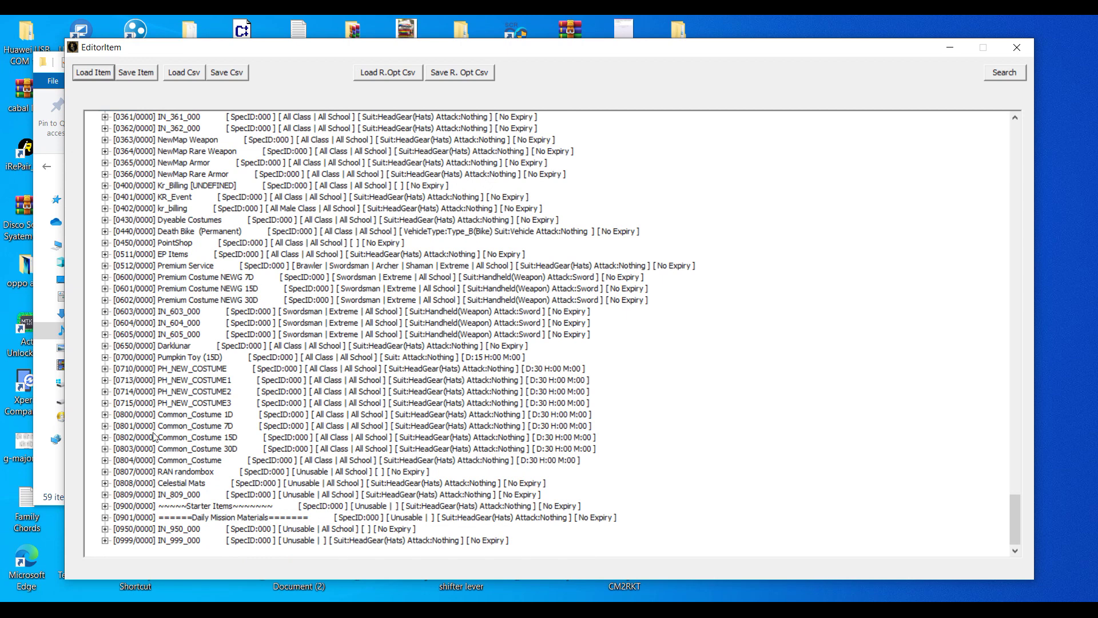
left_click(105, 462)
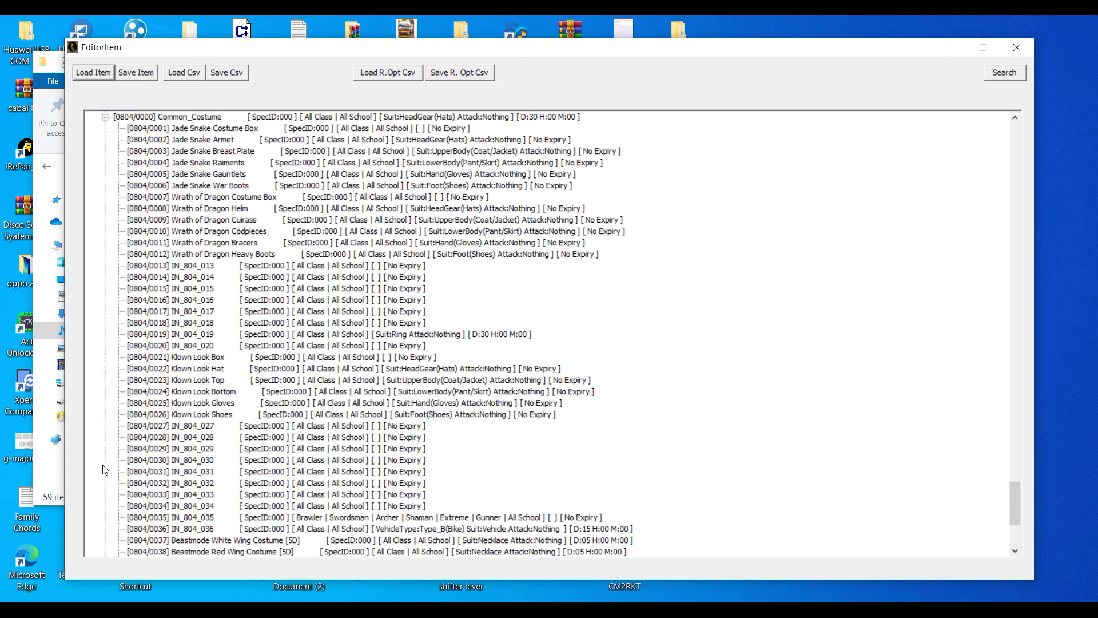
scroll(195, 472, "down", 4)
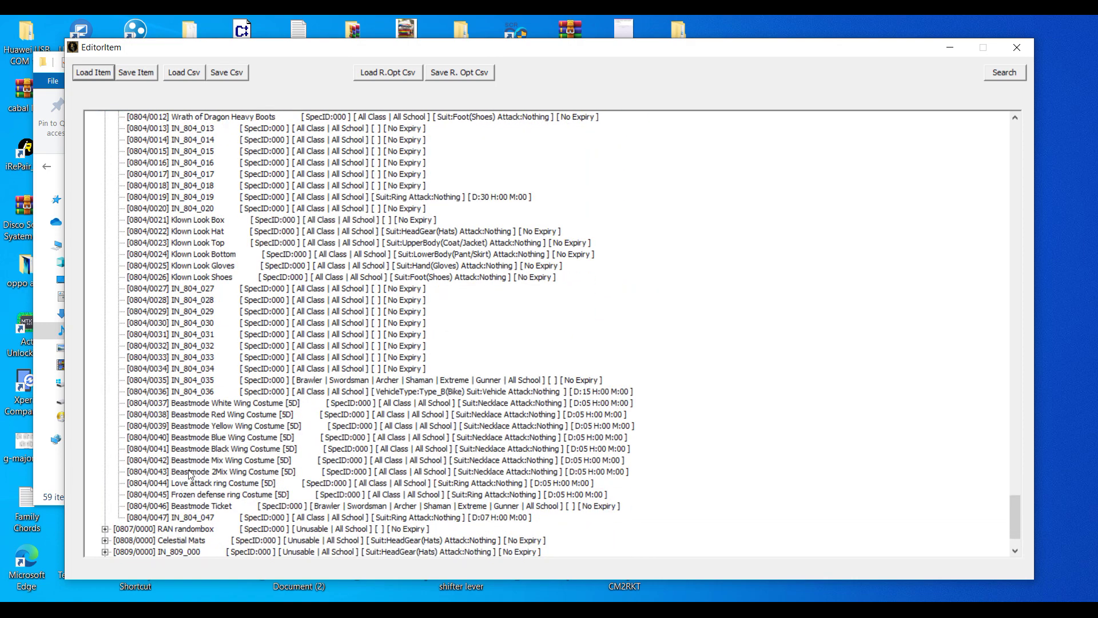
right_click(200, 405)
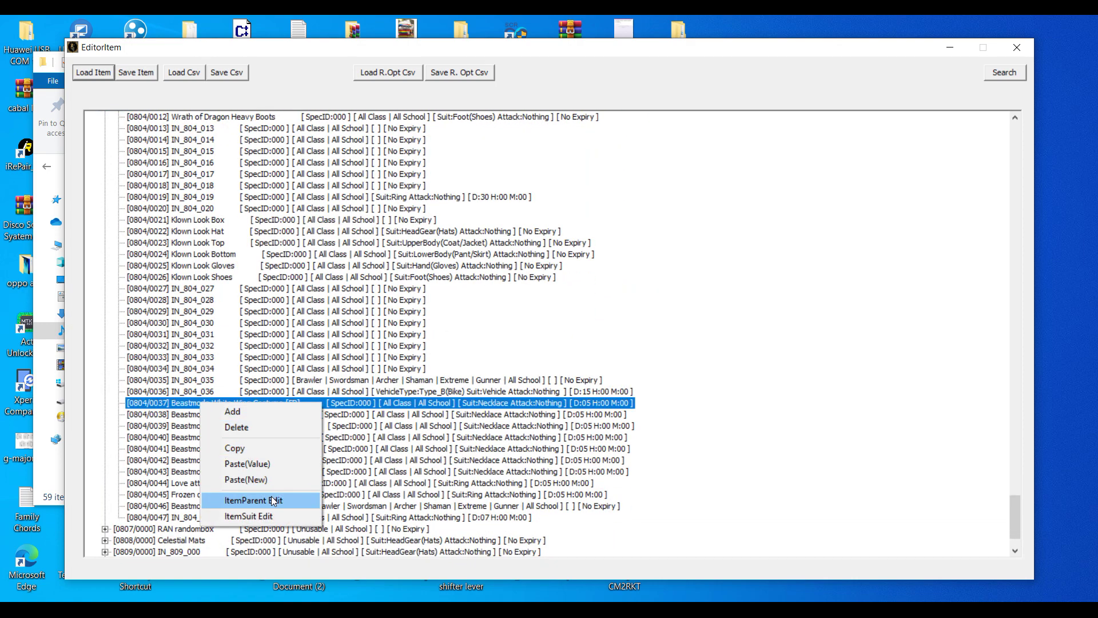
left_click(274, 501)
- Rename item 0804/0037 to "Cabal Wing White Costume [7D]"
left_click_drag(252, 191, 102, 181)
type("Ca")
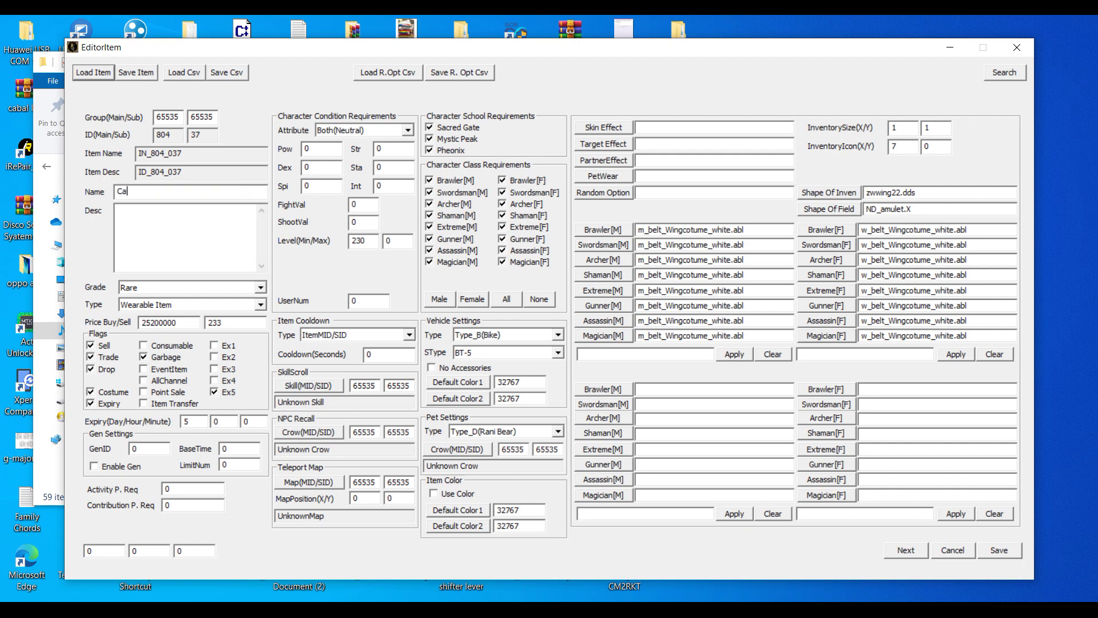
type("bal W")
type("ing")
type(" W")
type("hite")
type(" Perm")
key("BackSpace")
key("BackSpace")
key("BackSpace")
type("Costume")
type("[7D]")
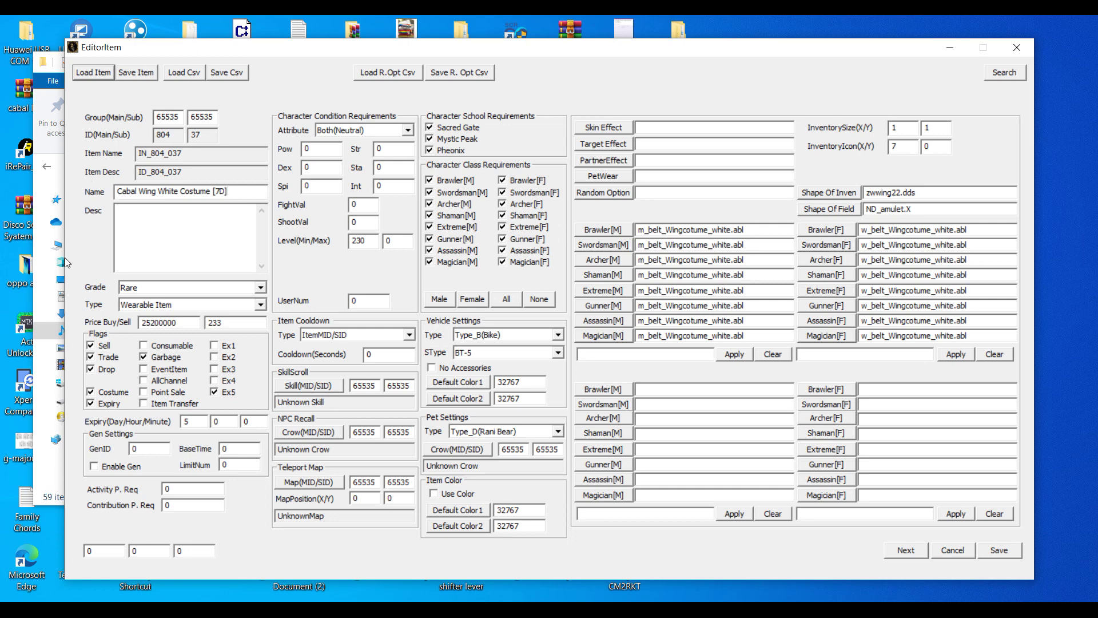
- Clear the Sell, Trade and Drop flags of the item and set its expiry to 7 days
left_click(100, 347)
left_click(101, 357)
left_click(102, 368)
left_click_drag(193, 424, 169, 425)
type("7")
- Assign m_cabal_wing_white.abl from the skinobject folder as the Brawler[M] wearing model
left_click(609, 232)
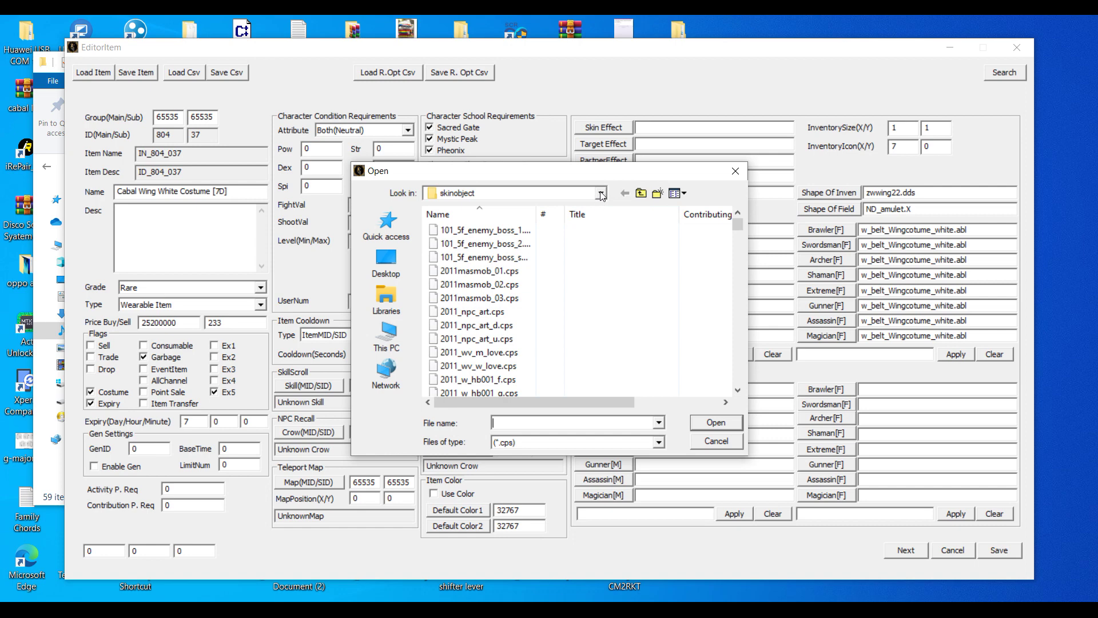
left_click(601, 195)
left_click(492, 230)
left_click(572, 423)
type("m")
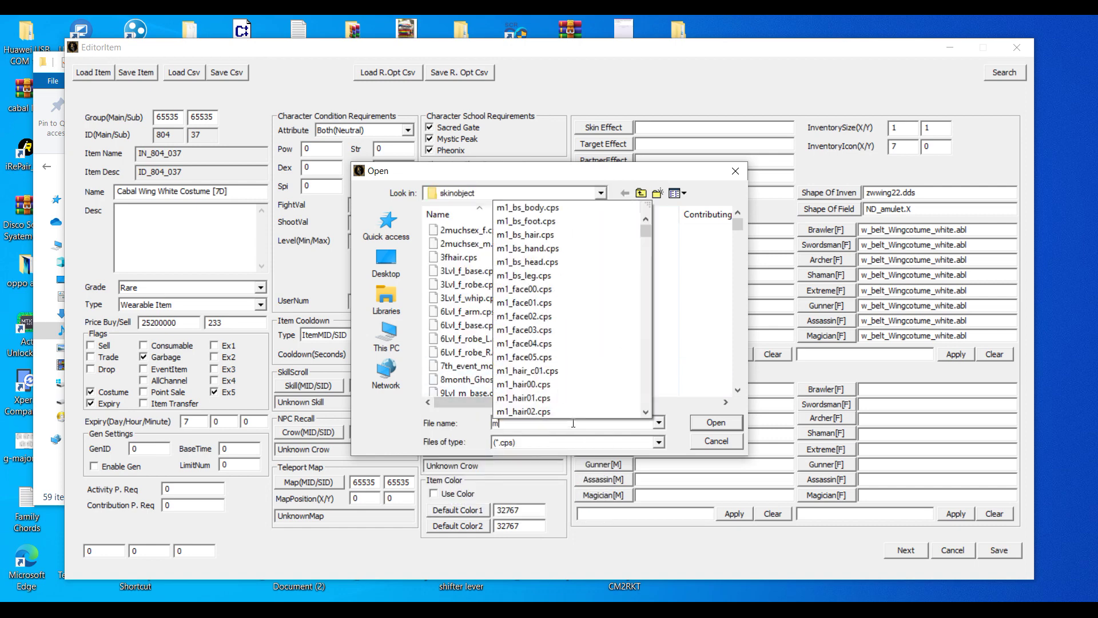
type("_caba")
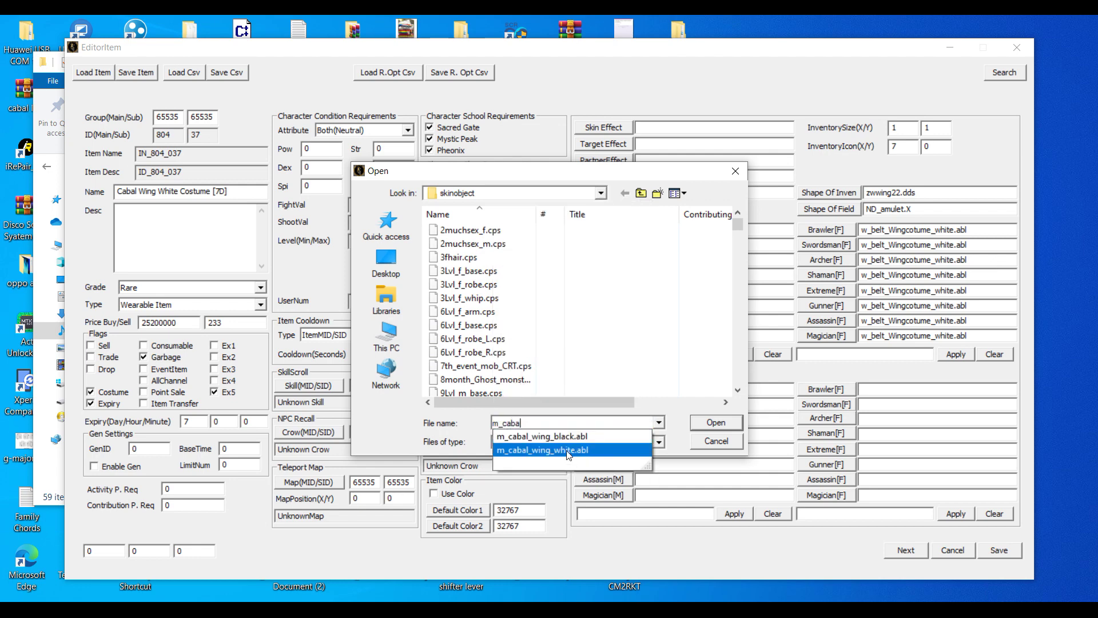
left_click(567, 450)
left_click(716, 423)
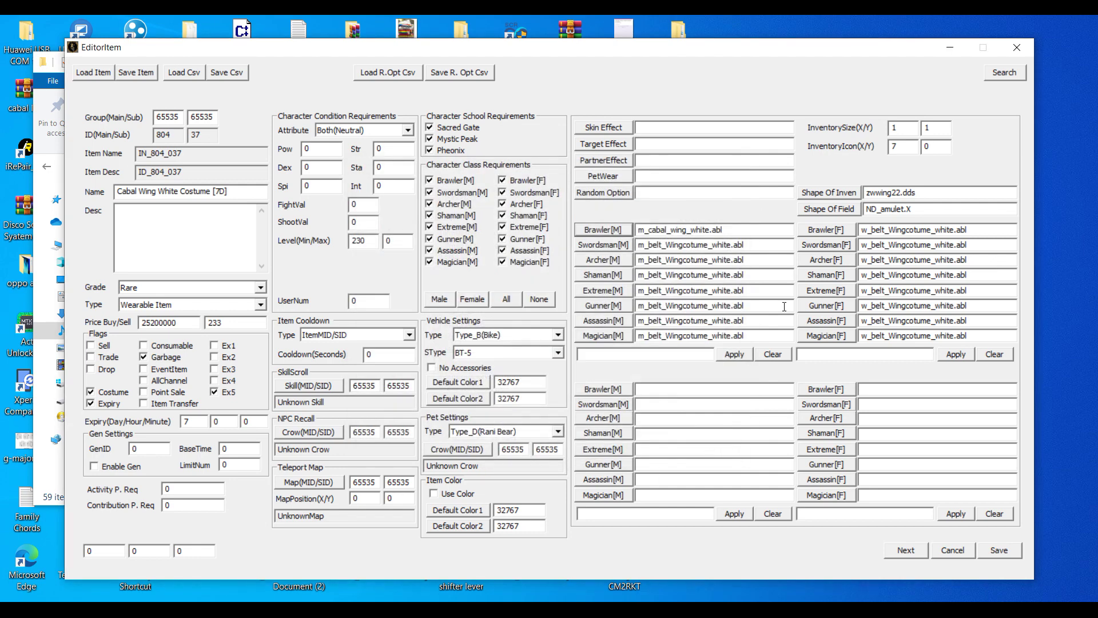
- Copy the Brawler[M] model name m_cabal_wing_white.abl into the Swordsman[M], Archer[M] and Shaman[M] fields
key("Tab")
key("ctrl+c")
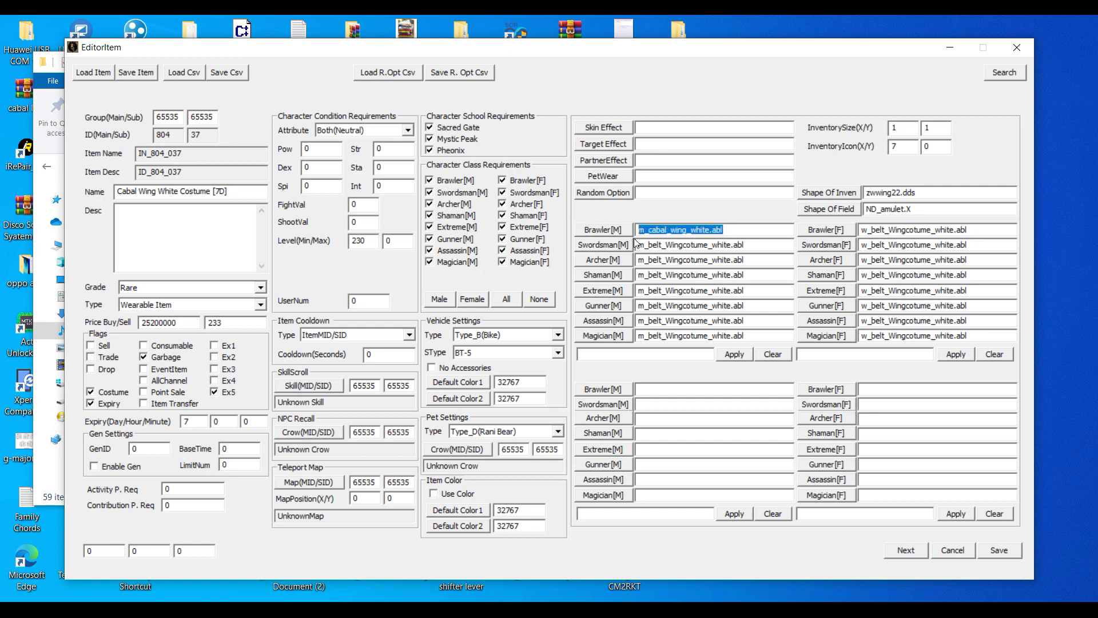
key("Tab")
key("Tab")
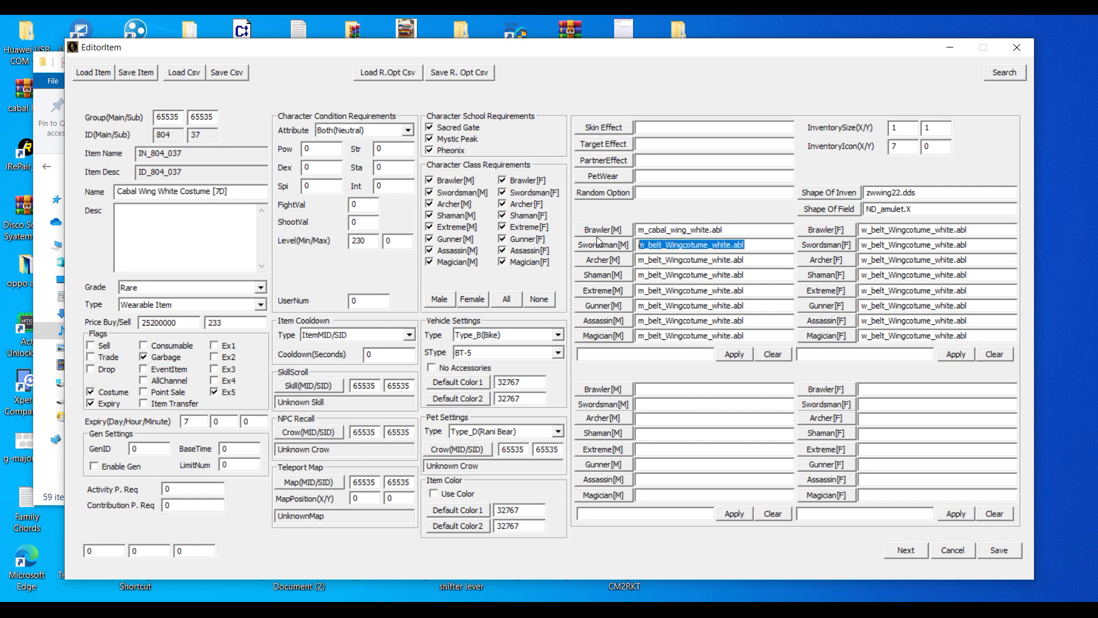
key("ctrl+v")
key("Tab")
key("Tab")
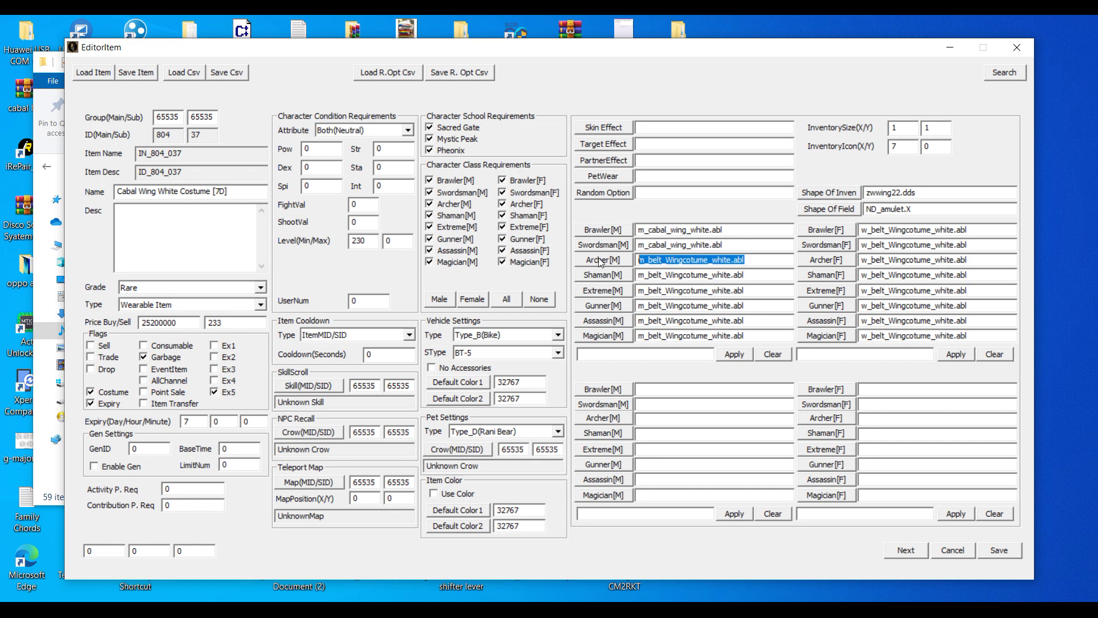
key("ctrl+v")
key("Tab")
key("Tab")
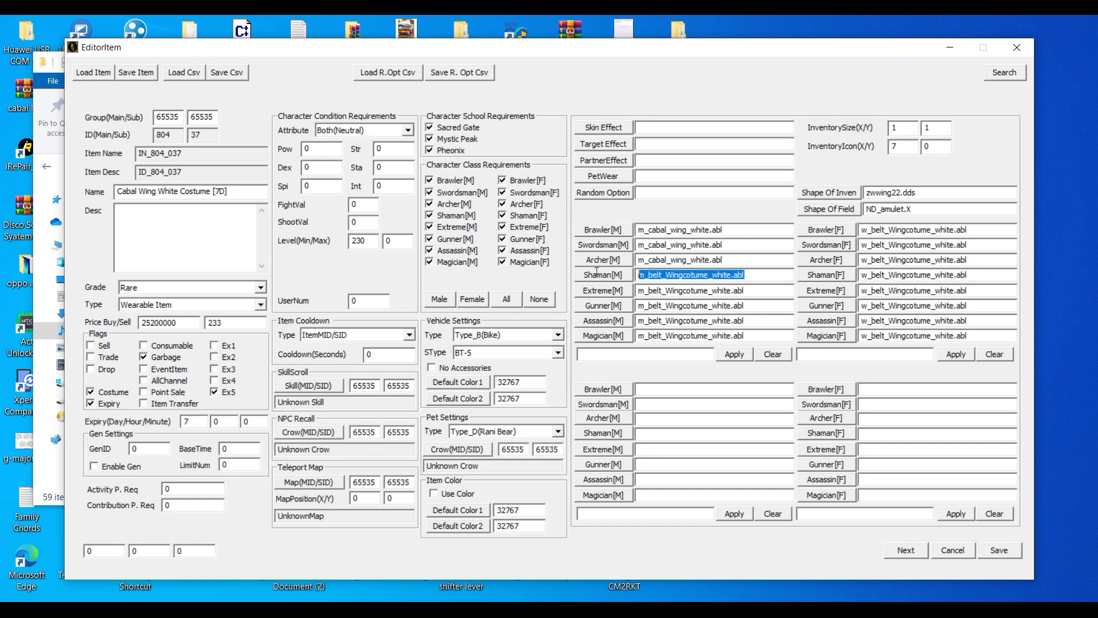
key("ctrl+v")
- Paste m_cabal_wing_white.abl over the Extreme[M], Gunner[M], Assassin[M] and Magician[M] models
key("Tab")
key("Tab")
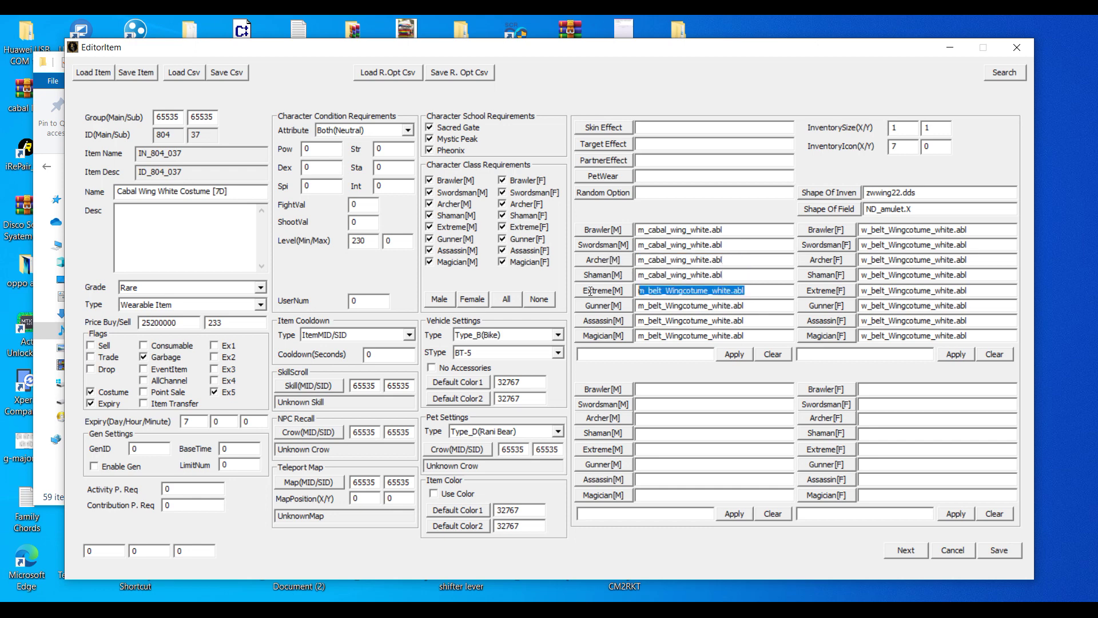
key("ctrl+v")
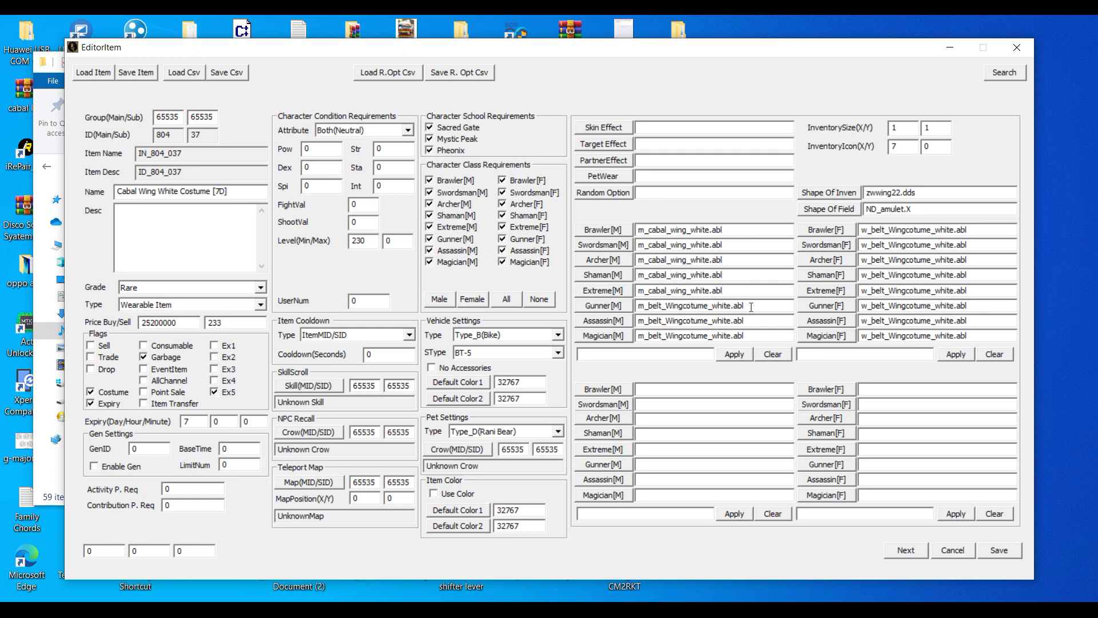
key("Tab")
key("Tab")
key("ctrl+v")
key("Tab")
key("Tab")
key("ctrl+v")
left_click_drag(744, 335, 704, 337)
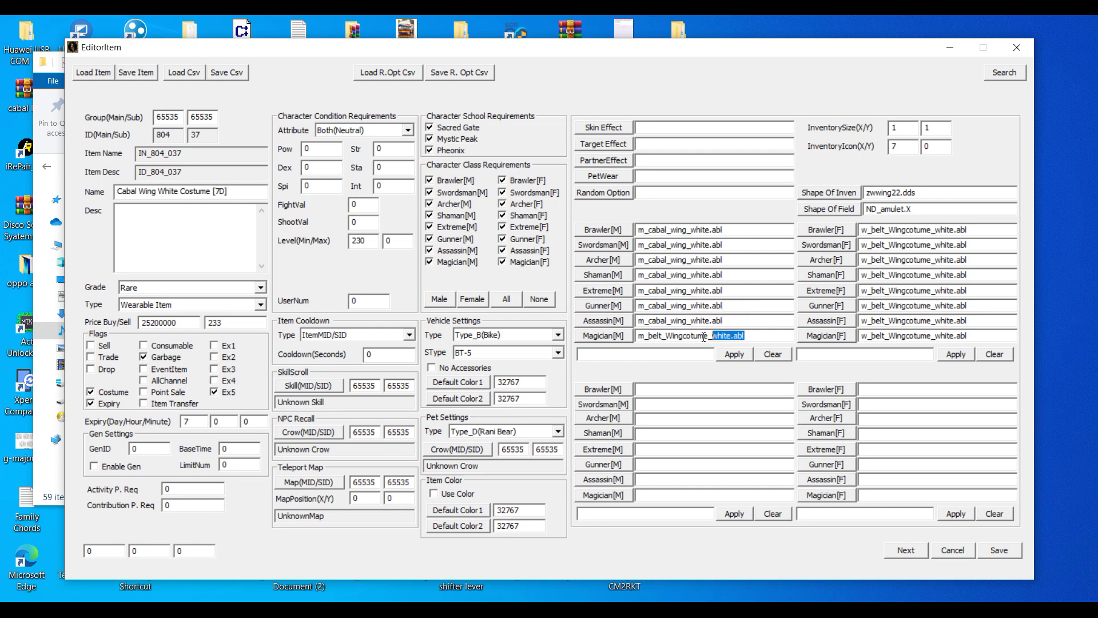
double_click(704, 338)
key("ctrl+v")
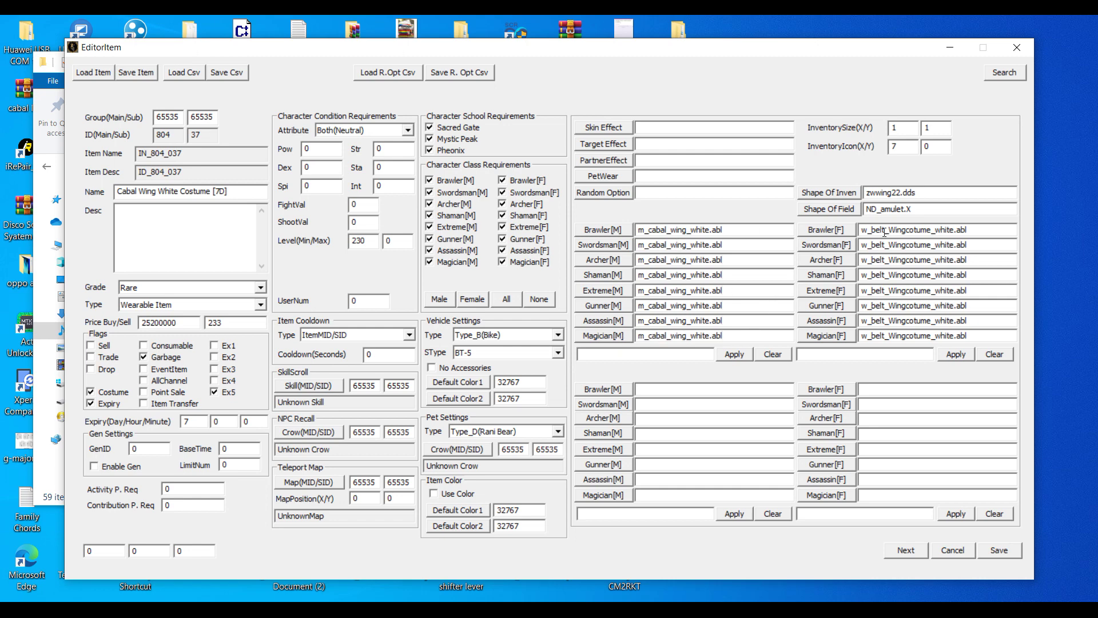
- Replace the Brawler[F] model with w_cabal_wing_white.abl, adapting the copied male file name
left_click_drag(971, 231, 852, 237)
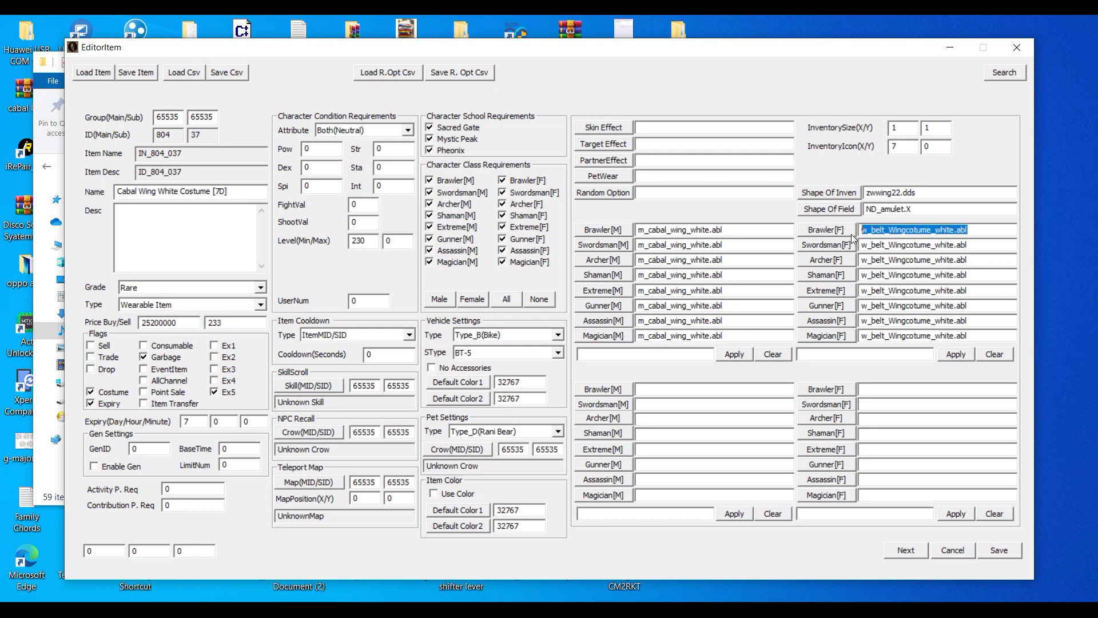
key("ctrl+v")
key("BackSpace")
type("w")
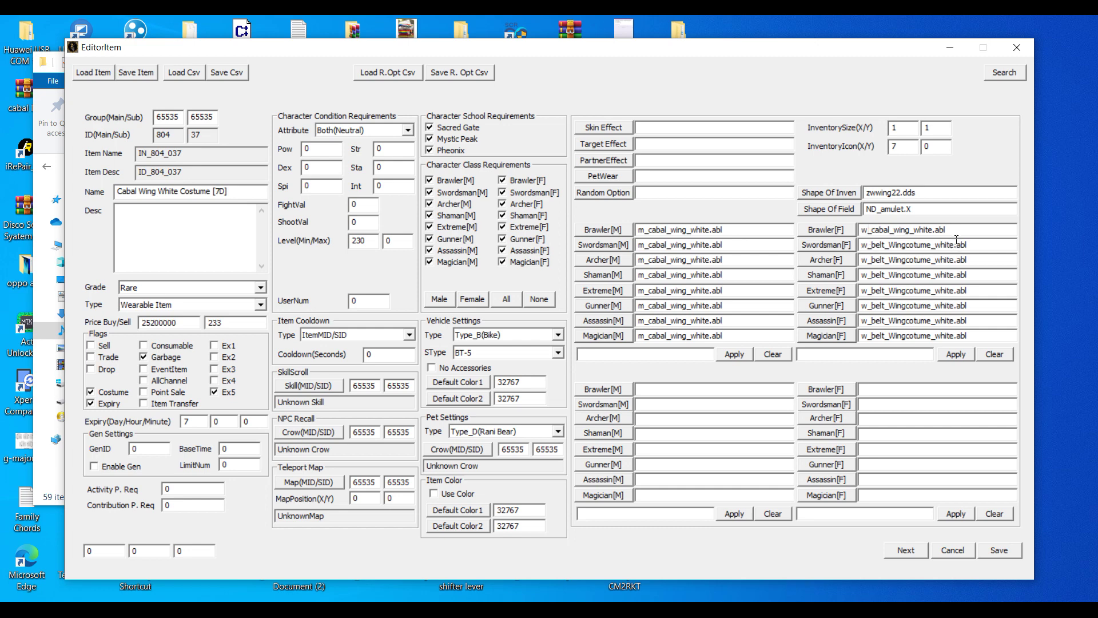
- Copy the Brawler[F] model name w_cabal_wing_white.abl into the Swordsman[F], Archer[F] and Shaman[F] fields
left_click_drag(955, 229, 823, 231)
key("ctrl+c")
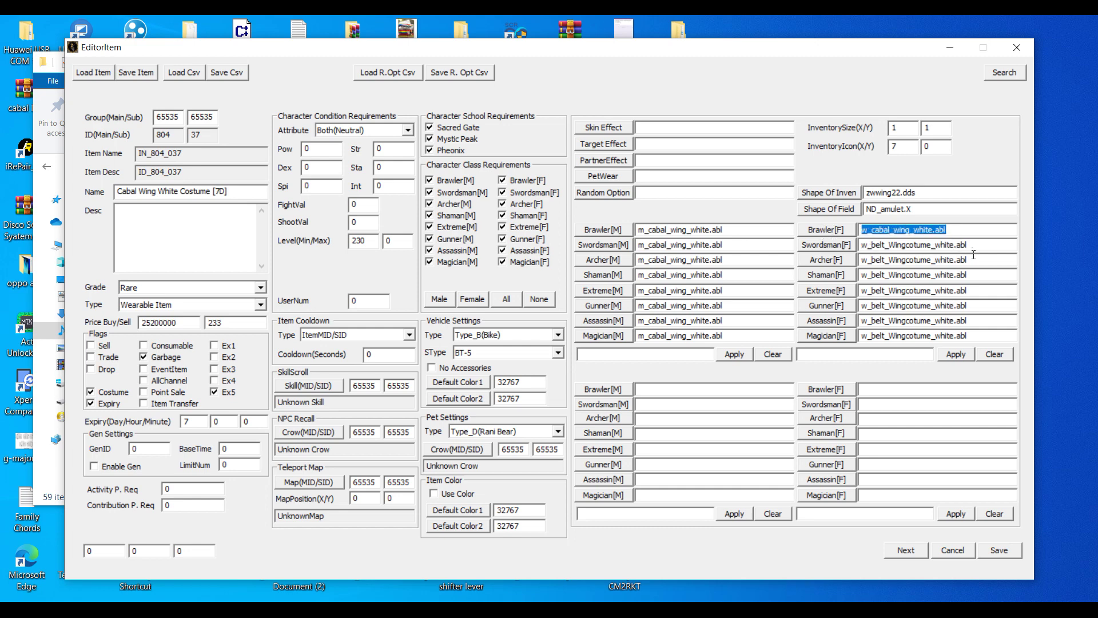
left_click_drag(972, 245, 812, 247)
key("ctrl+v")
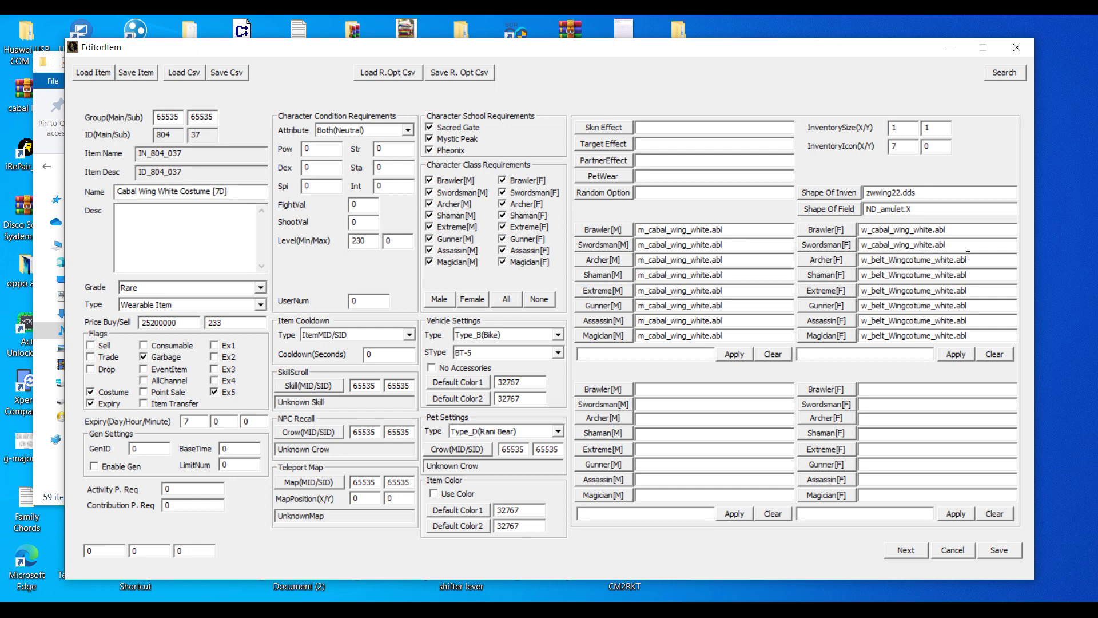
left_click_drag(978, 260, 823, 266)
key("ctrl+v")
left_click_drag(975, 274, 854, 277)
key("ctrl+v")
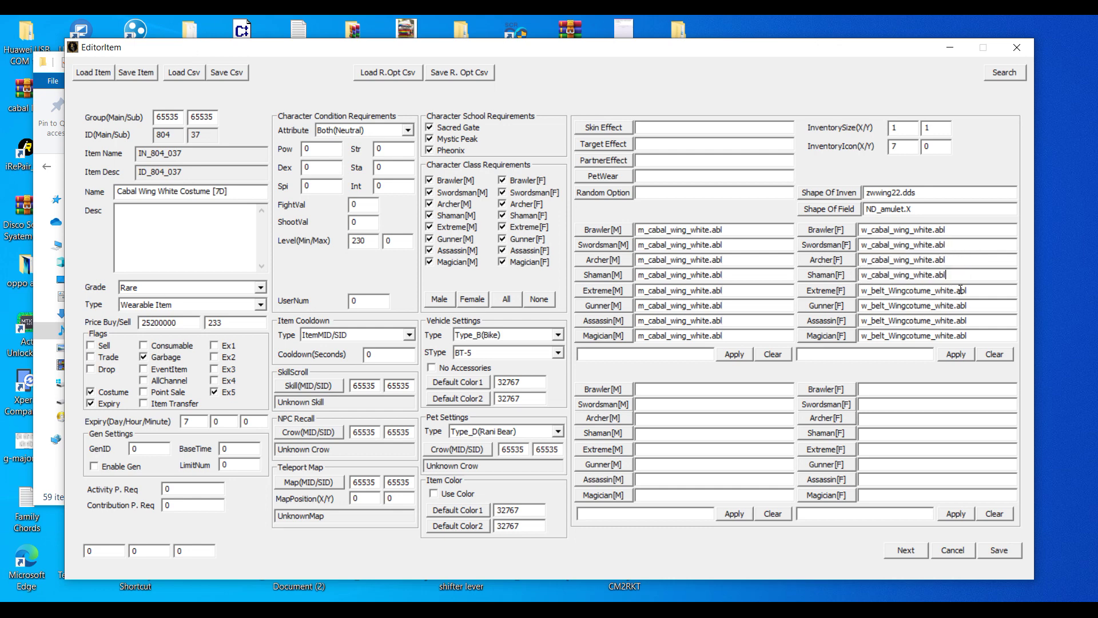
- Paste w_cabal_wing_white.abl over the Extreme[F], Gunner[F], Assassin[F] and Magician[F] models
left_click_drag(988, 292, 847, 296)
key("ctrl+v")
left_click_drag(976, 304, 846, 309)
key("ctrl+v")
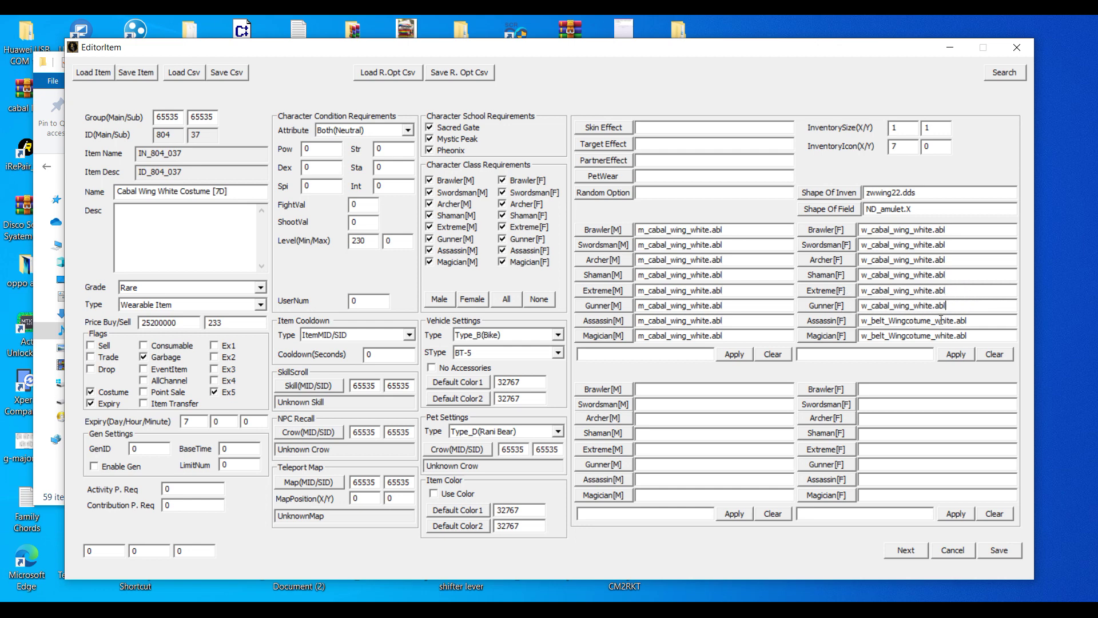
left_click_drag(979, 322, 844, 323)
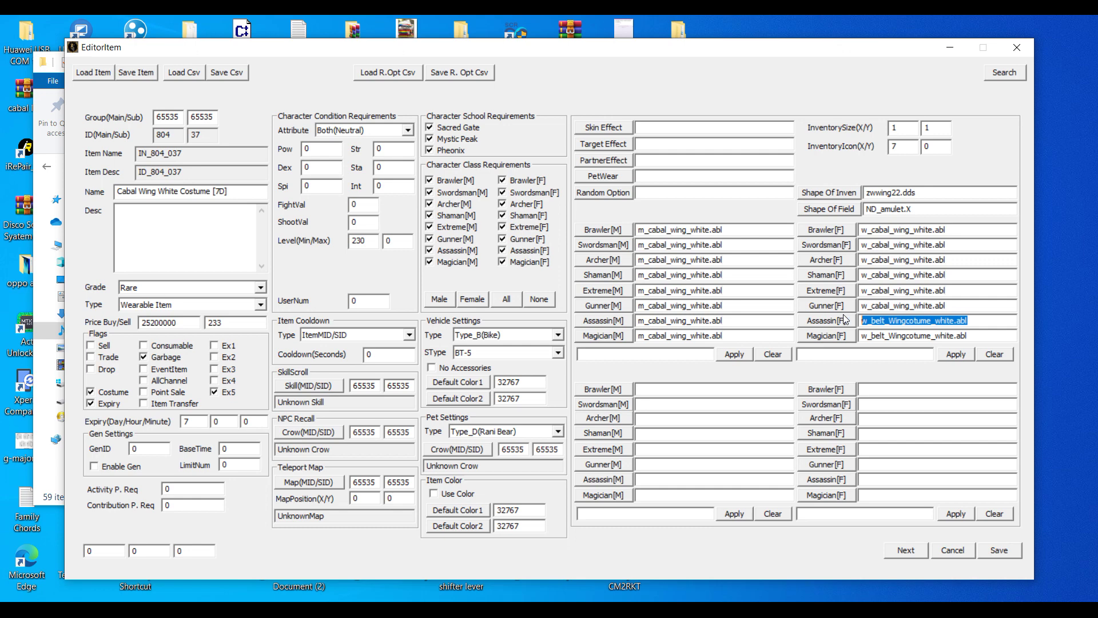
key("ctrl+v")
left_click_drag(982, 338, 830, 341)
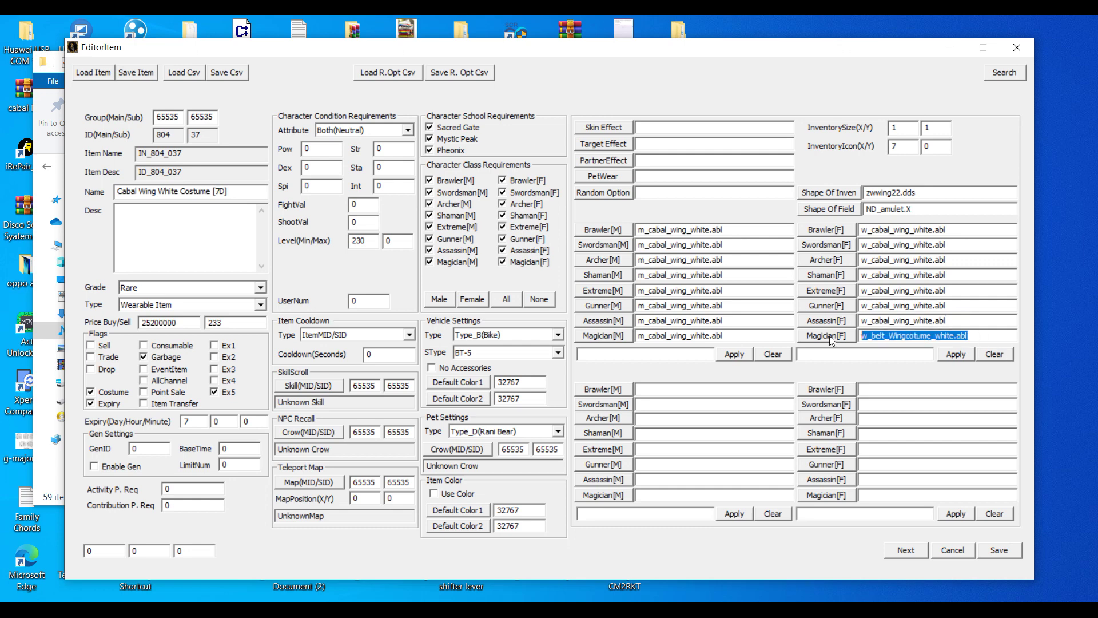
key("ctrl+v")
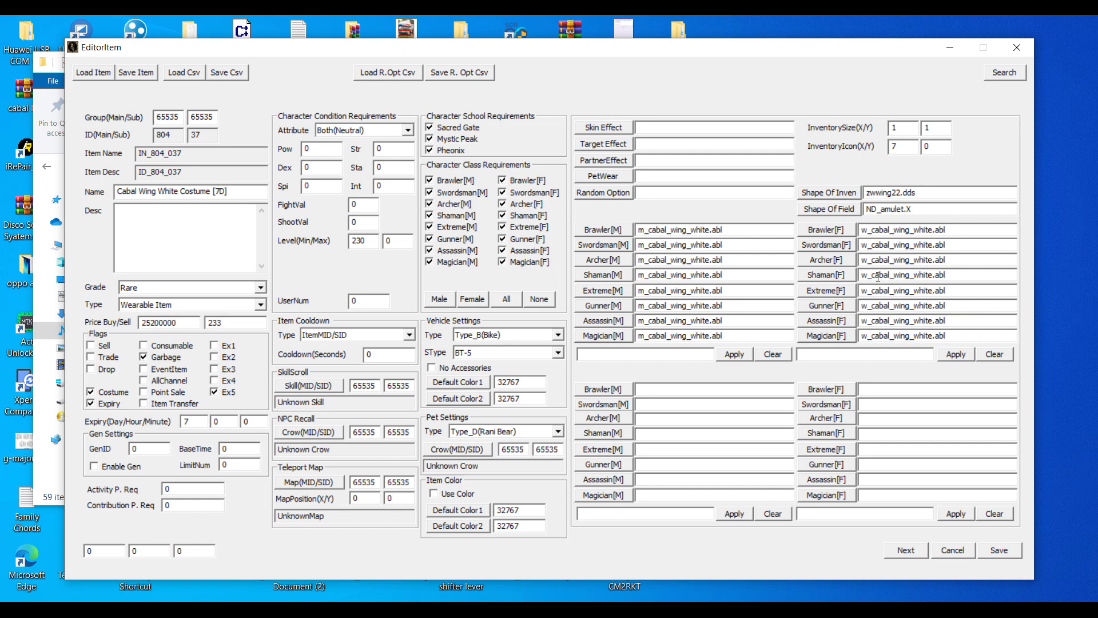
- Set the item's inventory shape to Mtz_wing_01.dds from the gui textures folder
left_click(824, 197)
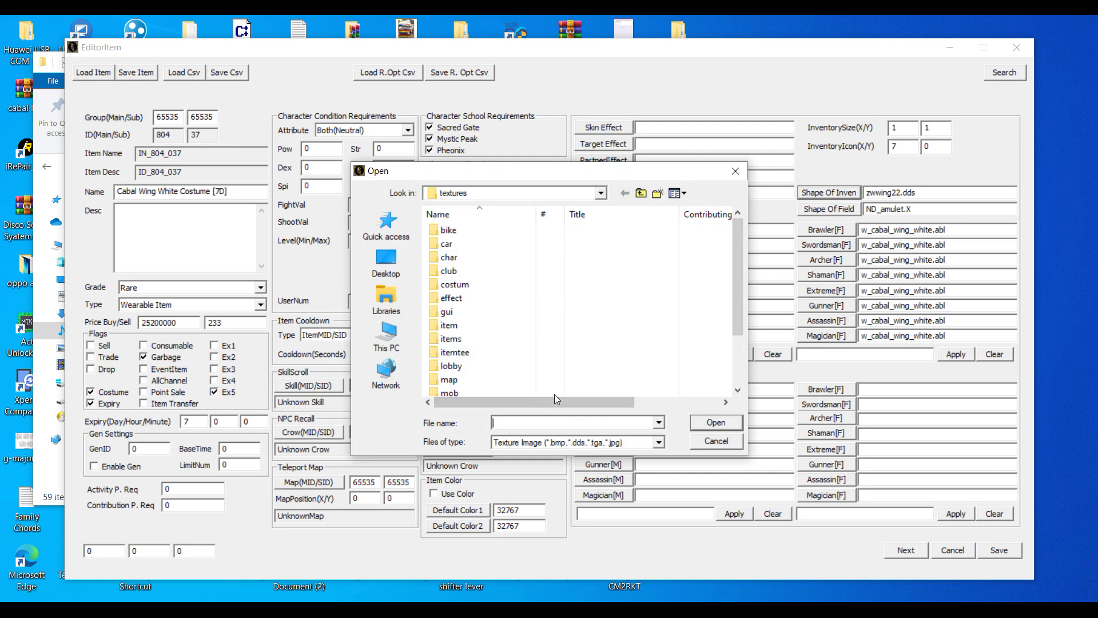
double_click(463, 316)
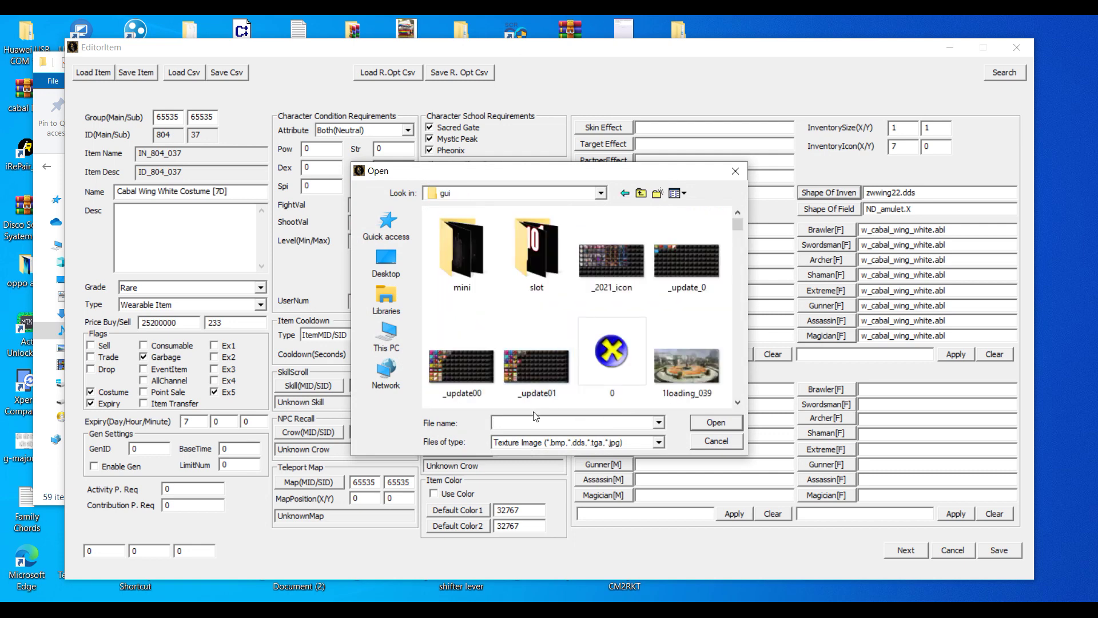
type("ma")
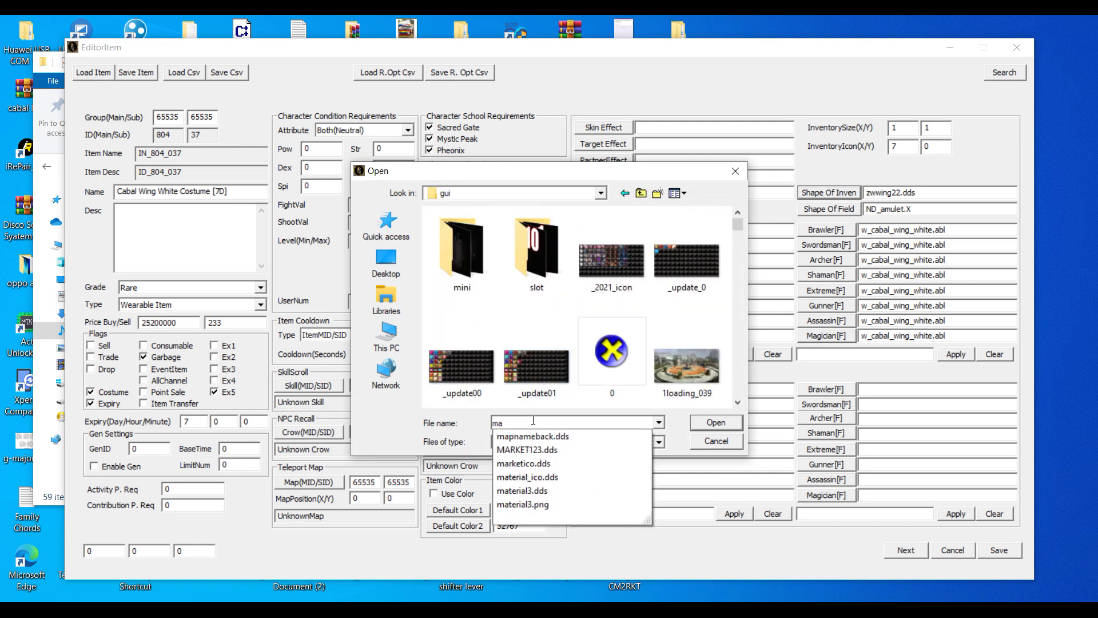
key("BackSpace")
type("t")
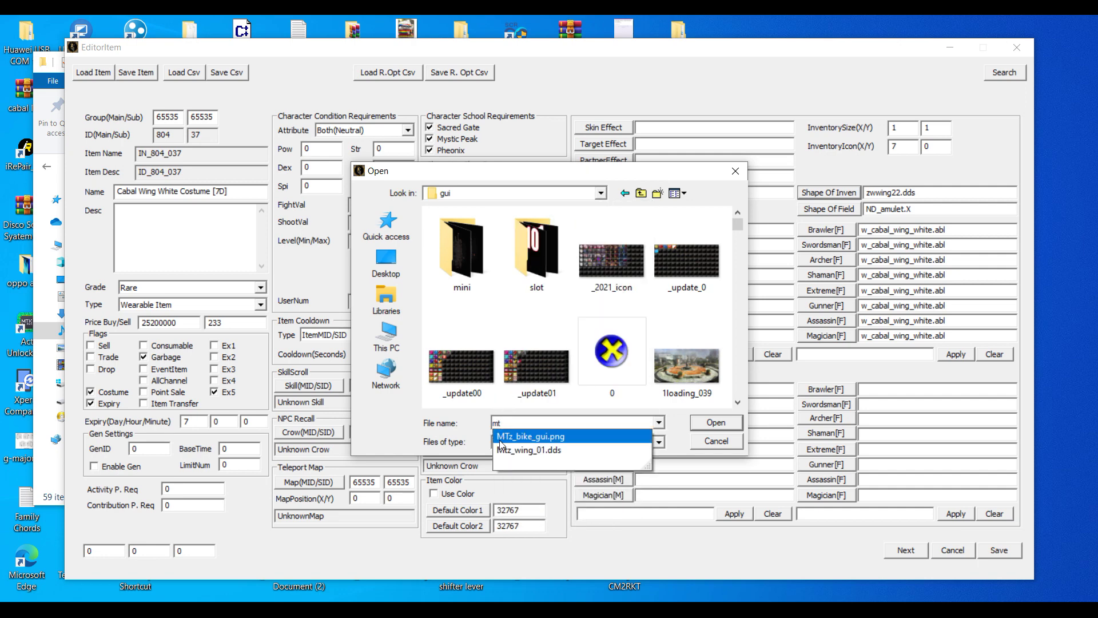
left_click(522, 450)
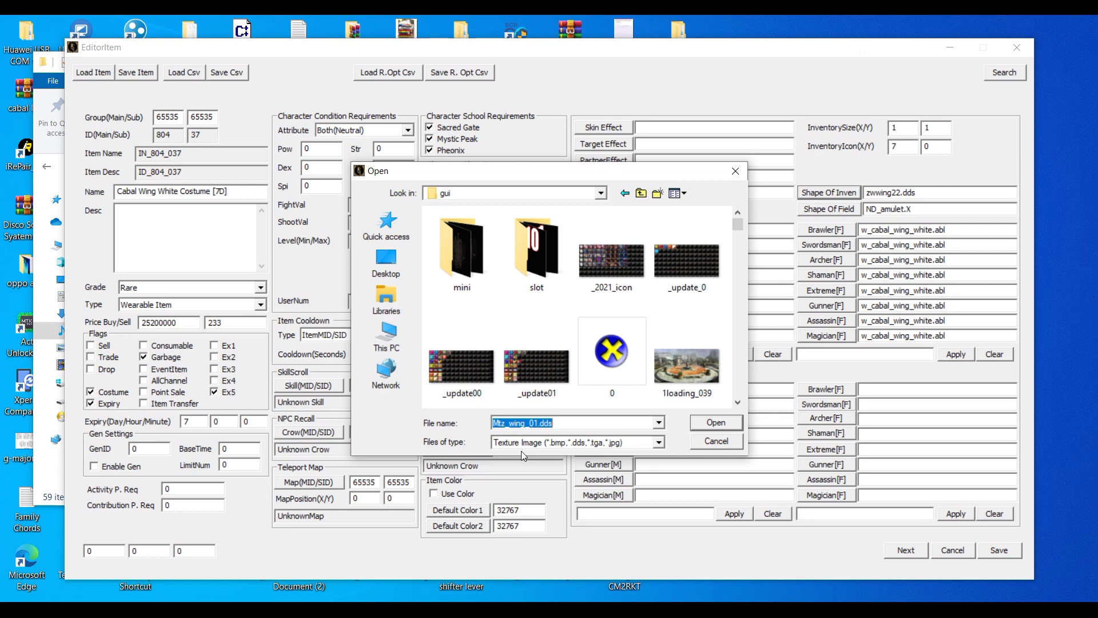
left_click(714, 424)
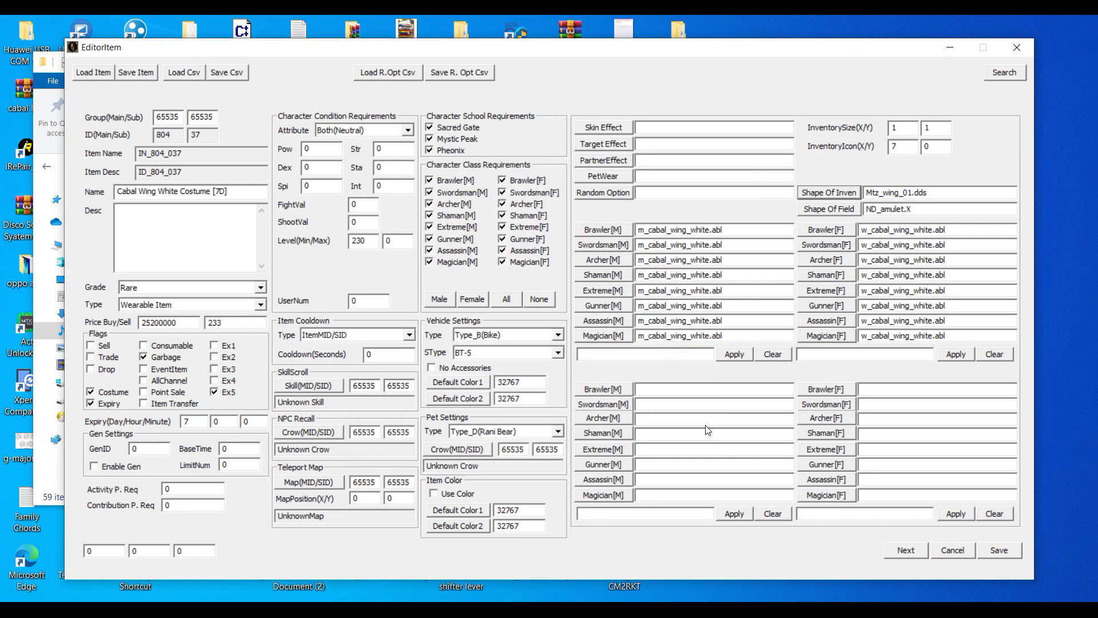
- Set the item's field shape to nd_cloth.x from the object folder
left_click(843, 210)
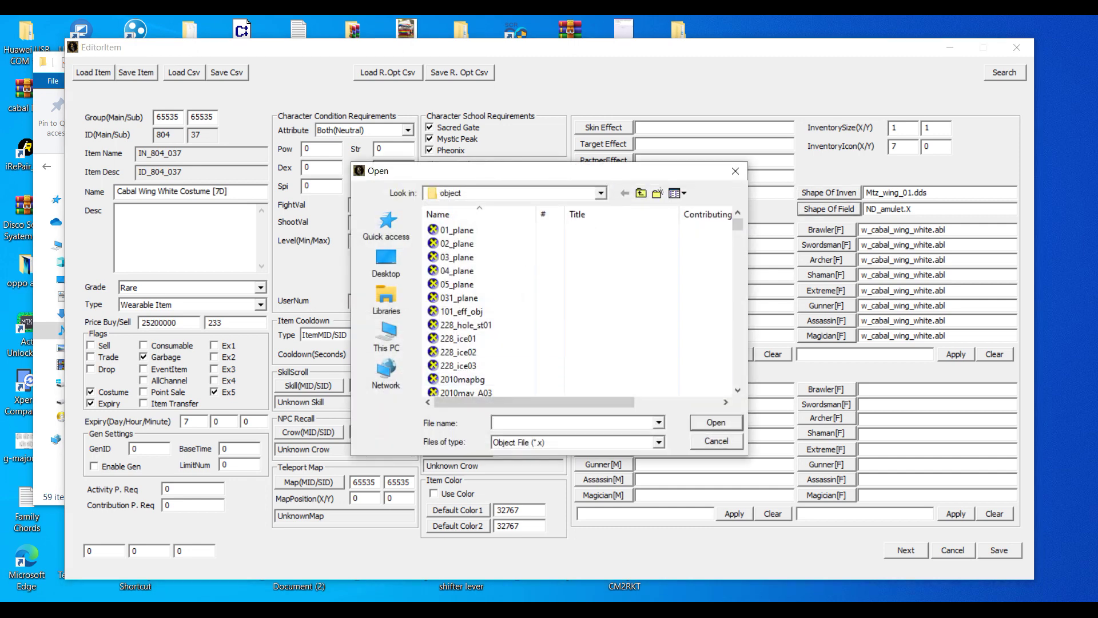
type("nd")
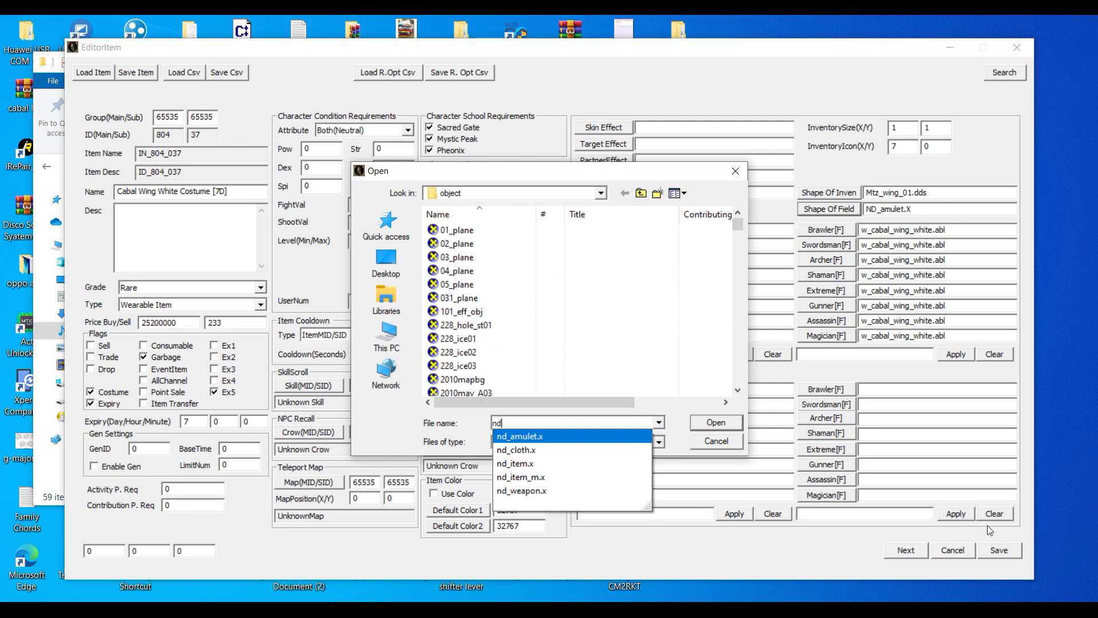
left_click(951, 578)
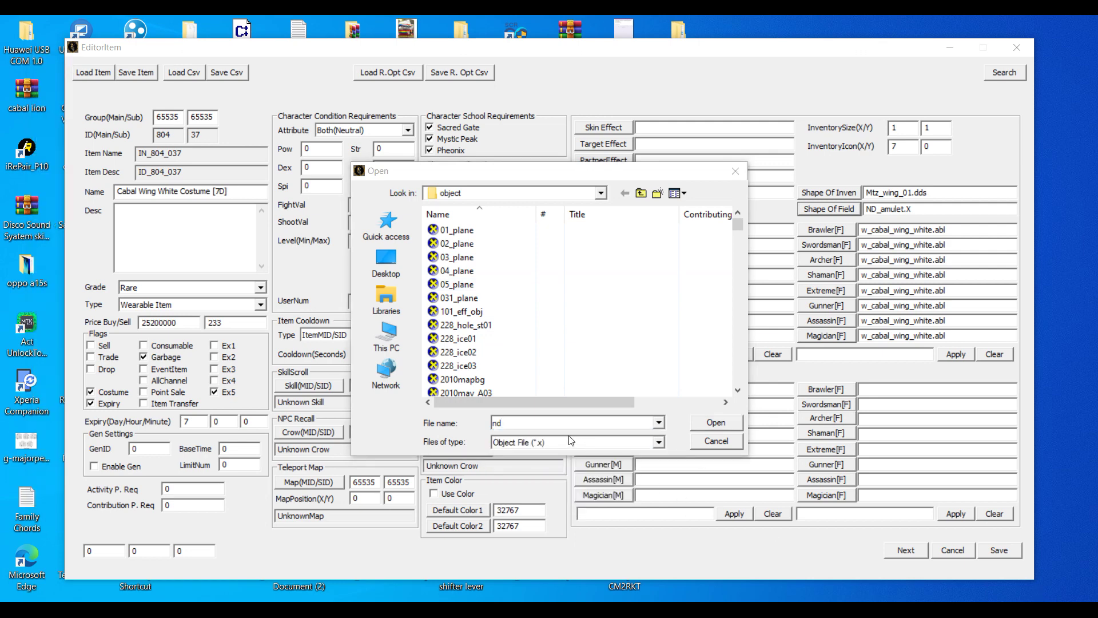
left_click(550, 425)
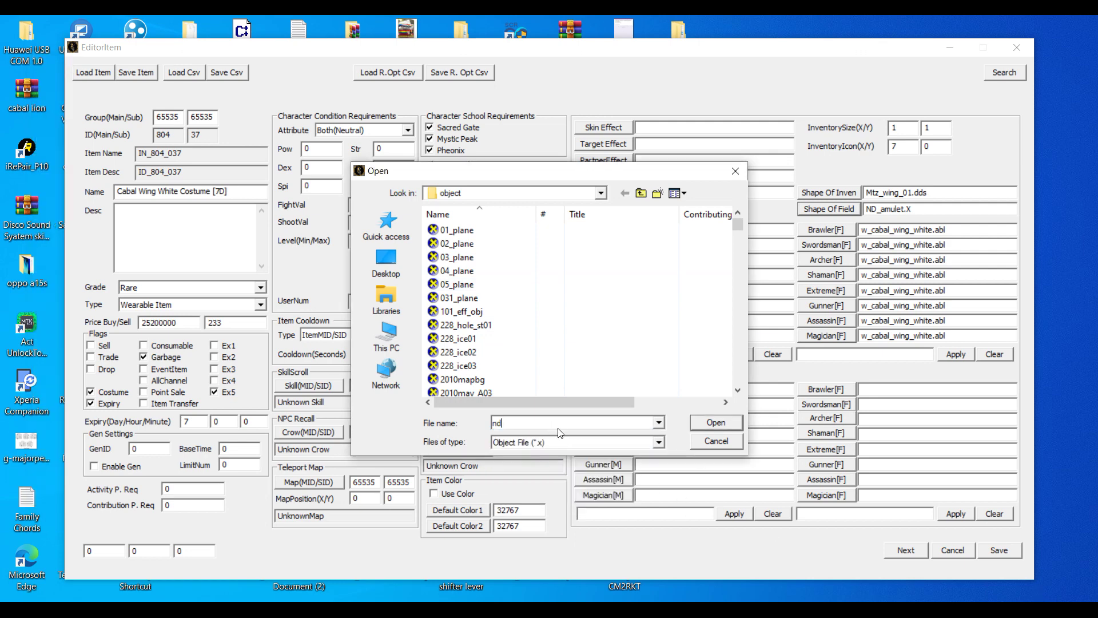
type("_")
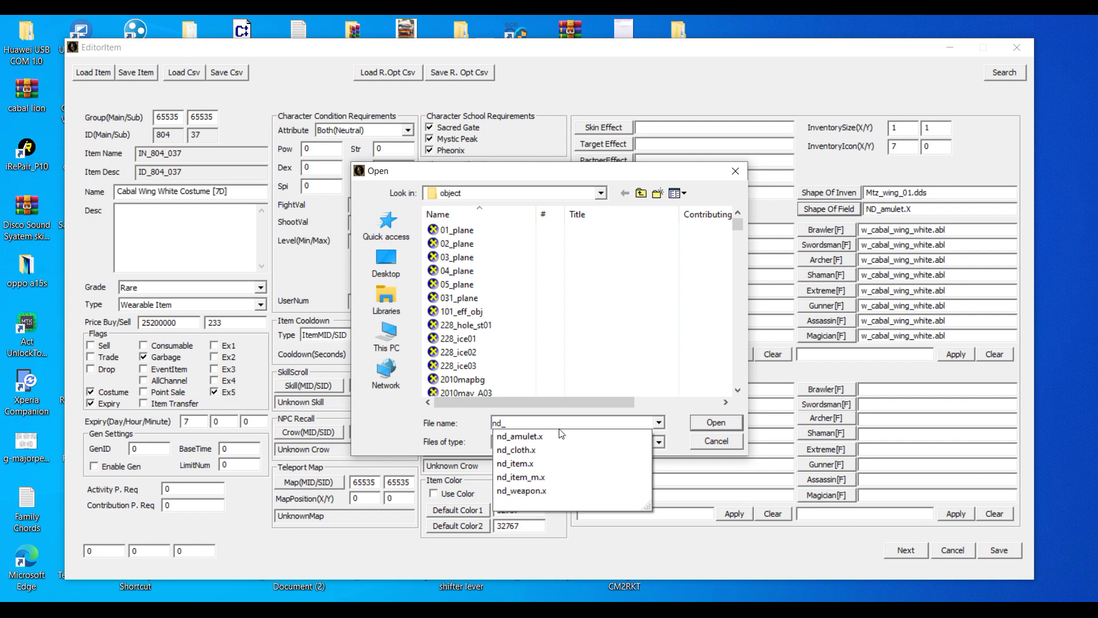
left_click(562, 451)
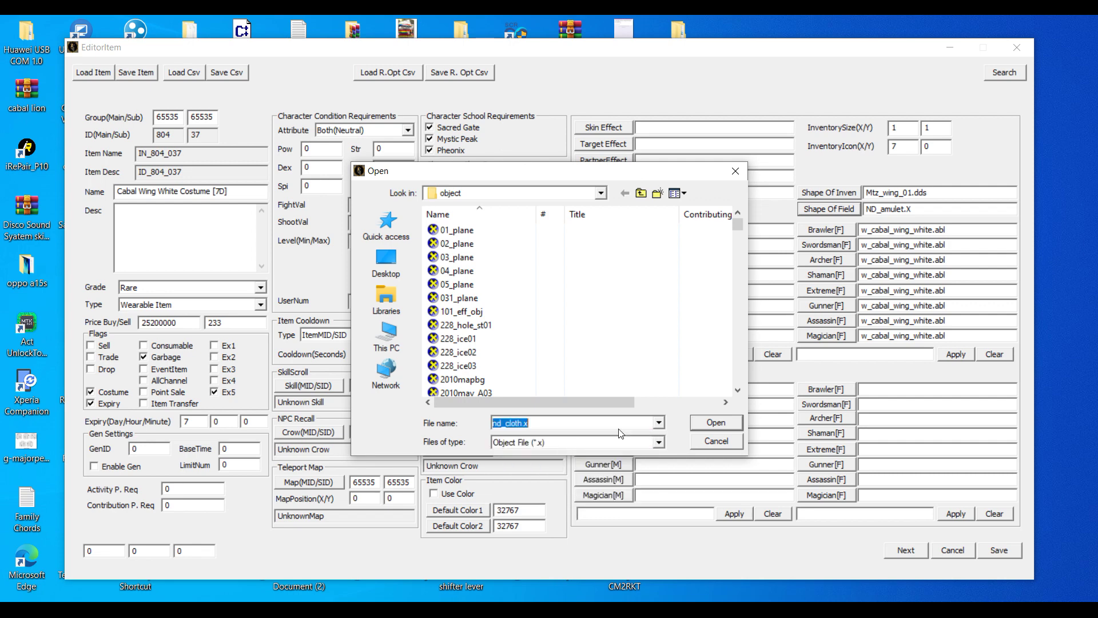
left_click(715, 423)
- Set the inventory icon's X value to 8 and go on to the item's second settings page
double_click(905, 148)
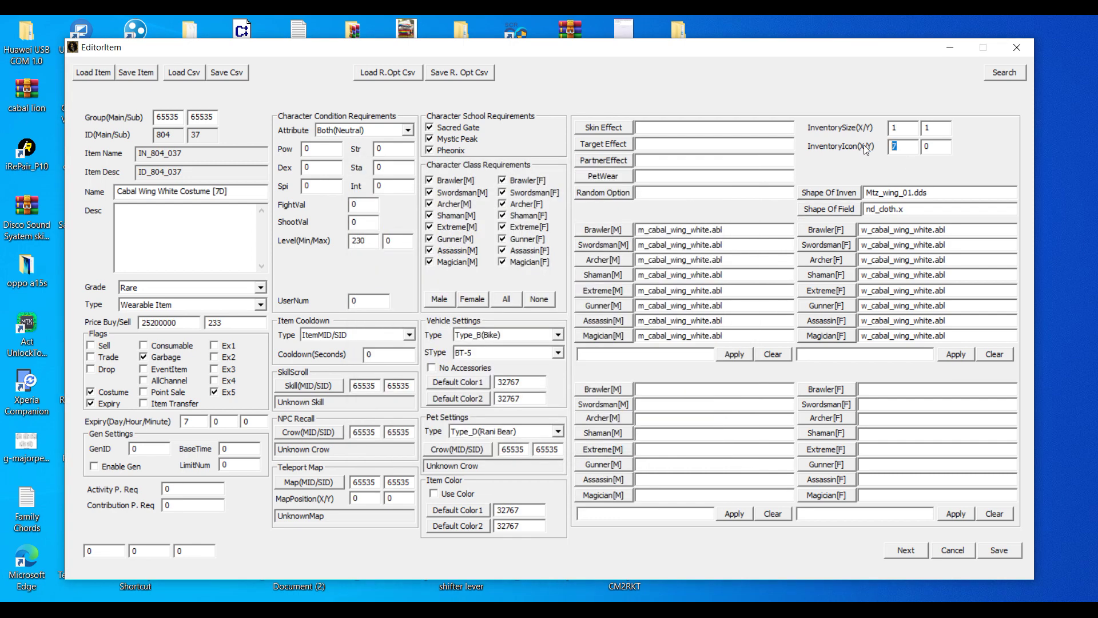
type("8")
left_click(913, 553)
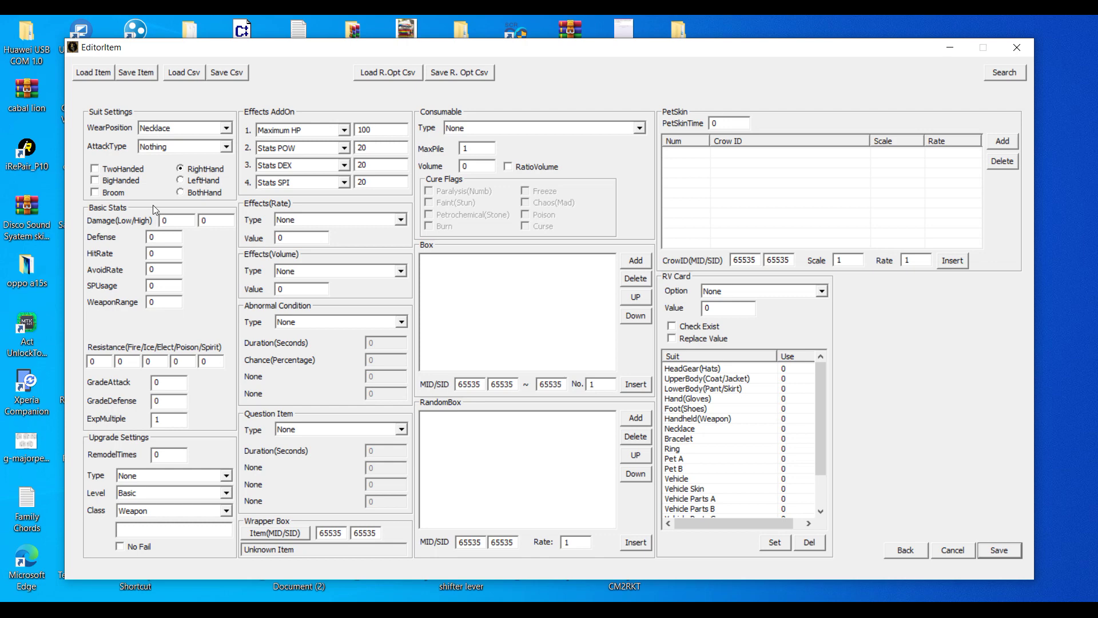
- Set the item's Stats POW add-on effect value to 100
left_click(226, 129)
left_click(227, 129)
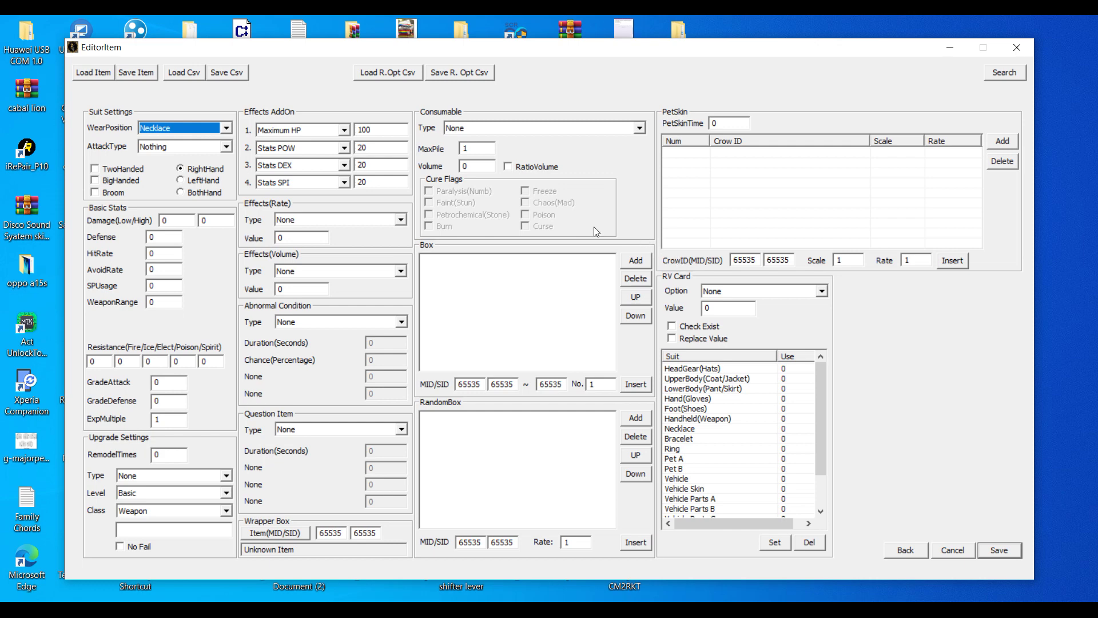
double_click(382, 149)
type("1100")
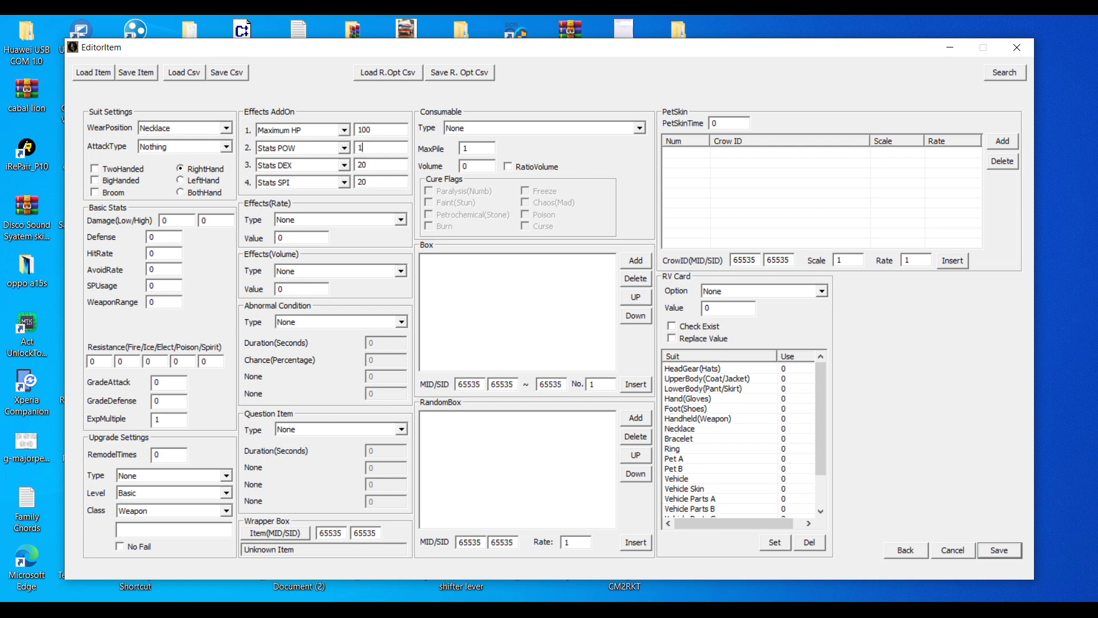
left_click(345, 131)
left_click(347, 134)
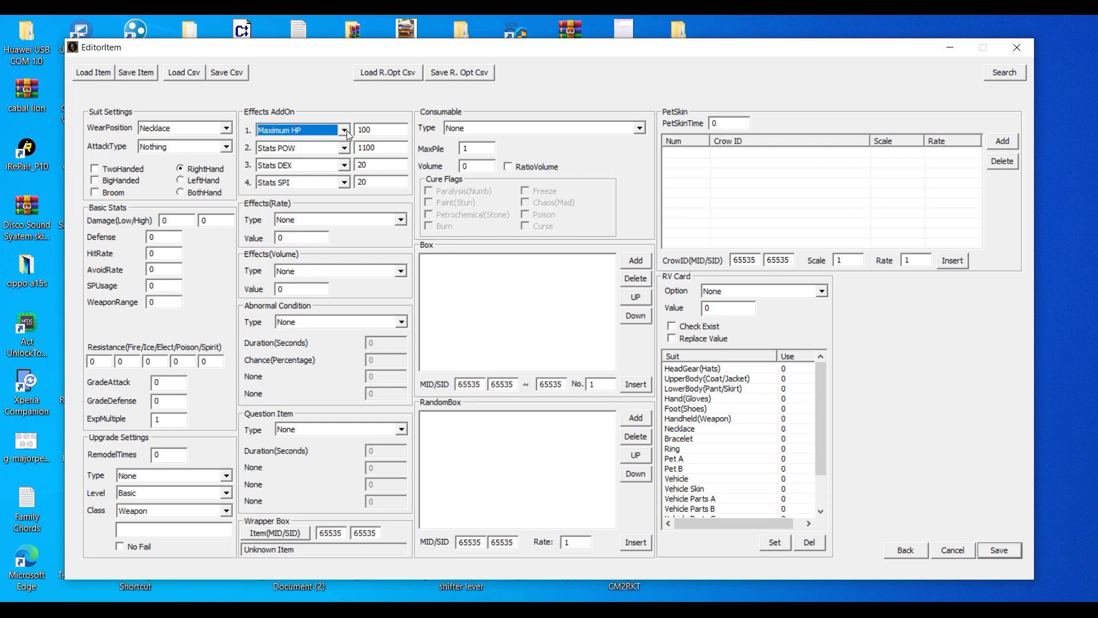
double_click(363, 147)
type("100")
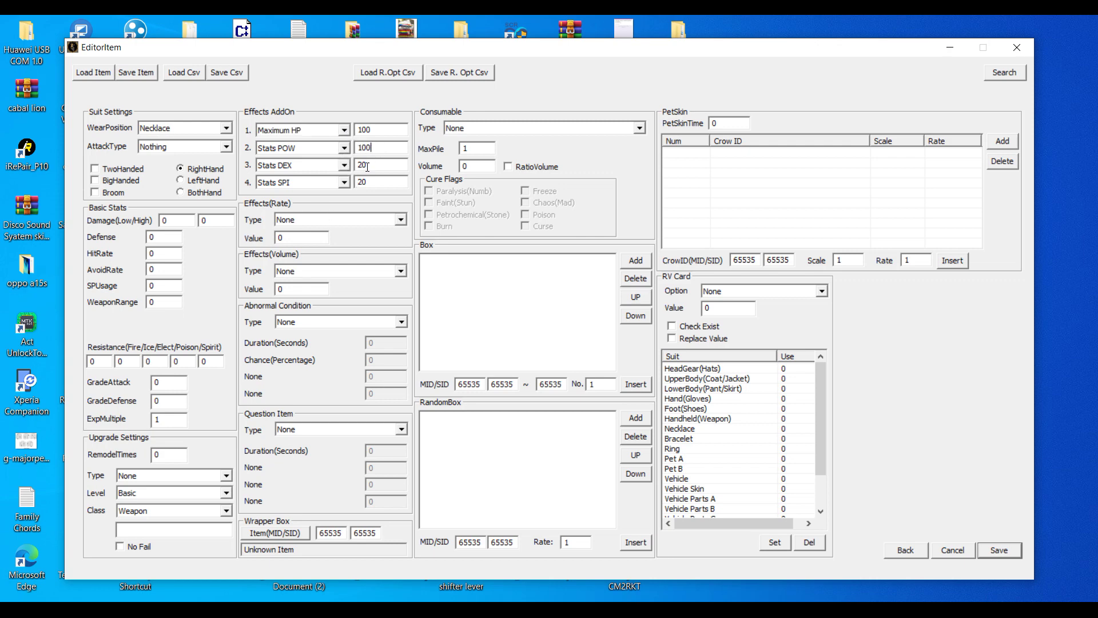
- Set the Stats DEX add-on value to 100, replace the Stats SPI value, and save the item's settings
double_click(376, 166)
type("100")
double_click(372, 183)
type("1")
left_click(987, 552)
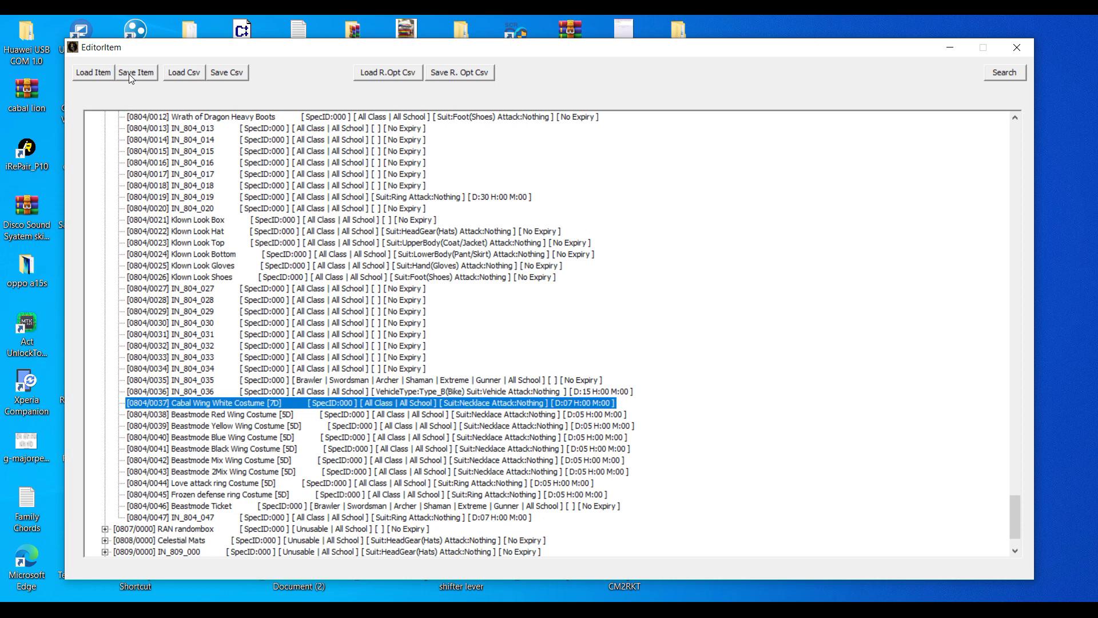
- Review the parent settings of Cabal Wing White Costume [7D] and close them without changes
scroll(194, 372, "down", 2)
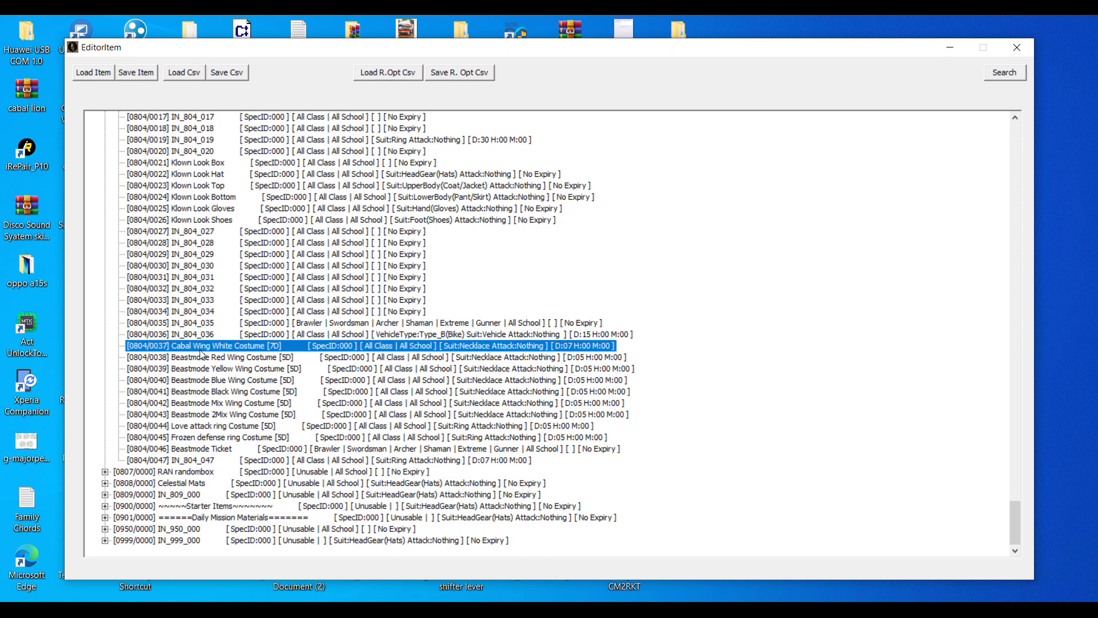
scroll(202, 353, "up", 9)
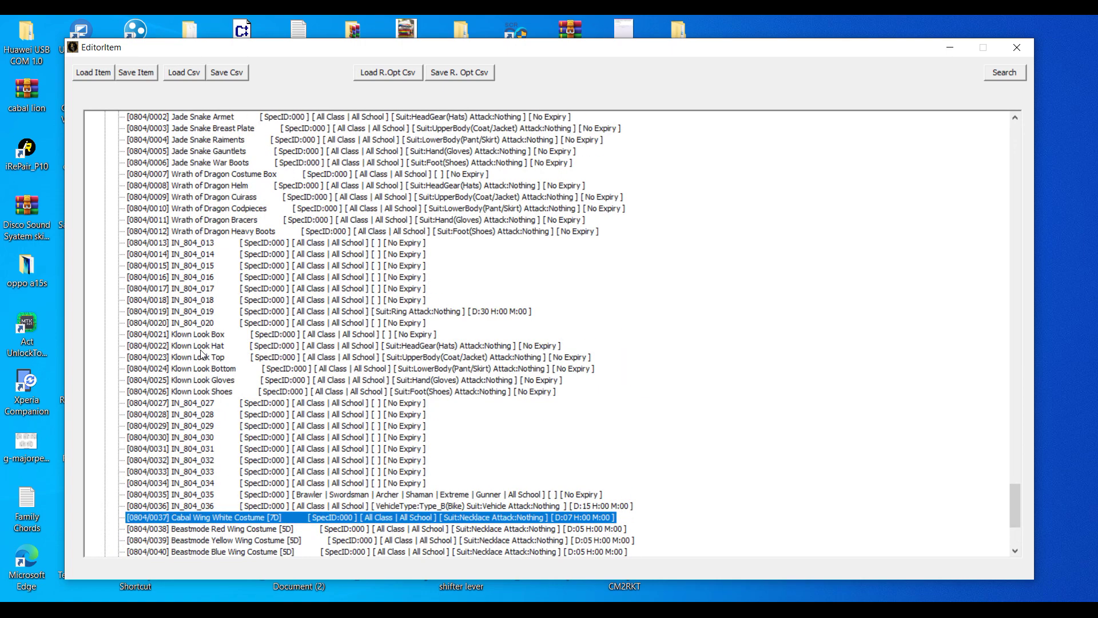
scroll(201, 354, "down", 5)
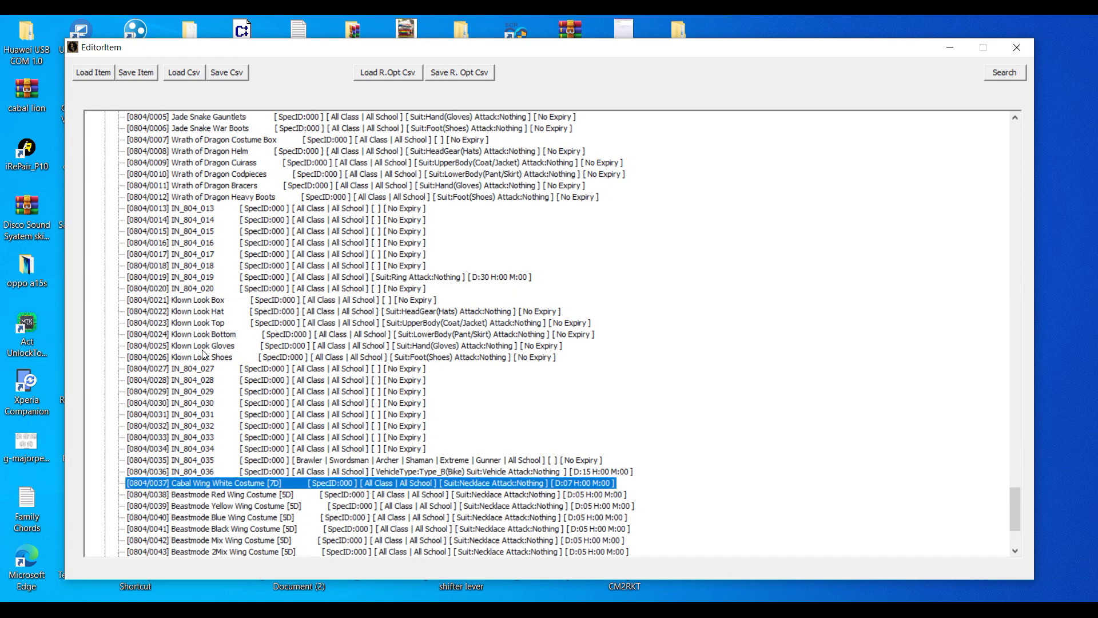
scroll(203, 354, "down", 3)
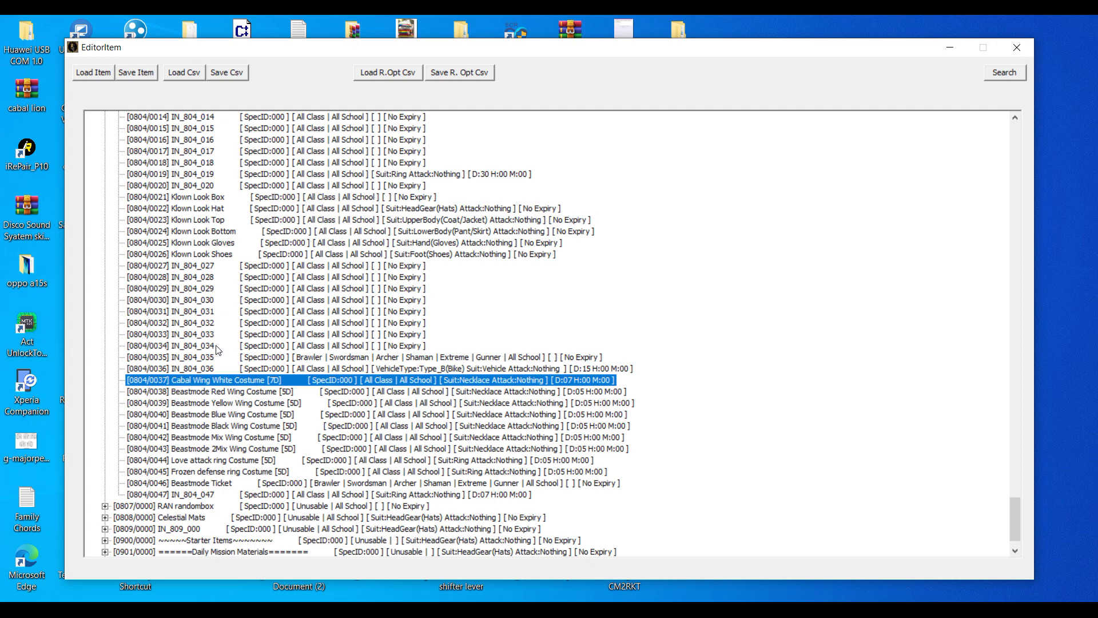
right_click(190, 379)
left_click(252, 475)
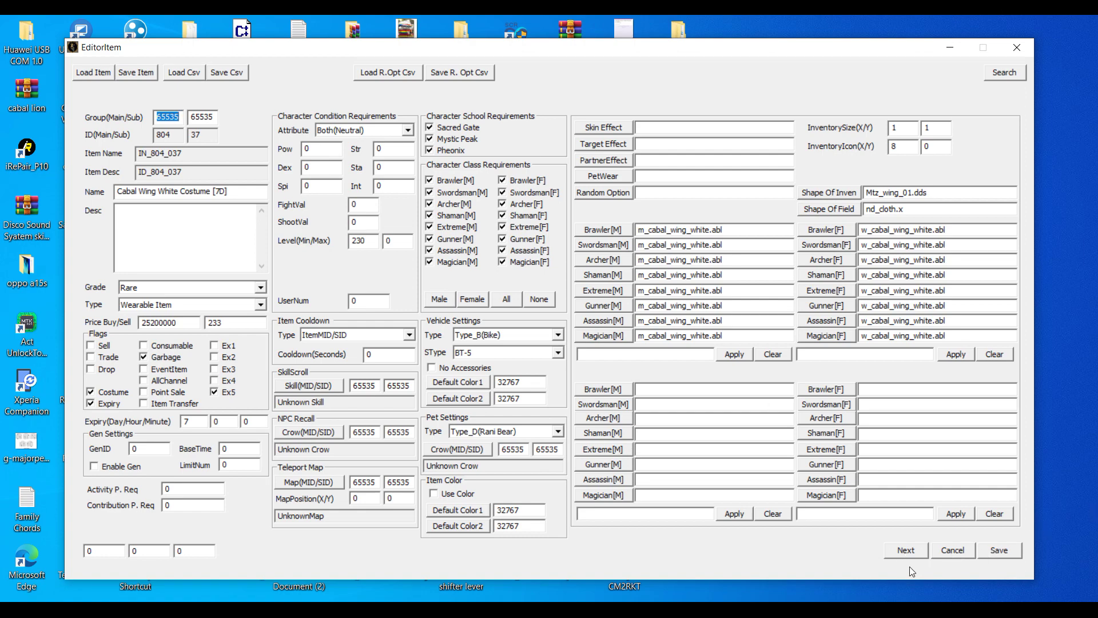
left_click(969, 554)
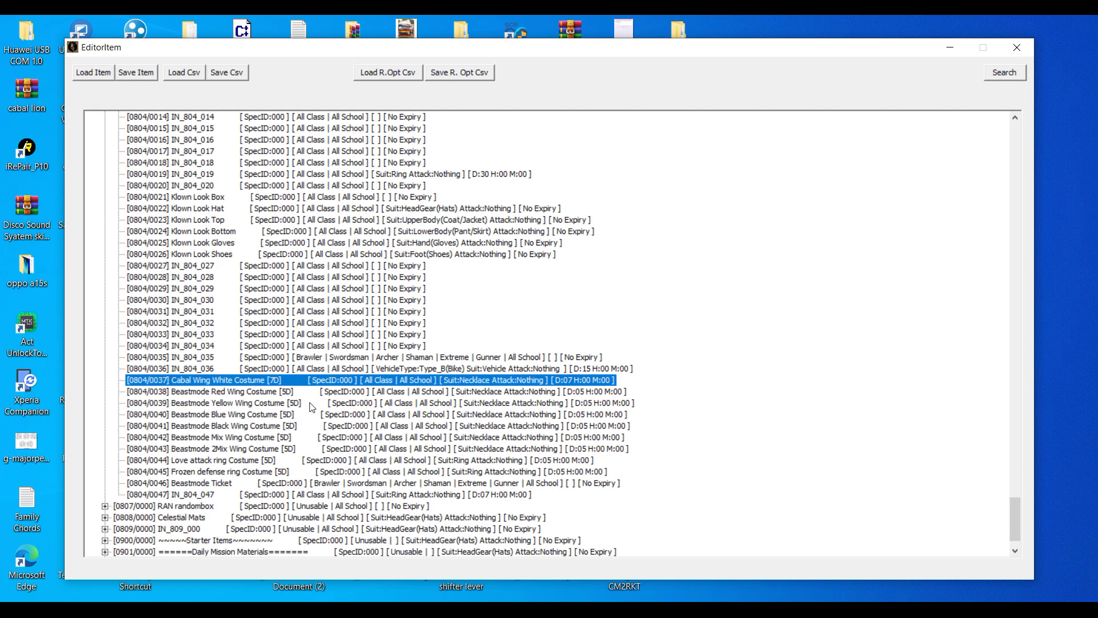
- Copy Cabal Wing White Costume [7D] and paste it as a new item in the 0804 group
right_click(223, 378)
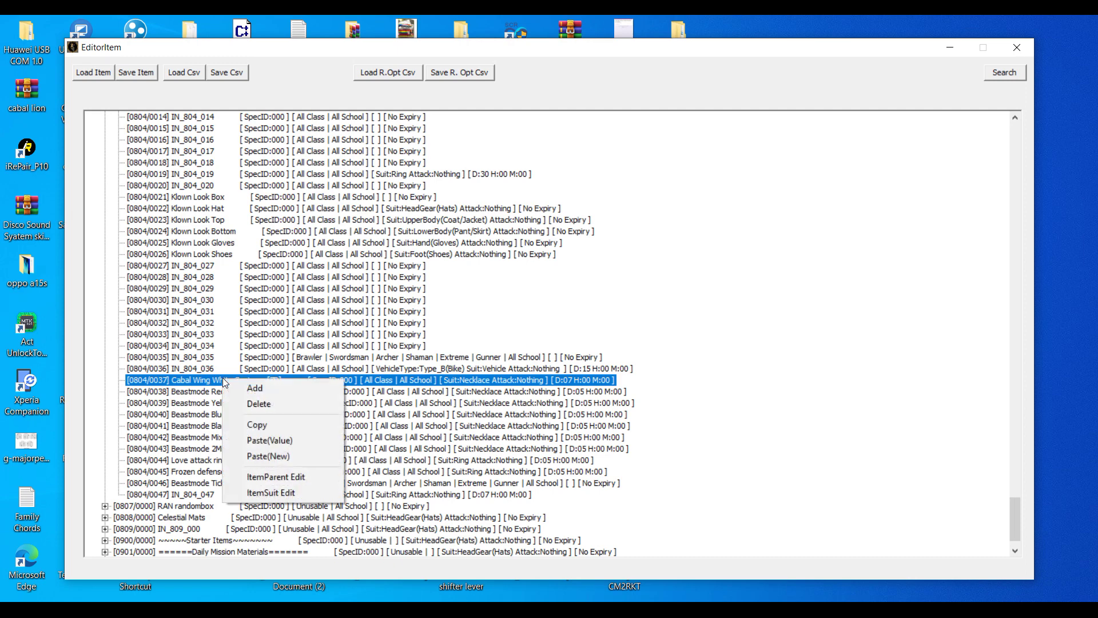
left_click(269, 425)
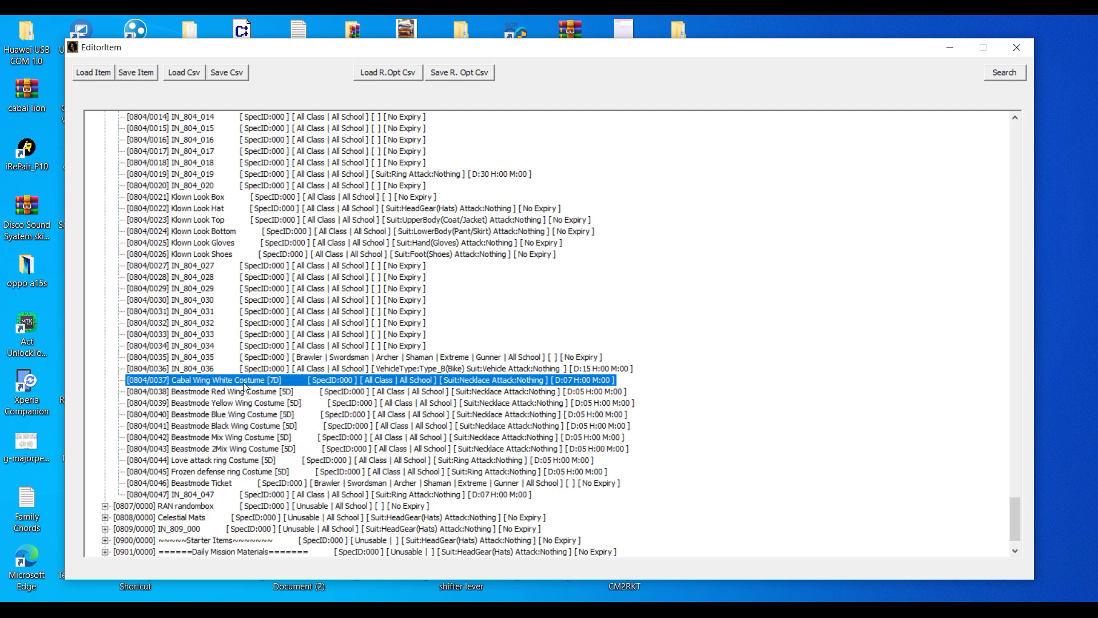
right_click(254, 379)
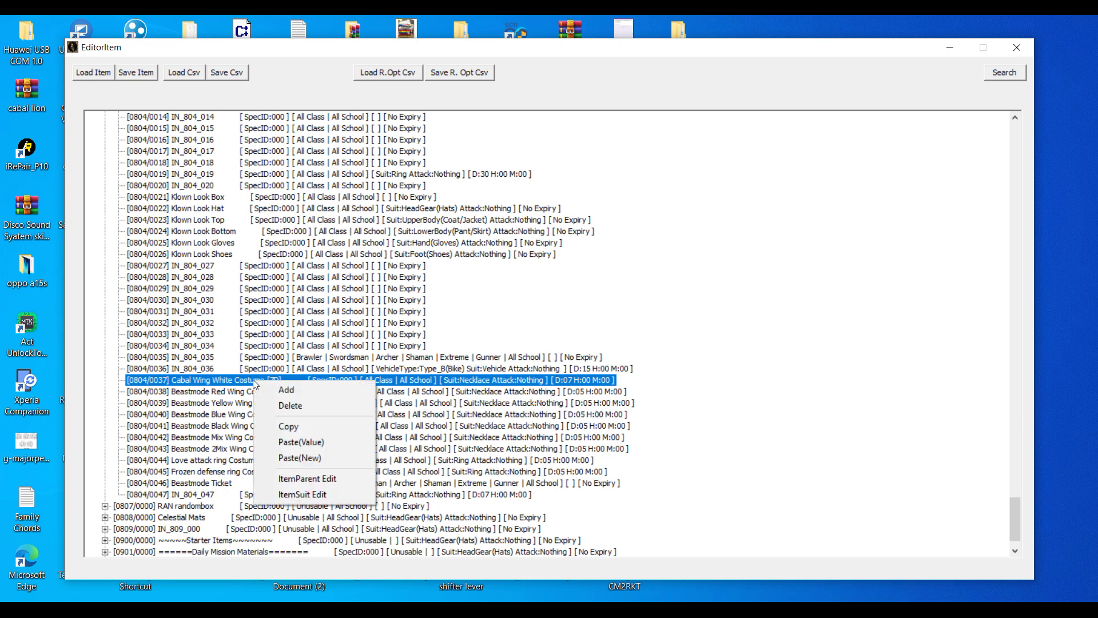
left_click(304, 459)
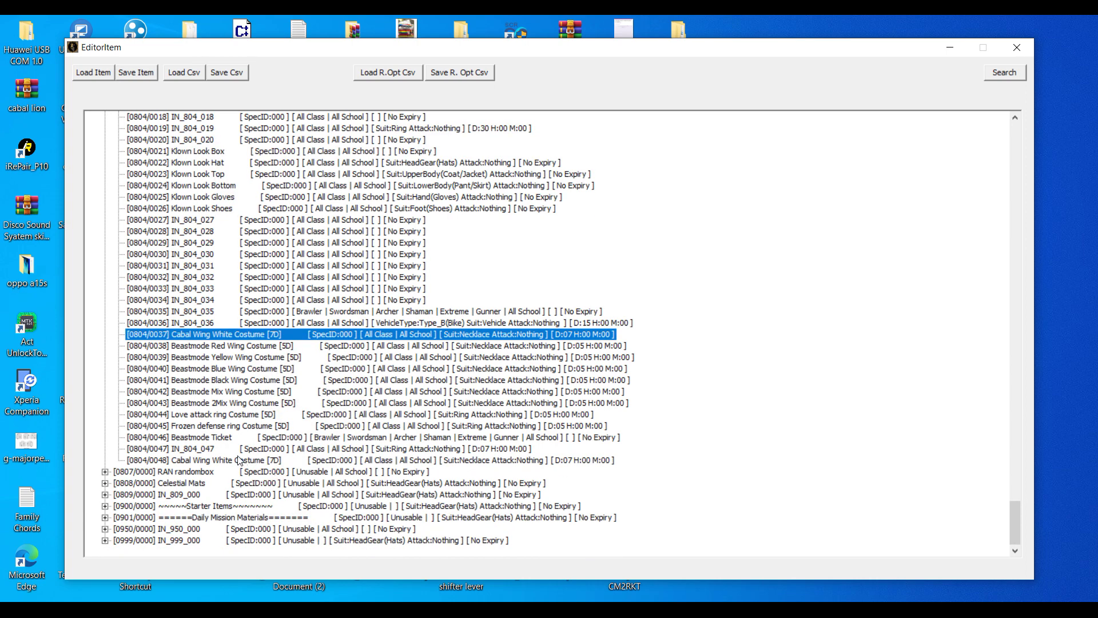
- Open the parent settings of the duplicated item 0804/0048 and set its Brawler[M] model to m_cabal_wing_black.abl
right_click(247, 461)
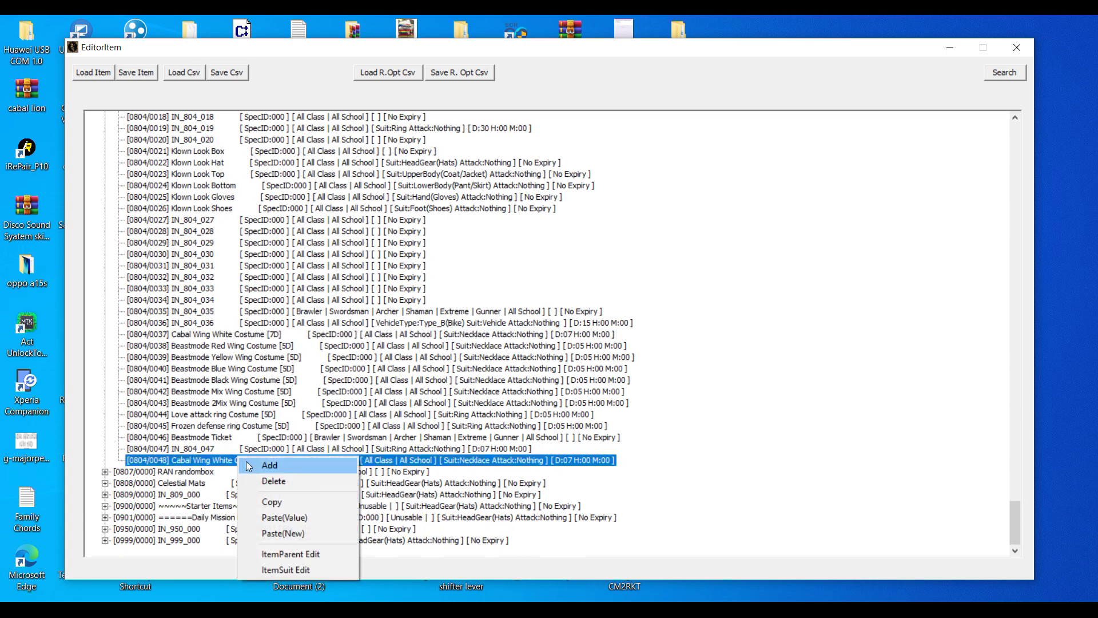
left_click(298, 554)
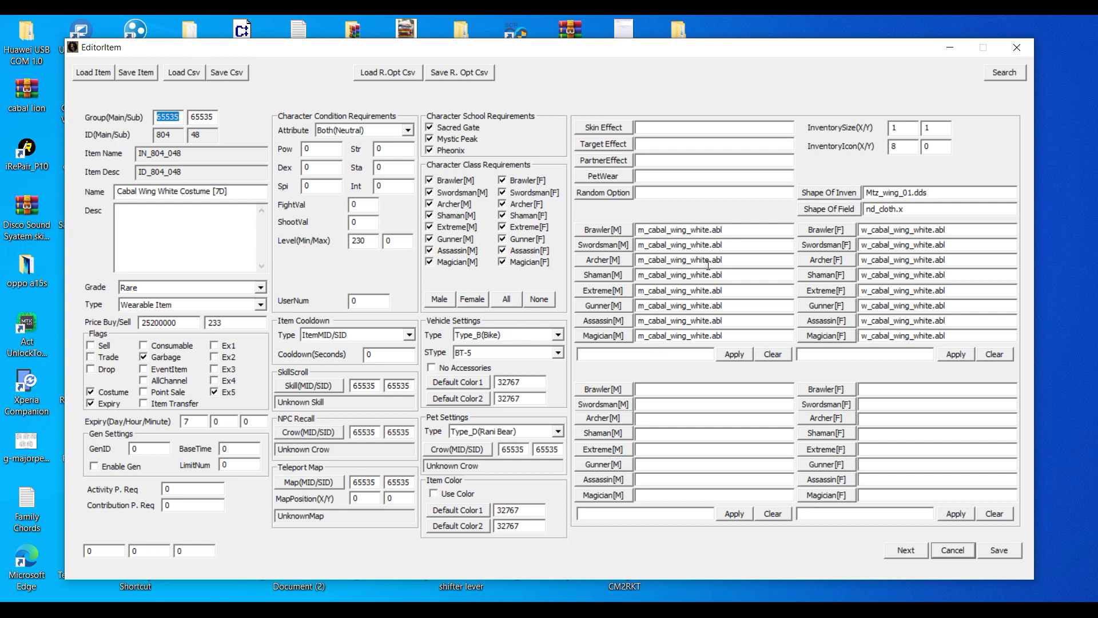
left_click(599, 228)
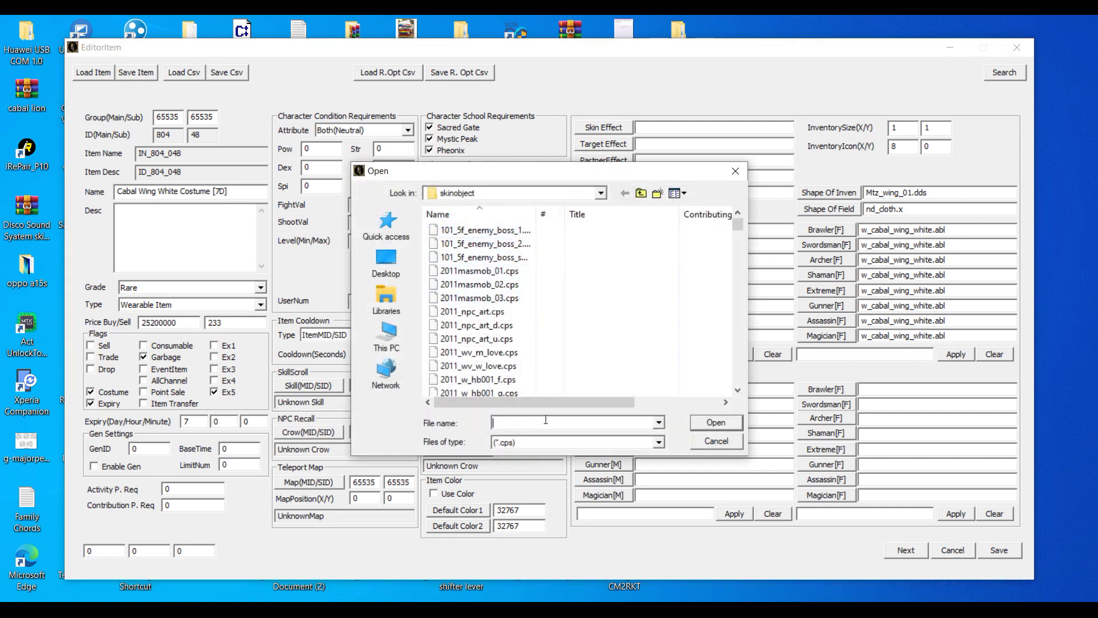
scroll(544, 420, "down", 5)
type("m")
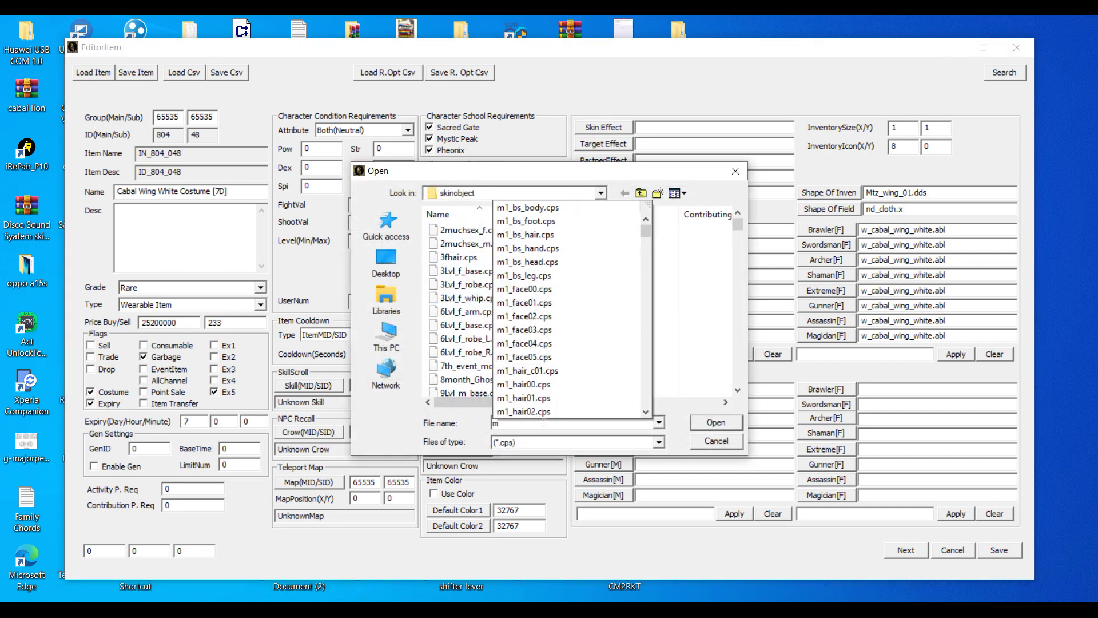
type("_caba")
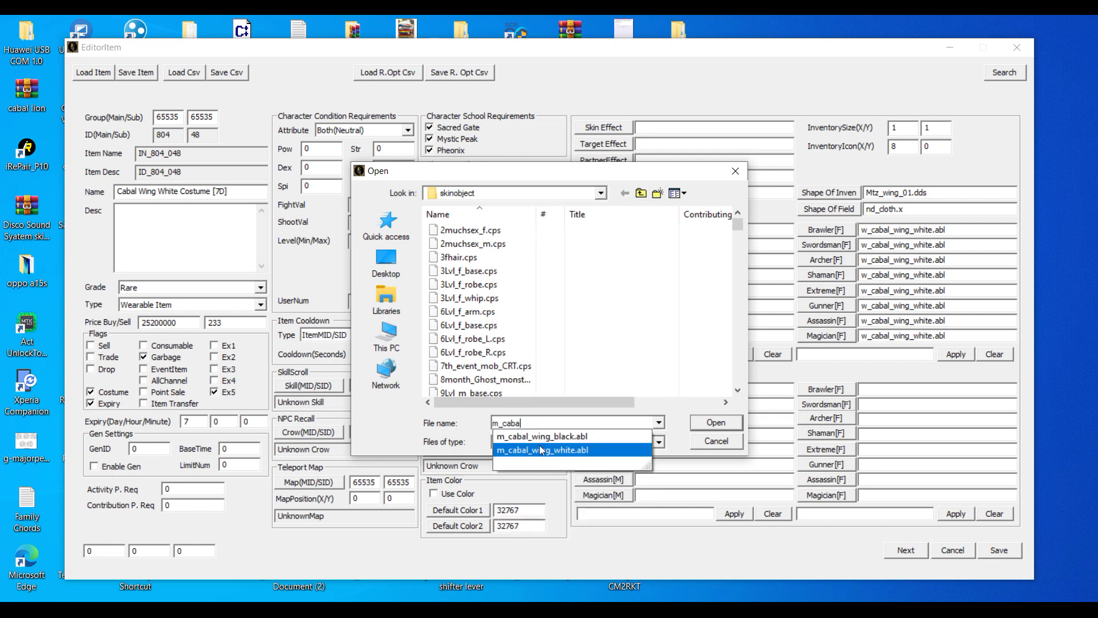
left_click(639, 437)
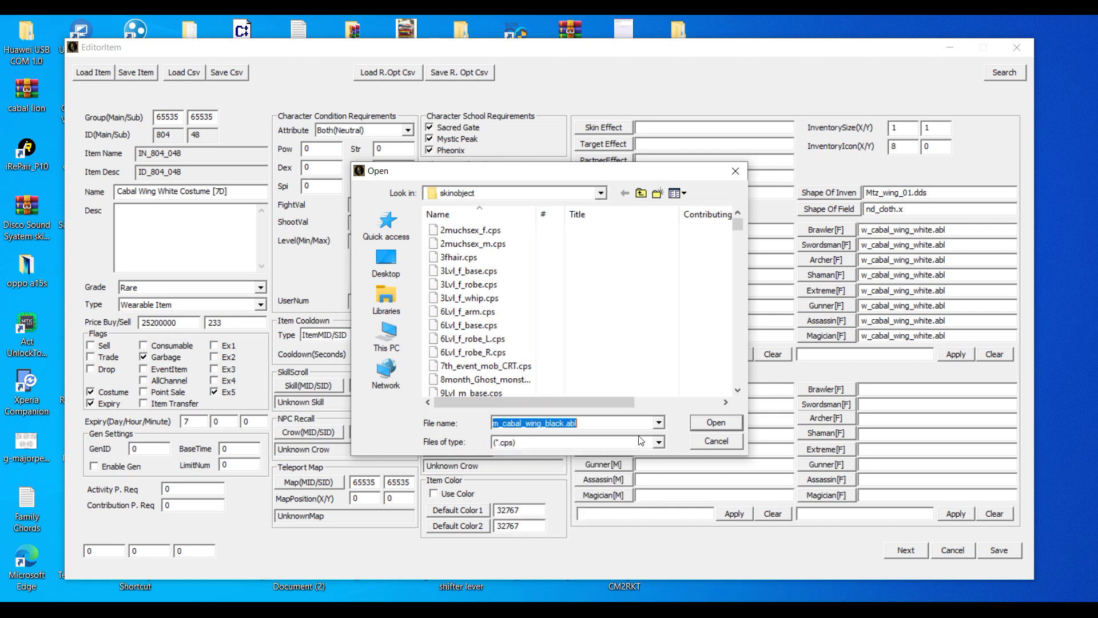
left_click(705, 426)
- Copy m_cabal_wing_black.abl from Brawler[M] over the Swordsman[M], Archer[M] and Shaman[M] models
left_click_drag(742, 228, 639, 222)
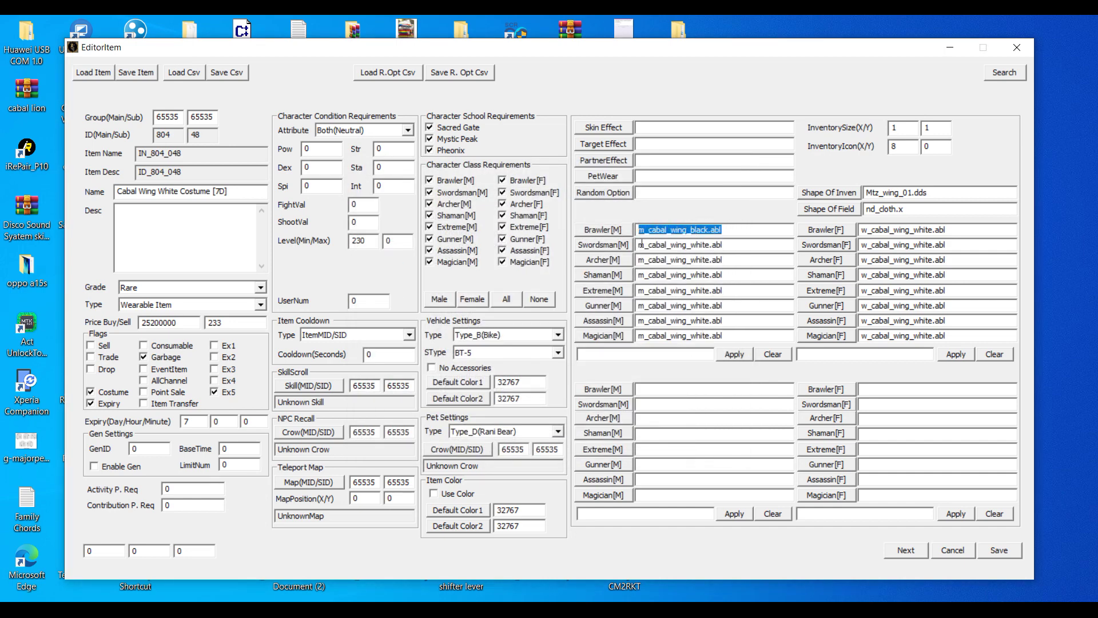
left_click_drag(723, 244, 634, 246)
key("ctrl+v")
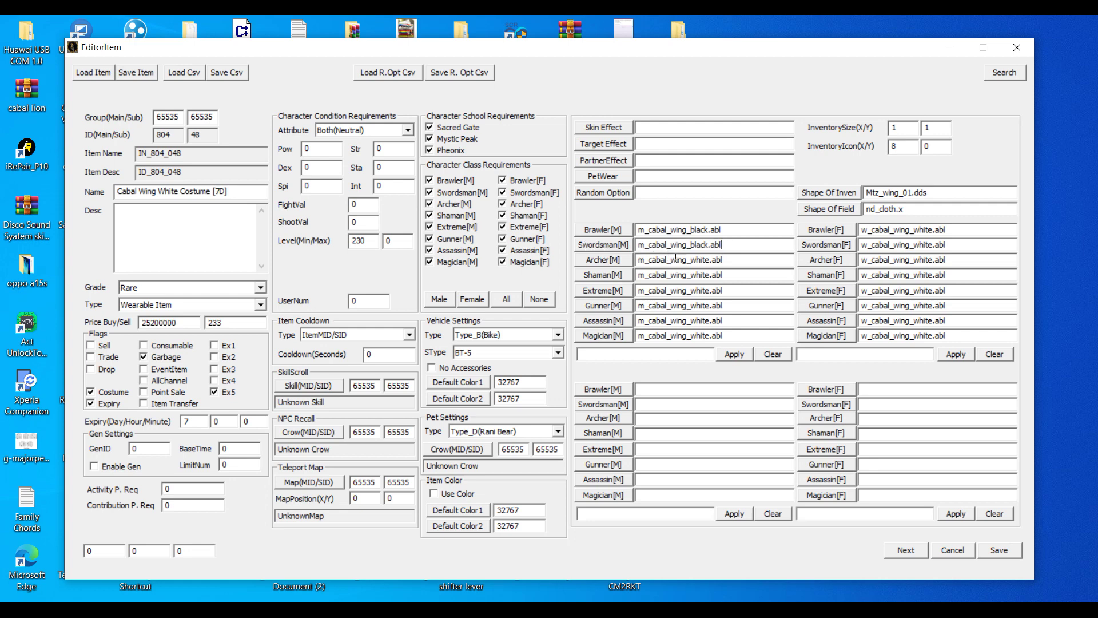
left_click_drag(731, 264, 599, 268)
key("ctrl+v")
left_click_drag(725, 275, 633, 277)
key("ctrl+v")
- Paste m_cabal_wing_black.abl over the Extreme[M], Gunner[M], Assassin[M] and Magician[M] models
left_click_drag(740, 287, 599, 295)
key("ctrl+v")
left_click_drag(730, 307, 636, 309)
key("ctrl+v")
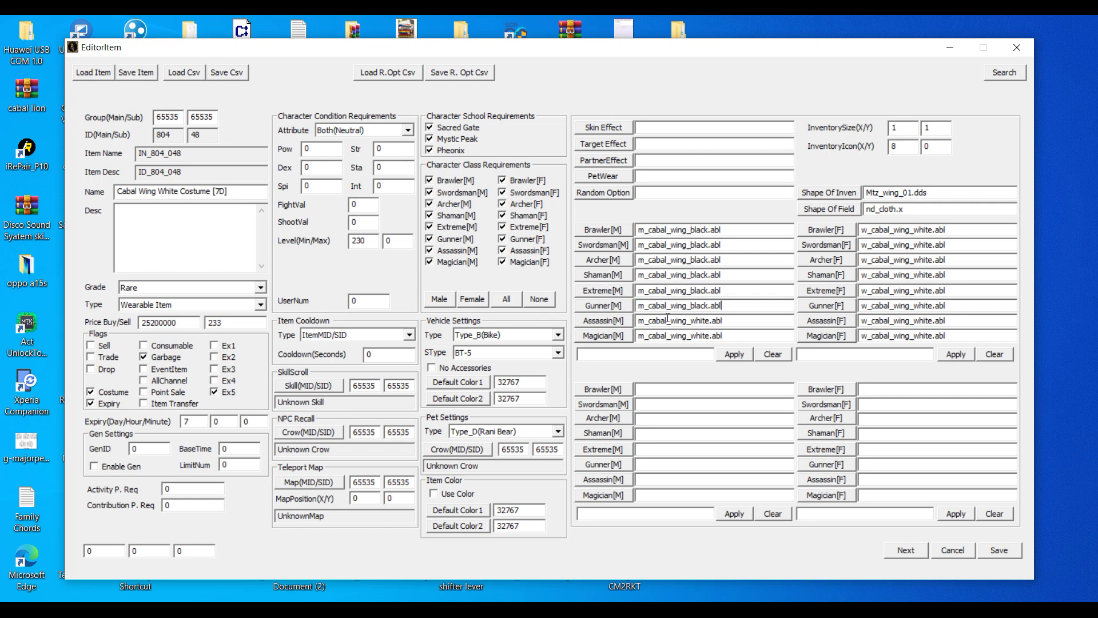
left_click_drag(719, 323, 621, 321)
key("ctrl+v")
left_click_drag(744, 338, 622, 338)
key("ctrl+v")
- Set the Brawler[F] model to w_cabal_wing_black.abl by reusing the male file name with its prefix changed to w
left_click_drag(963, 230, 799, 240)
key("ctrl+v")
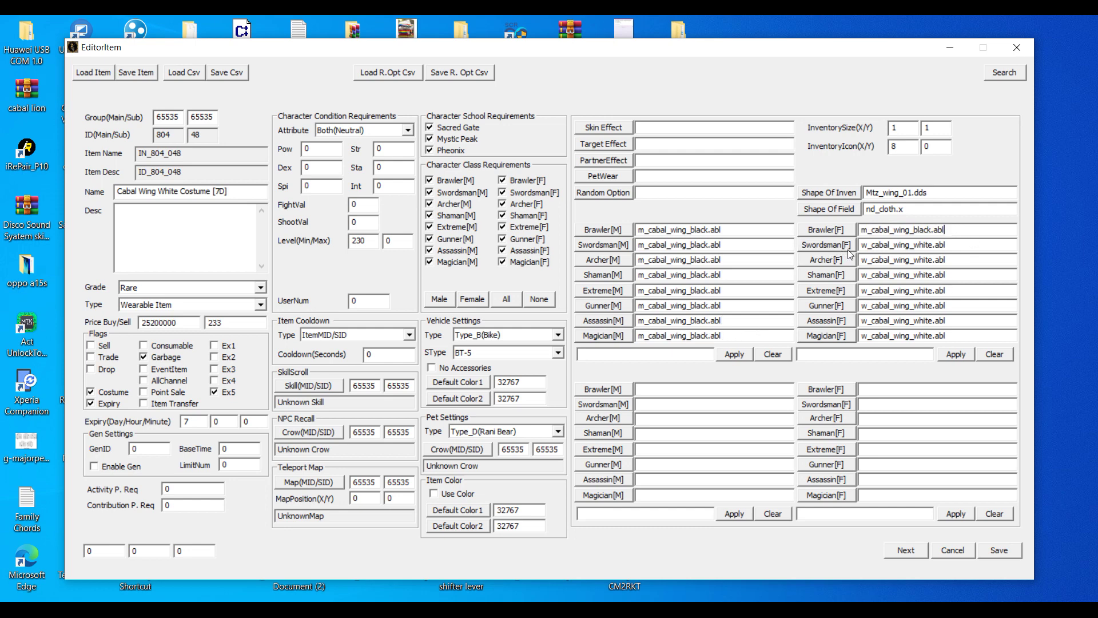
left_click(868, 231)
key("BackSpace")
type("w")
- Copy w_cabal_wing_black.abl from Brawler[F] over the Swordsman[F], Archer[F] and Shaman[F] models
left_click_drag(948, 228, 823, 245)
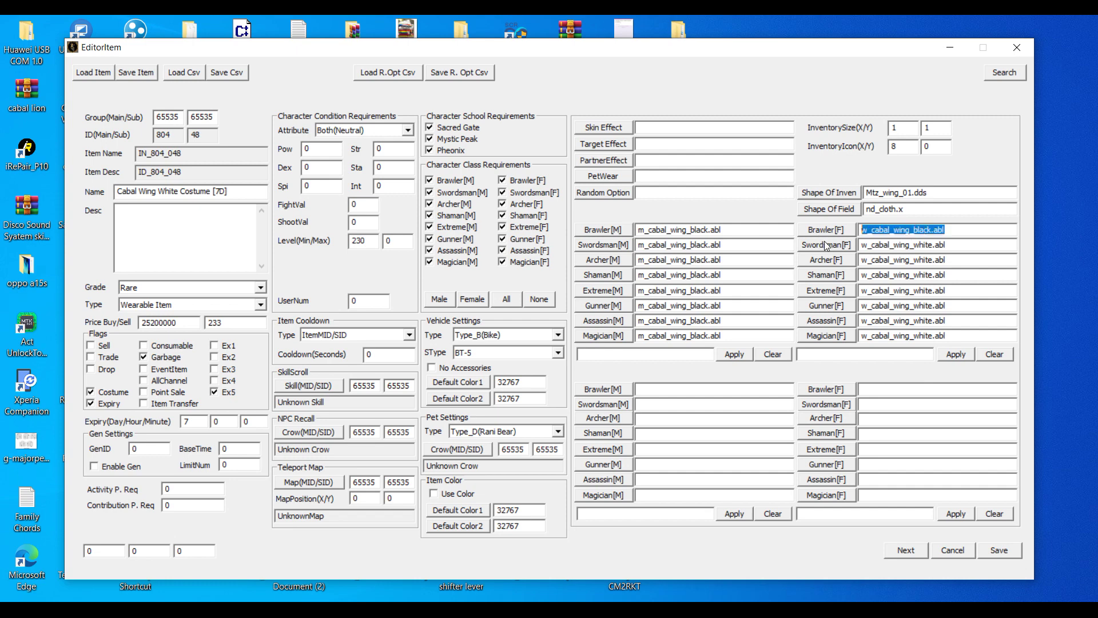
key("ctrl+c")
key("Tab")
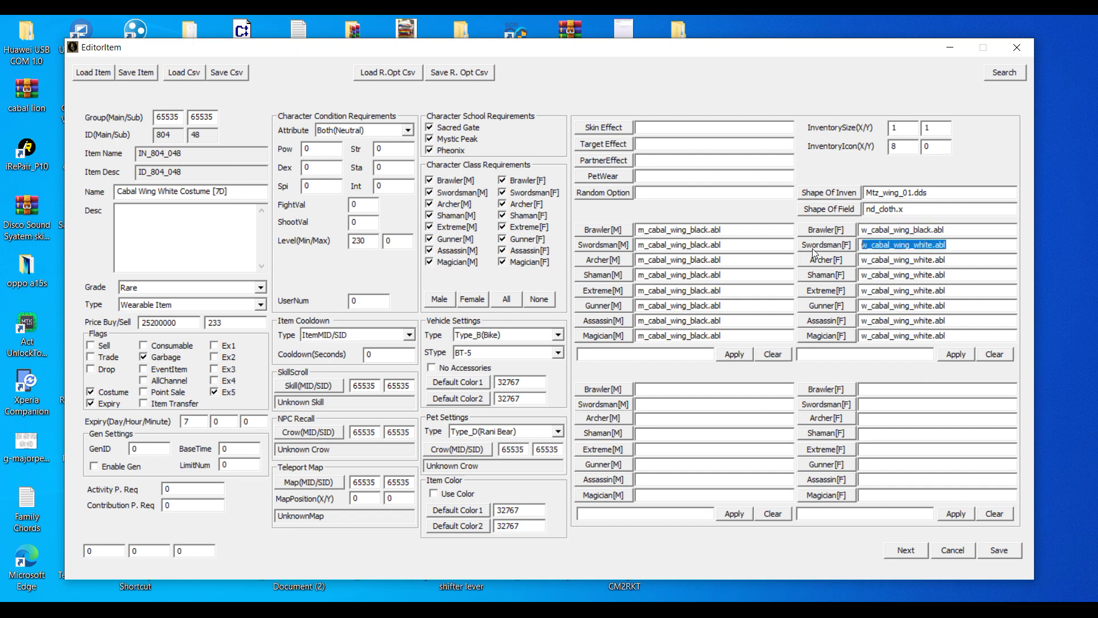
key("ctrl+v")
key("Tab")
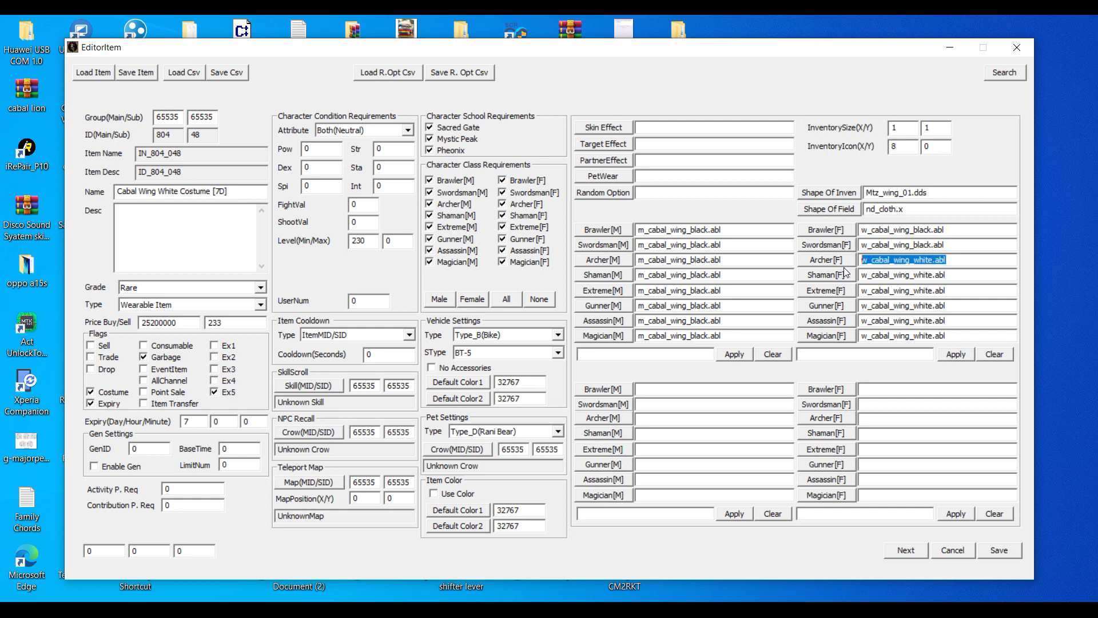
key("ctrl+v")
key("Tab")
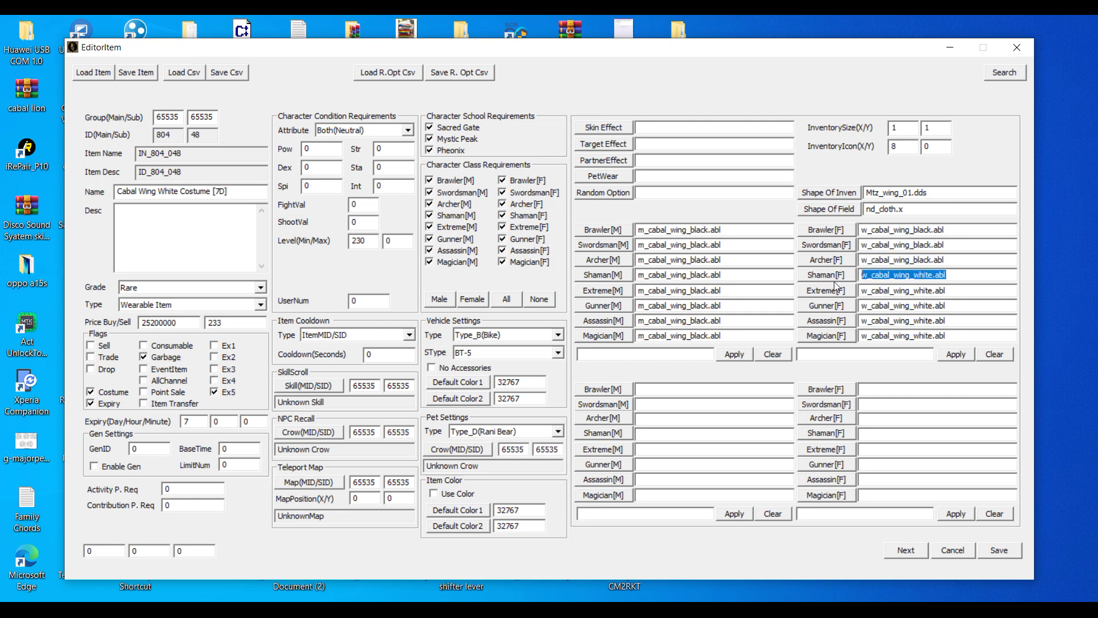
key("ctrl+v")
- Paste w_cabal_wing_black.abl over the Extreme[F], Gunner[F], Assassin[F] and Magician[F] models
left_click_drag(946, 294, 842, 297)
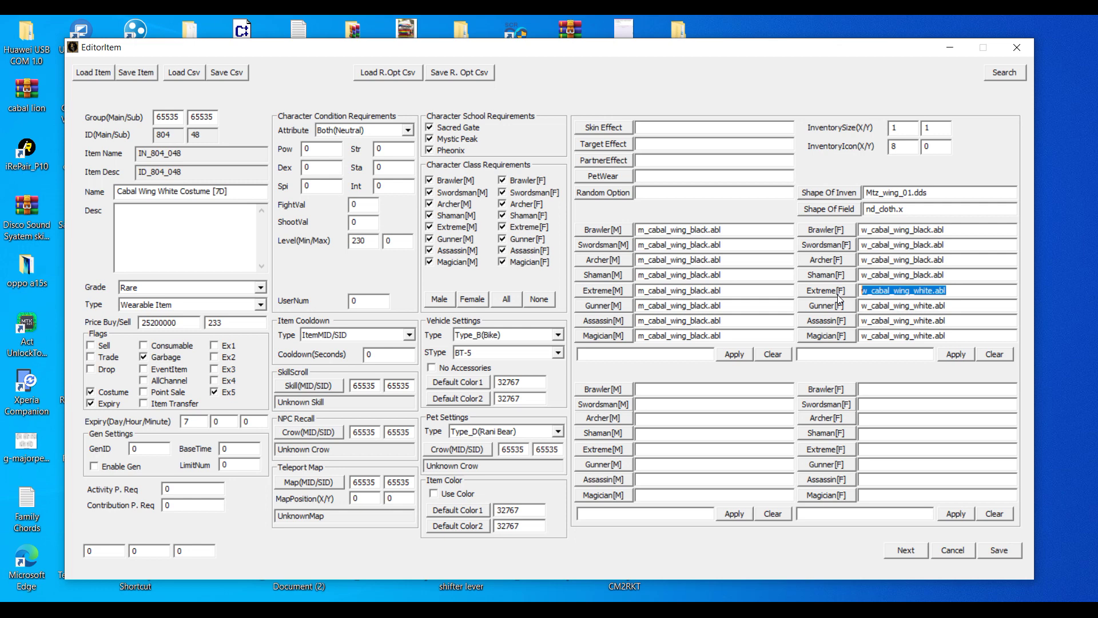
key("ctrl+v")
left_click_drag(951, 306, 835, 307)
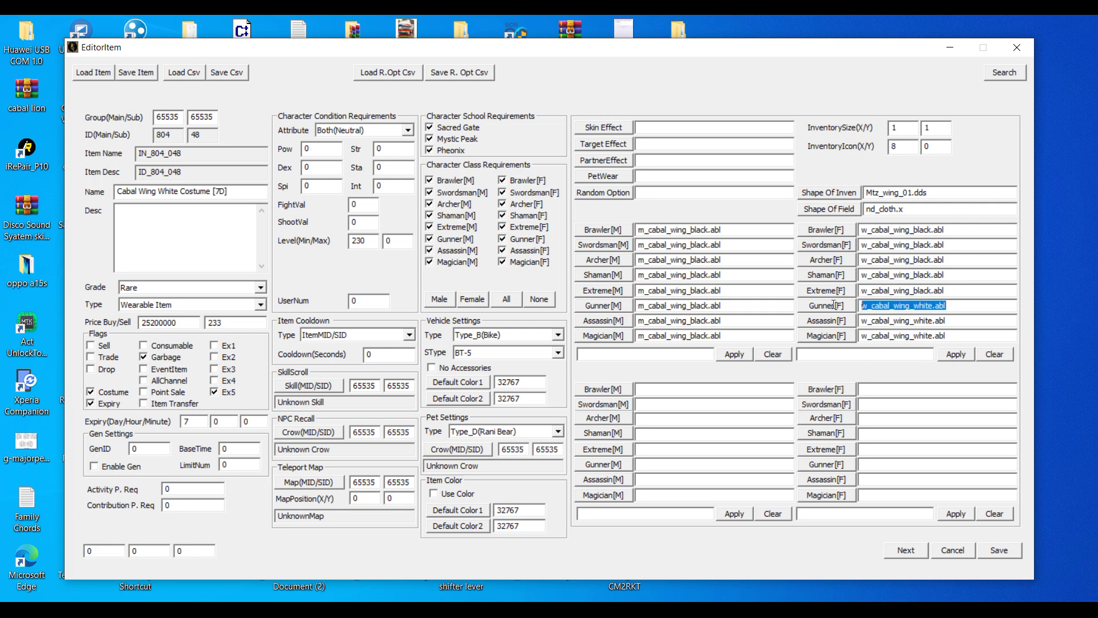
key("ctrl+v")
left_click_drag(951, 320, 836, 321)
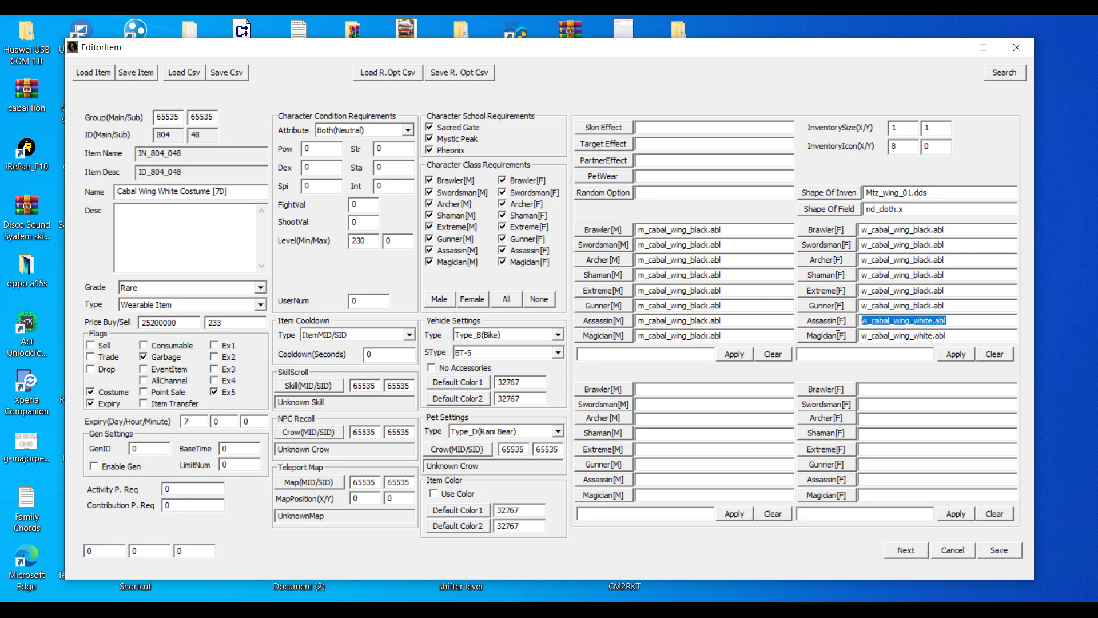
key("ctrl+v")
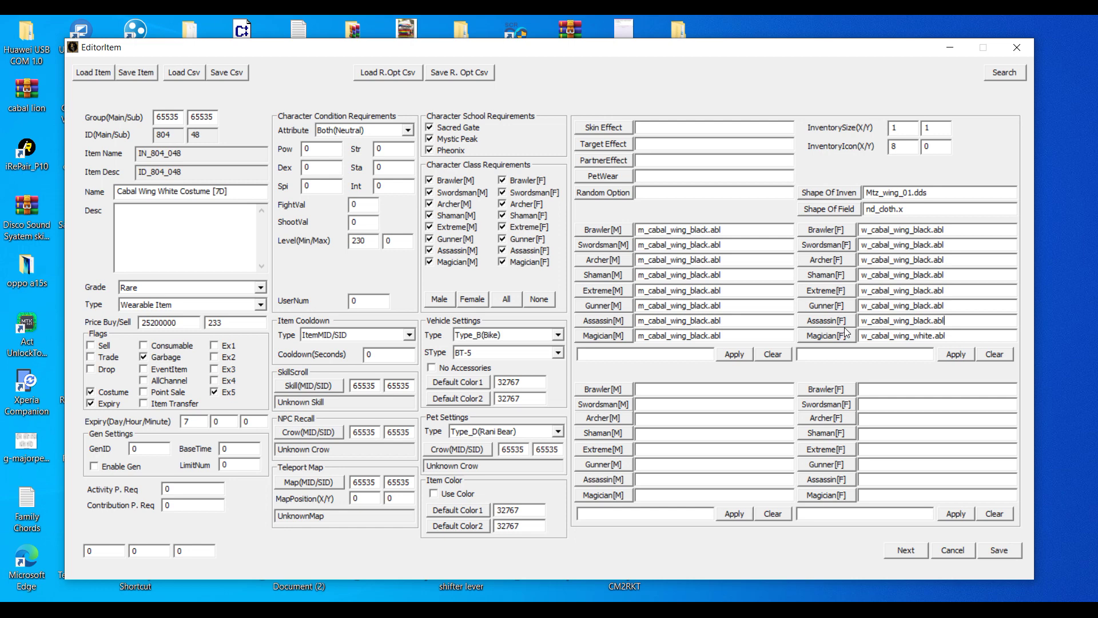
left_click_drag(954, 336, 852, 338)
key("ctrl+v")
- Save the edited black wing item and overwrite item.isf in the glogic folder
left_click(998, 550)
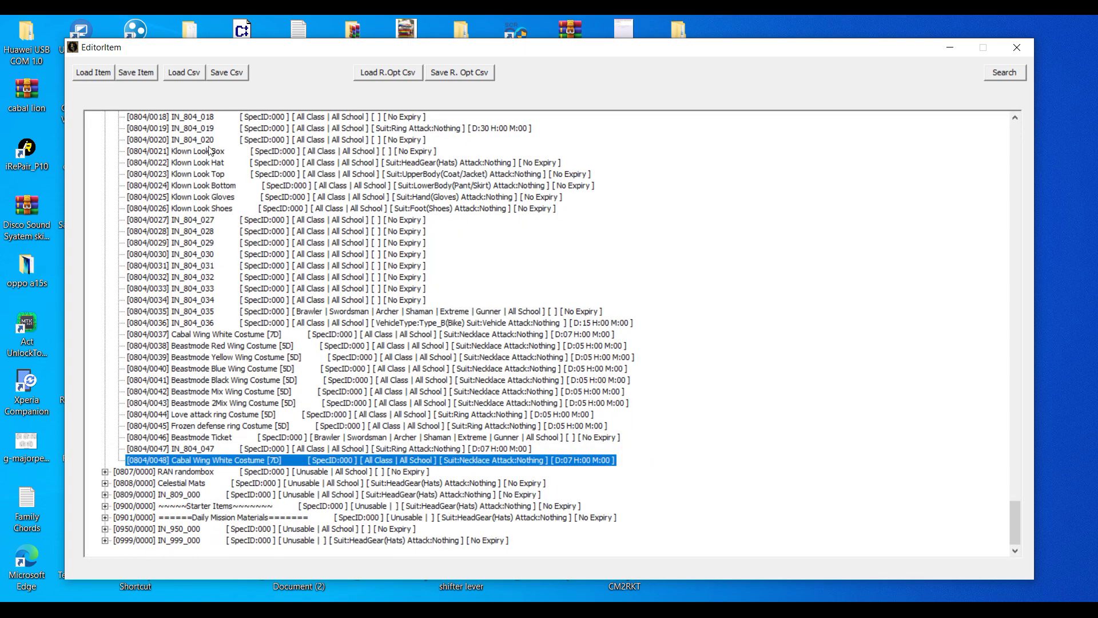
left_click(144, 75)
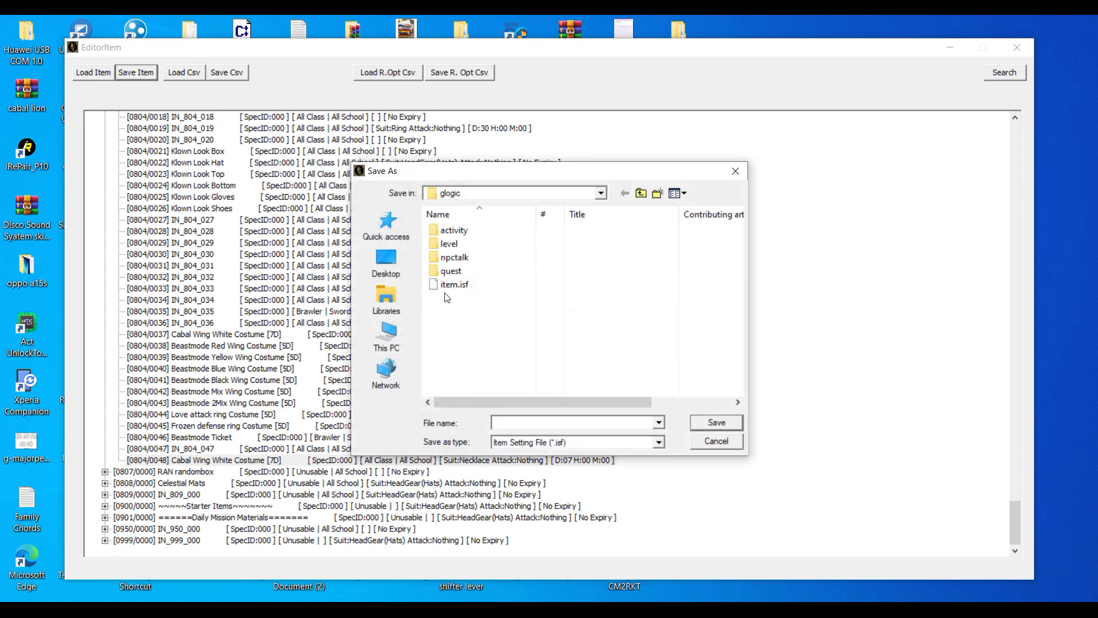
double_click(452, 285)
left_click(591, 320)
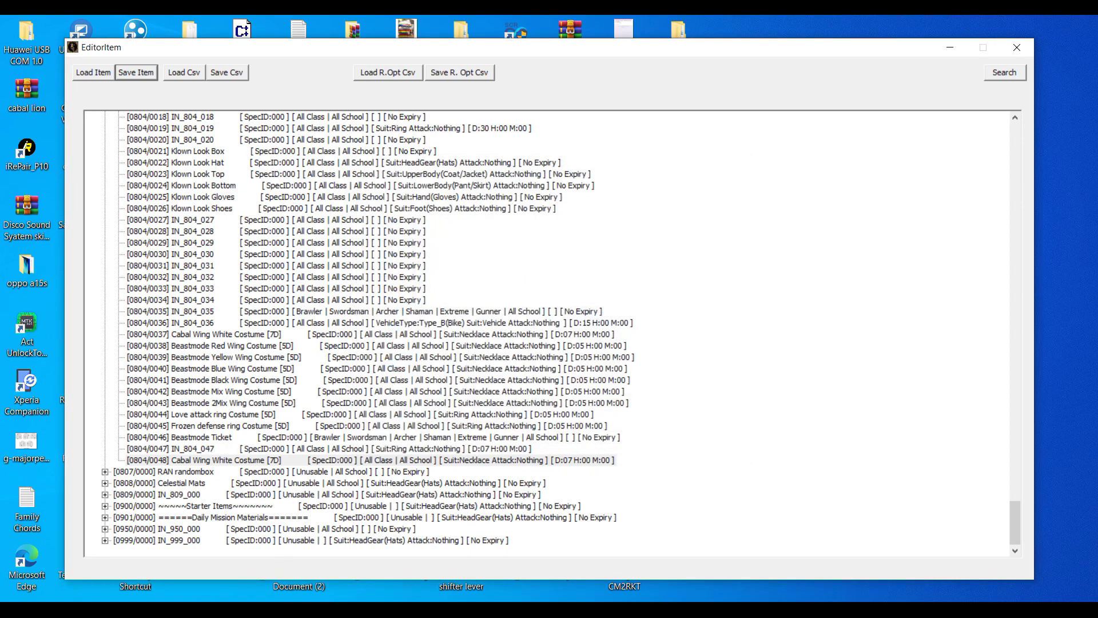
- Switch to the Ran Online folder, launch EditorText, and browse to the charset files in data\glogic
key("alt+Tab")
scroll(181, 378, "down", 5)
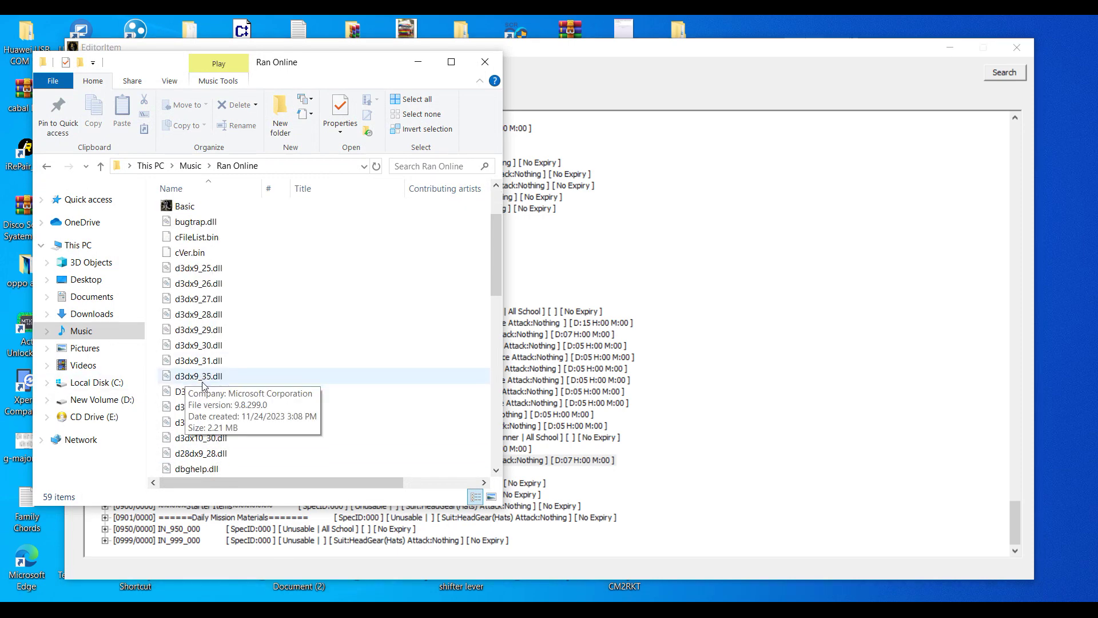
double_click(200, 406)
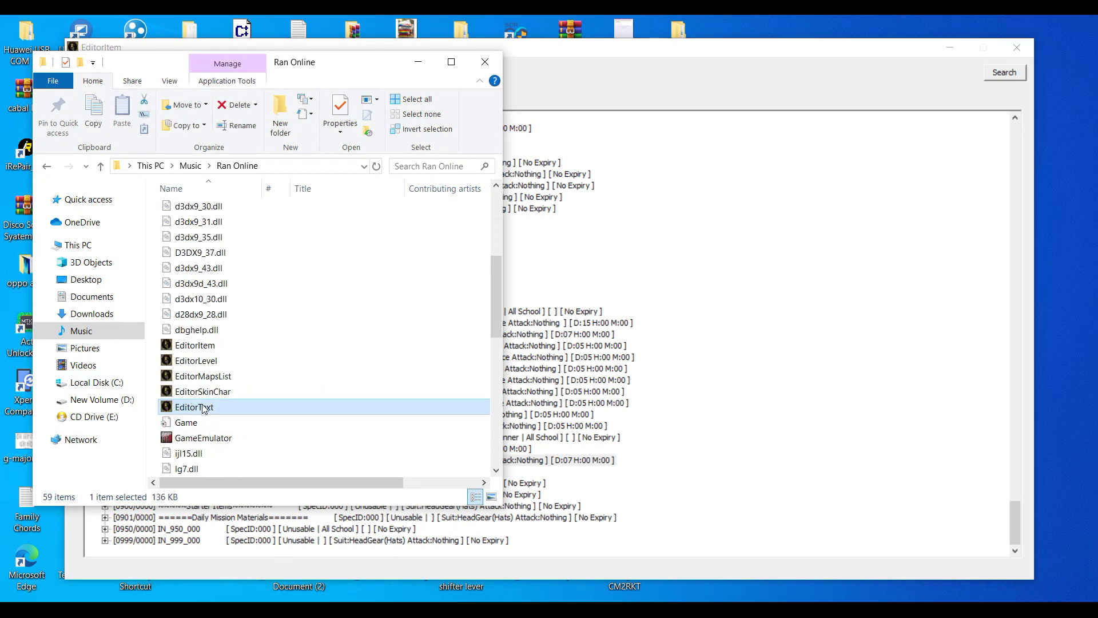
scroll(200, 277, "up", 5)
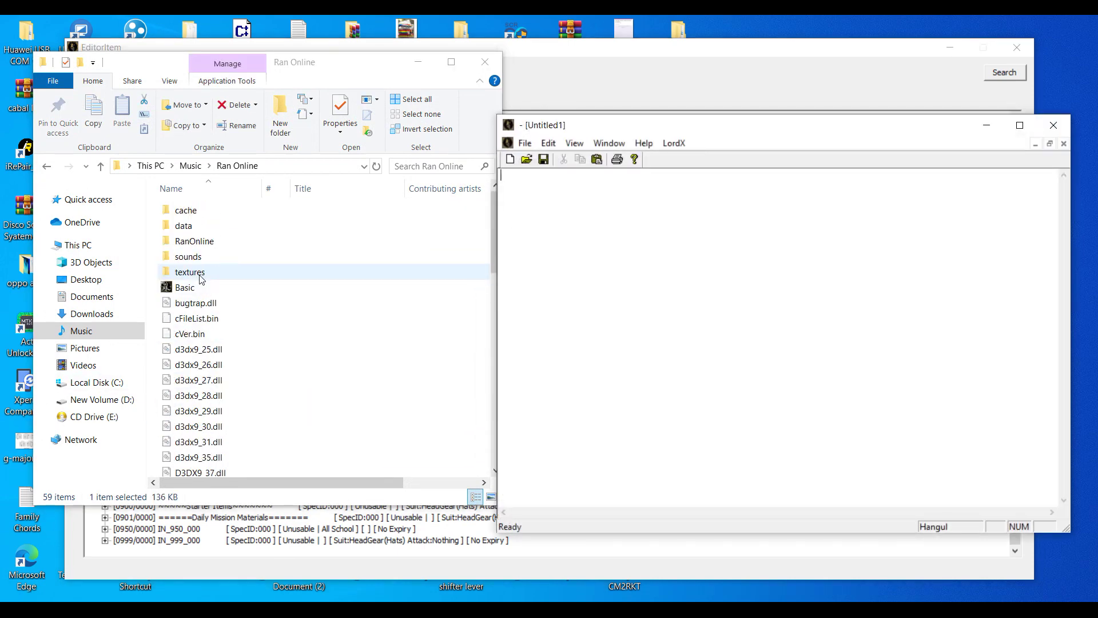
double_click(191, 225)
double_click(210, 274)
scroll(240, 367, "down", 12)
scroll(245, 367, "up", 4)
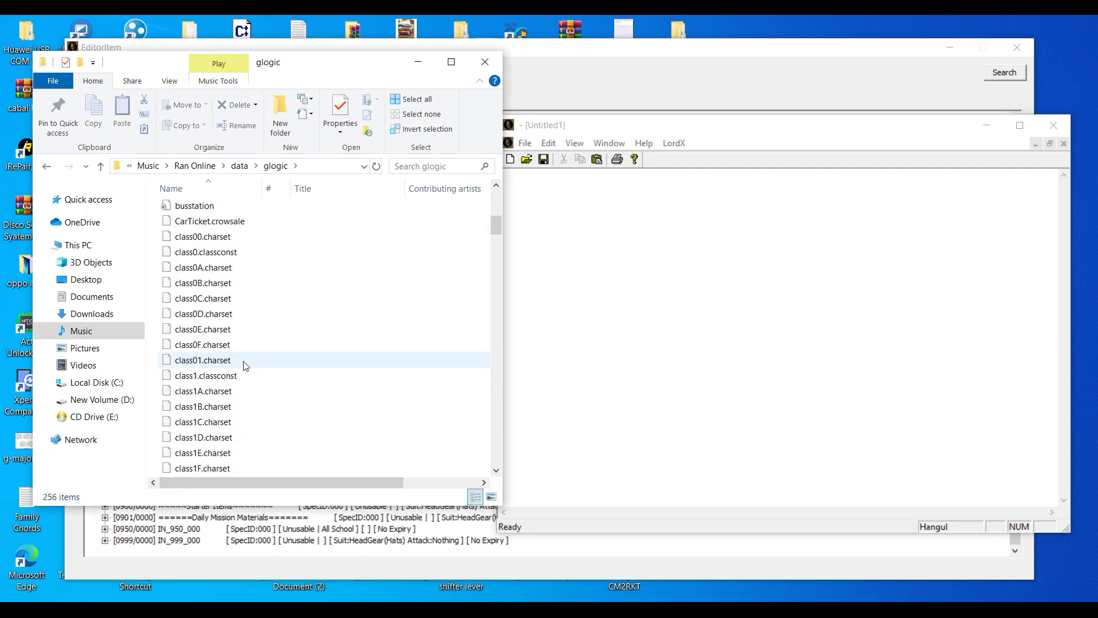
- Load class00.charset into EditorText and review the inventory entries at its end
left_click_drag(246, 236, 695, 293)
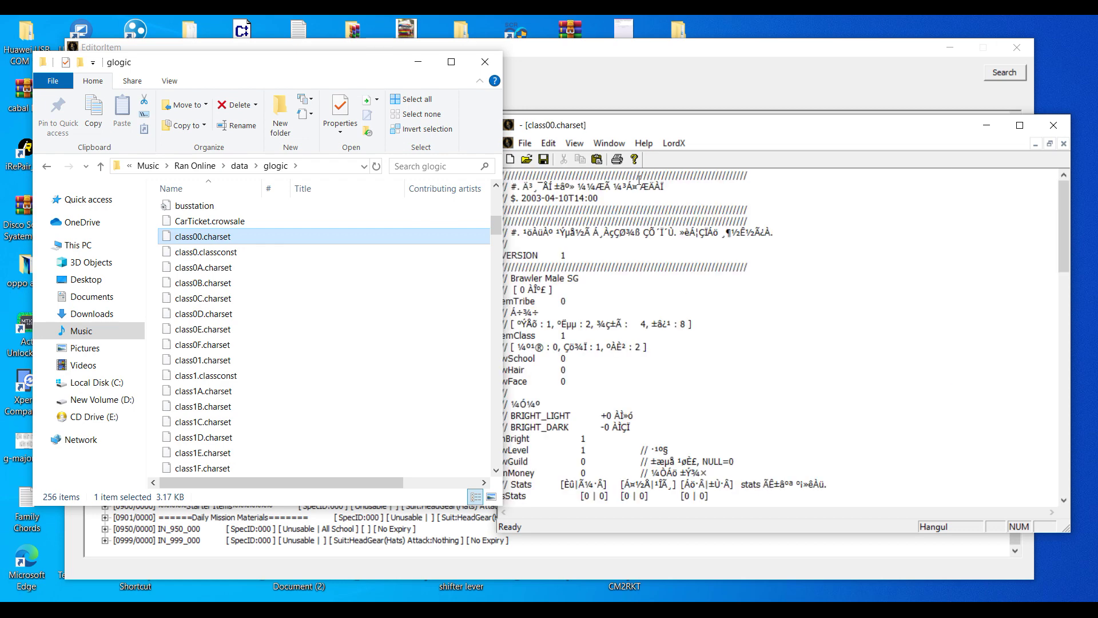
scroll(684, 404, "down", 20)
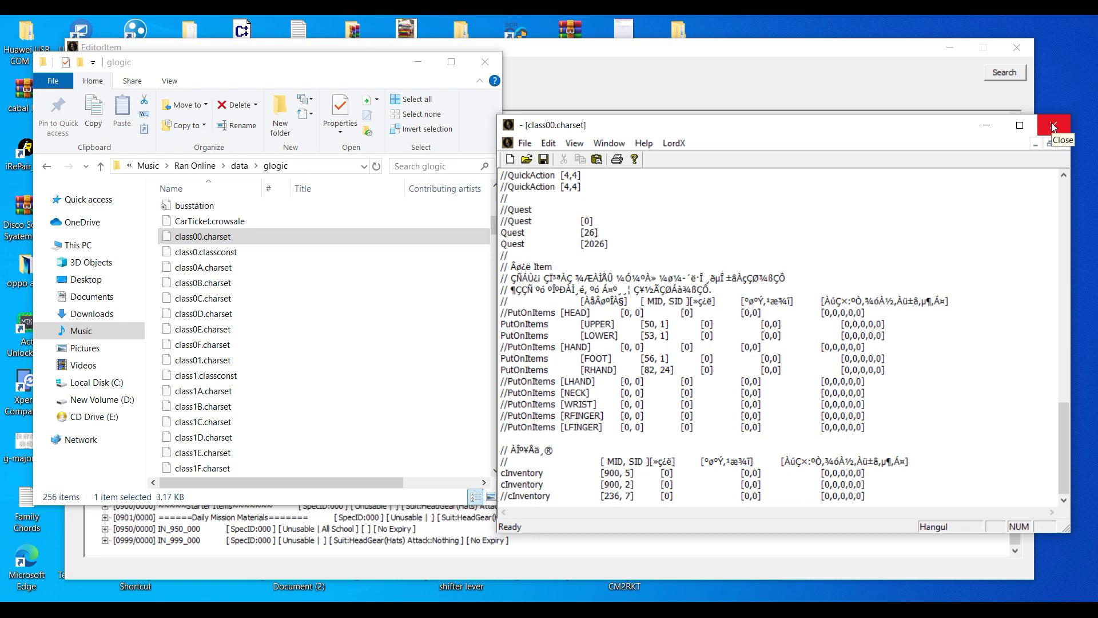
scroll(213, 381, "down", 1)
- Load class04.charset into EditorText and go to the cInventory lines at its end
scroll(213, 382, "down", 5)
left_click(210, 361)
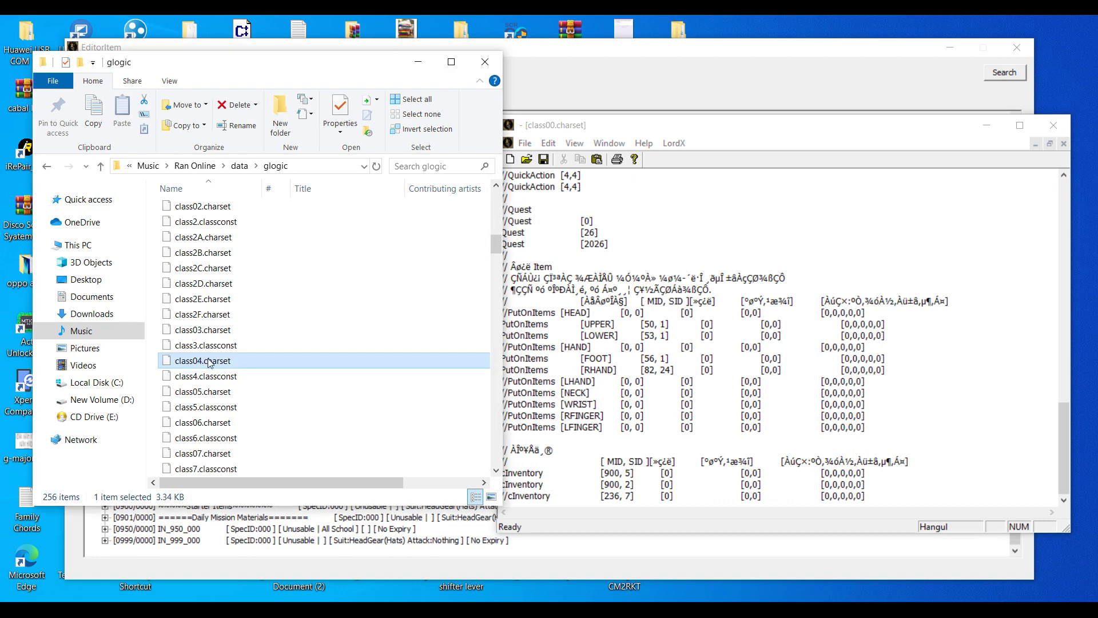
double_click(210, 363)
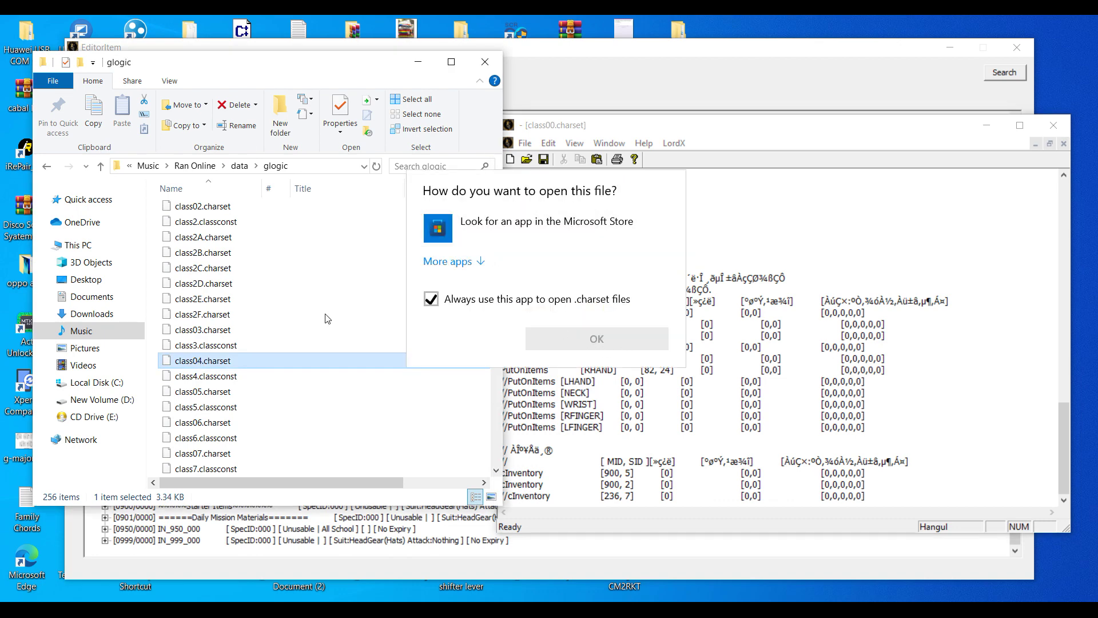
left_click(725, 137)
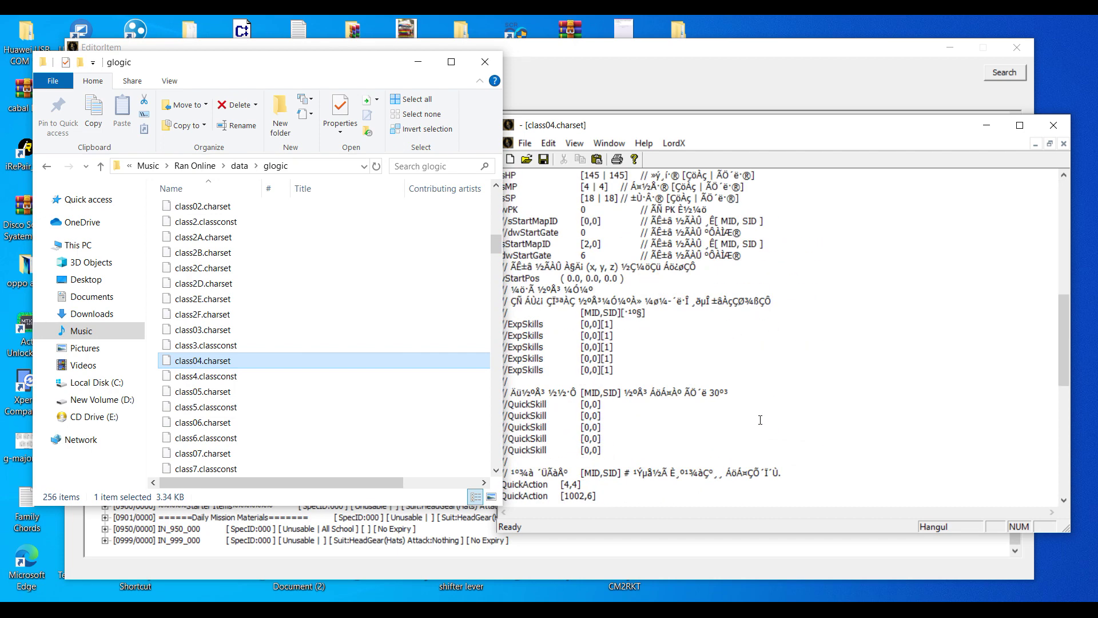
scroll(760, 419, "down", 10)
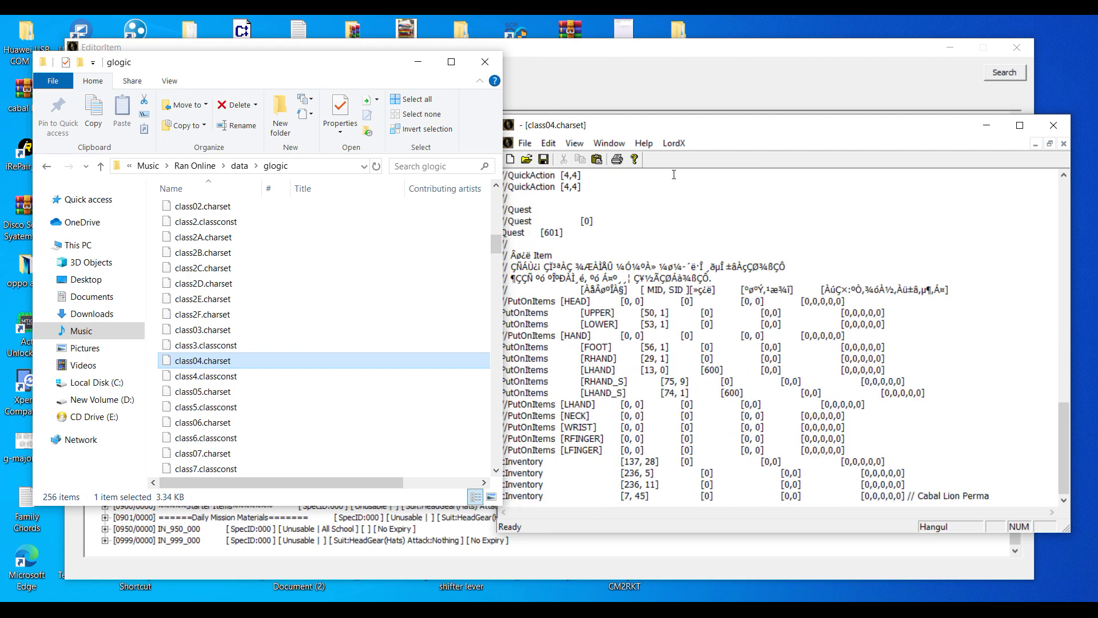
left_click(749, 132)
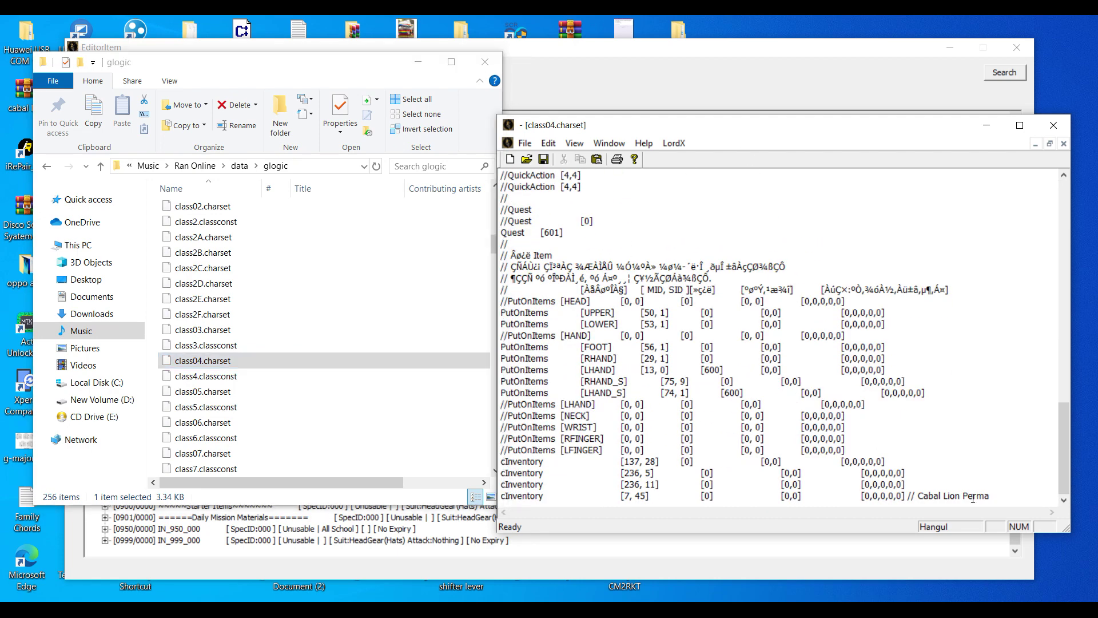
- Add two copies of the "Cabal Lion Perma" cInventory line at the end of class04.charset
left_click_drag(980, 496, 495, 505)
key("ctrl+c")
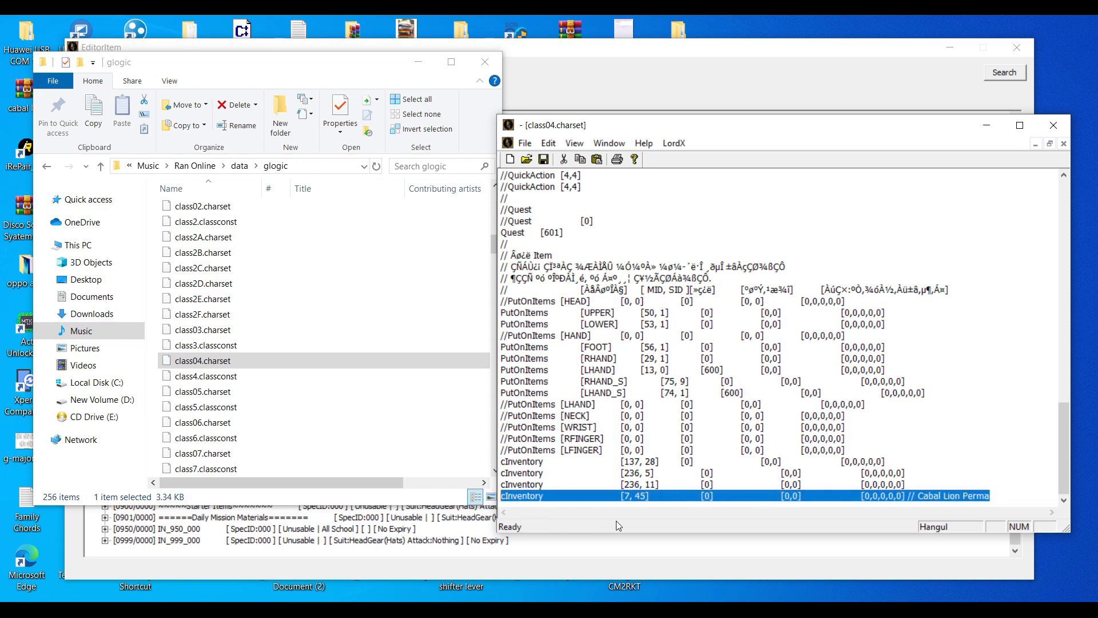
left_click(989, 497)
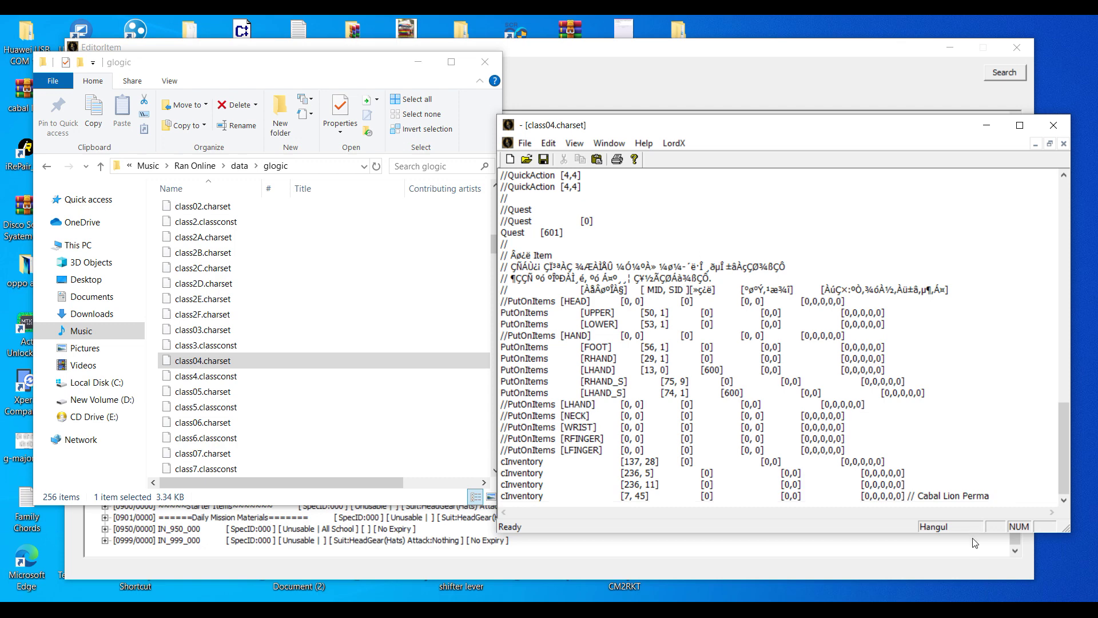
key("Return")
key("ctrl+v")
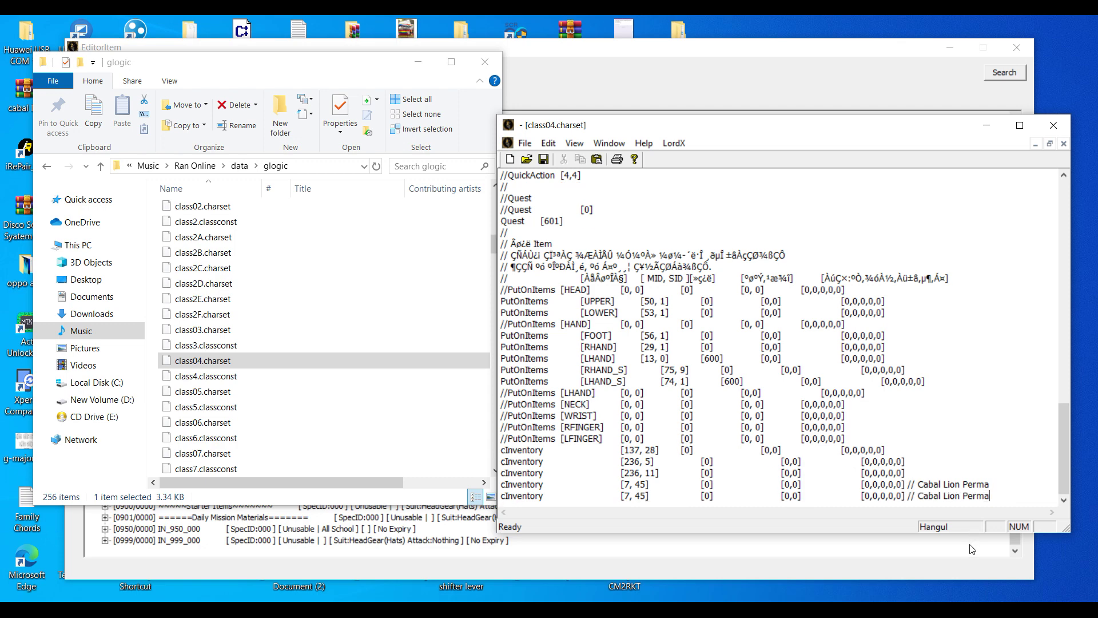
key("Return")
key("ctrl+v")
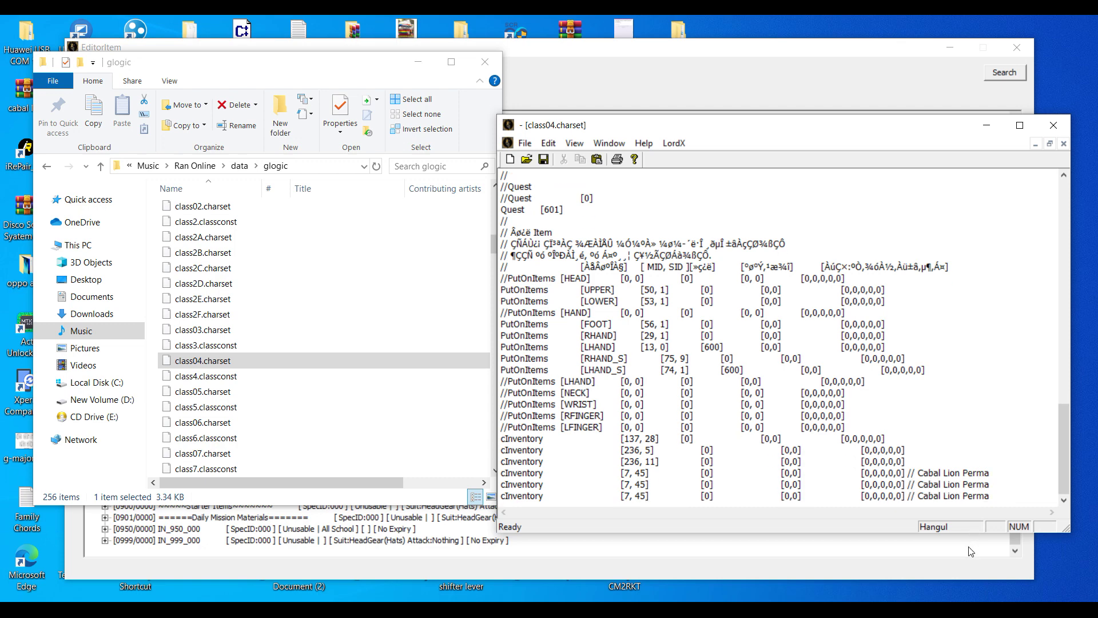
- Copy the name "Cabal Wing White Costume [7D]" from item 804/37 and paste it over the comment of the first duplicated cInventory line
left_click(434, 564)
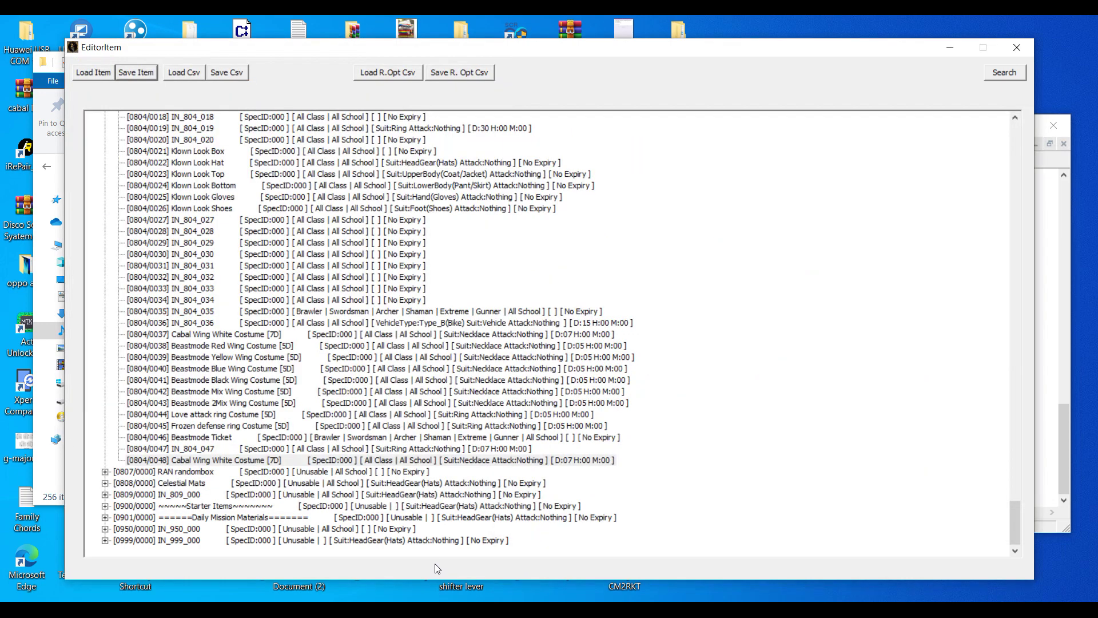
right_click(232, 337)
left_click(286, 429)
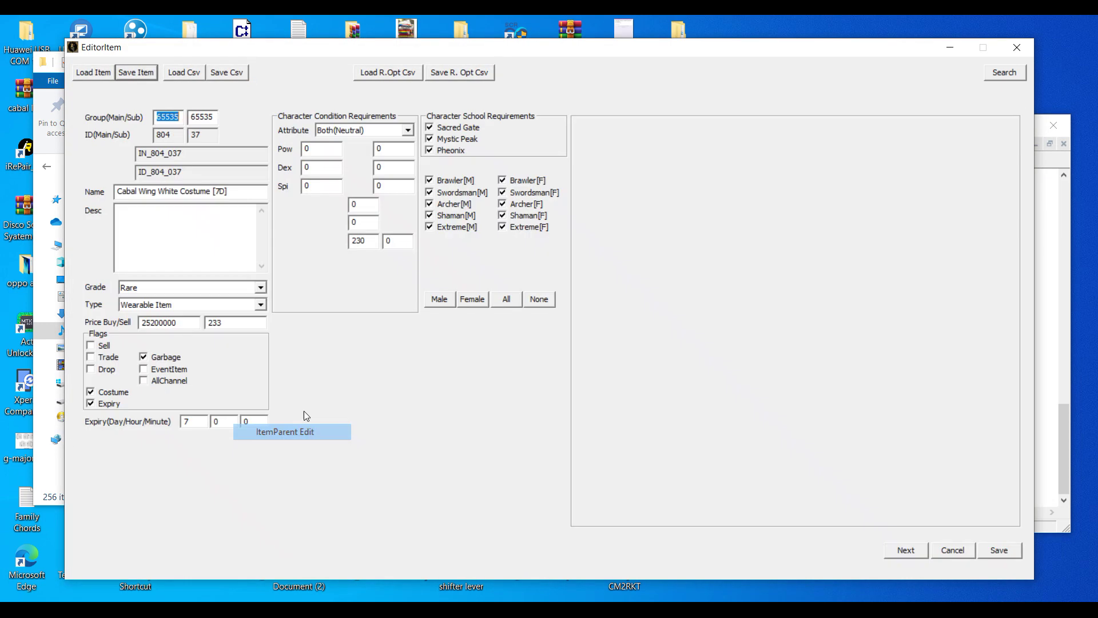
left_click_drag(235, 193, 95, 193)
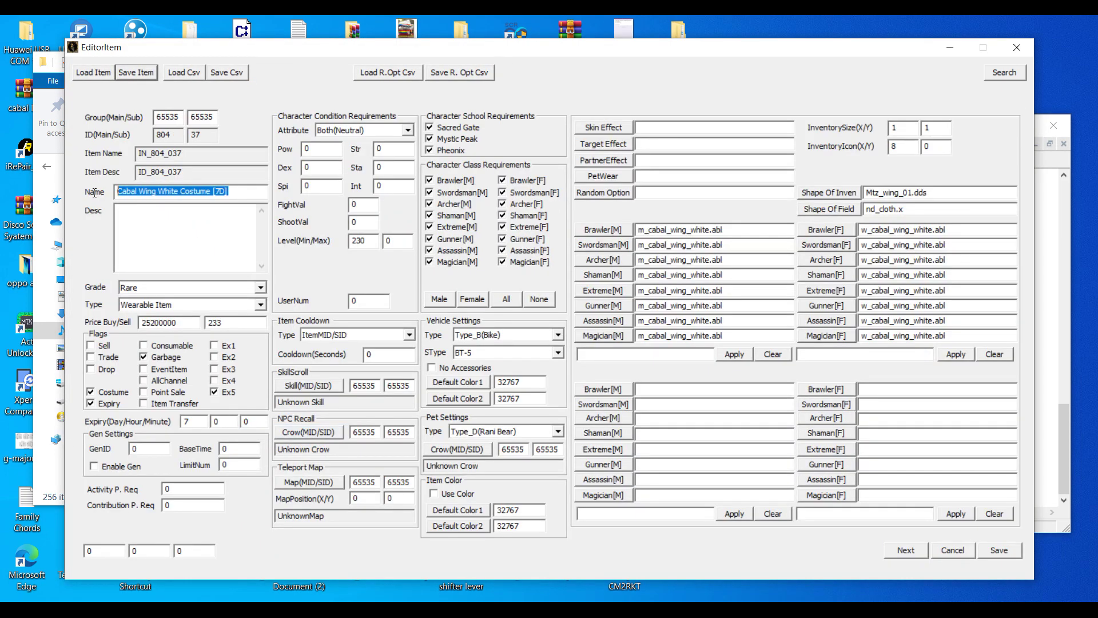
right_click(144, 192)
left_click(187, 237)
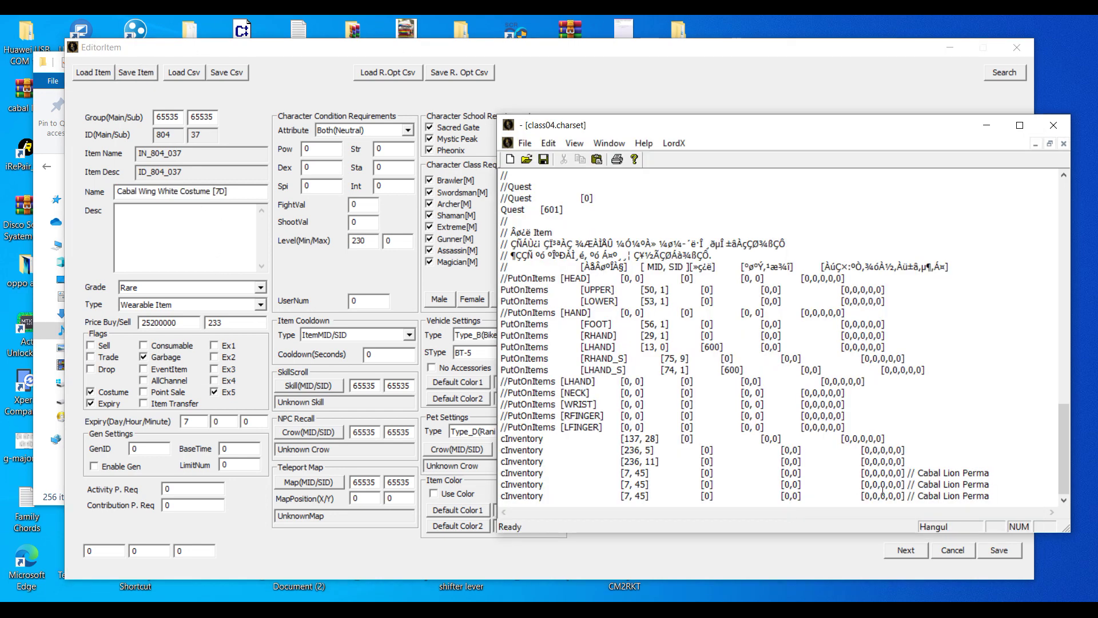
left_click_drag(991, 486, 923, 486)
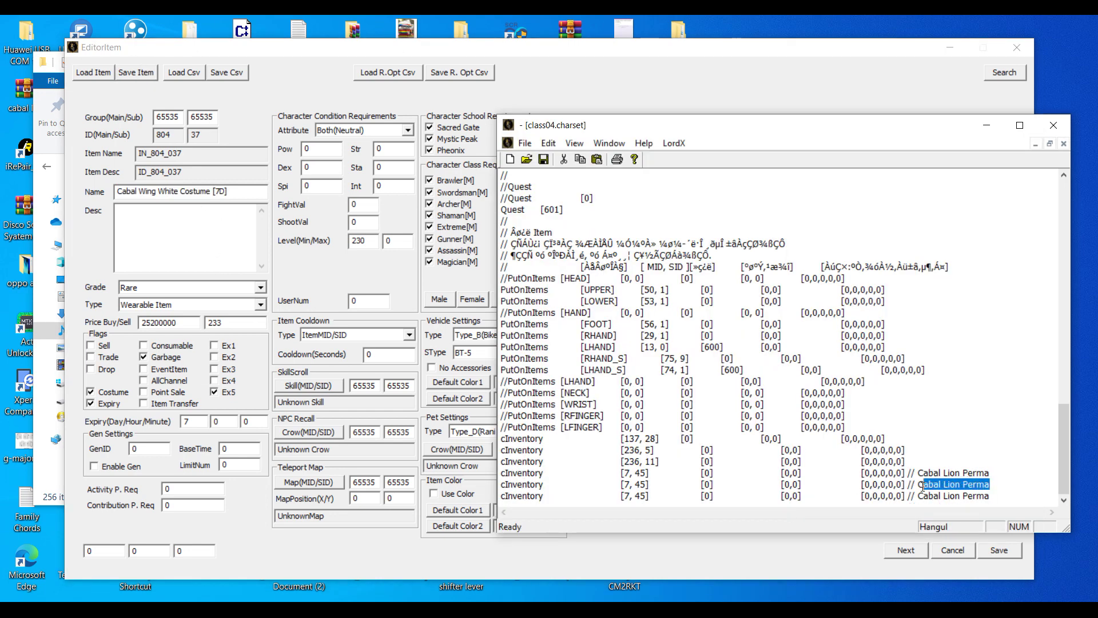
key("ctrl+v")
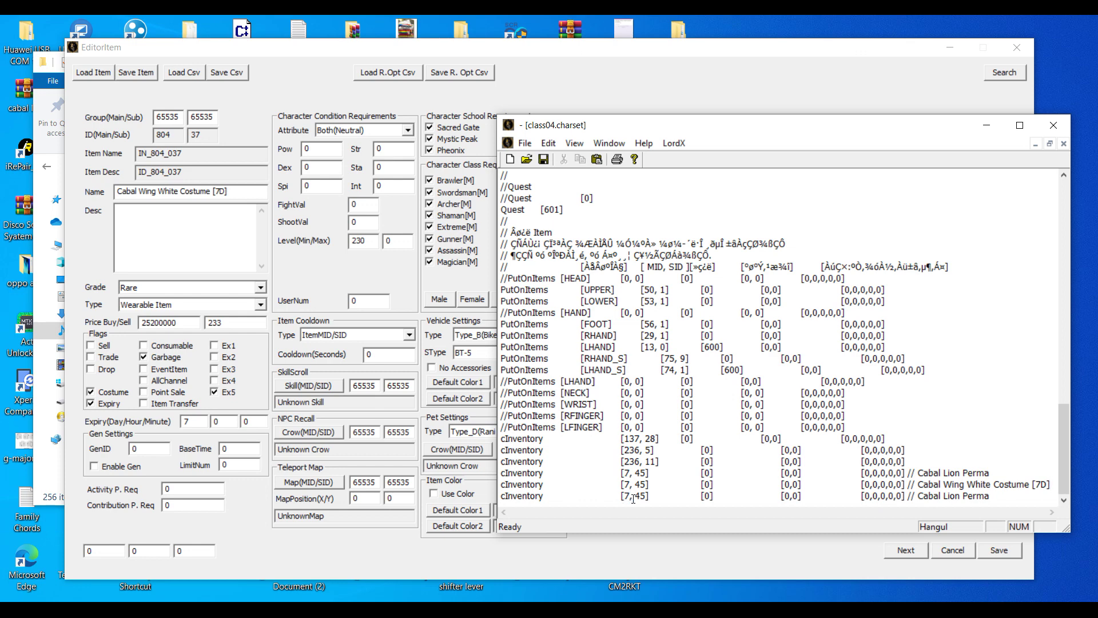
- Set the item ID of the Cabal Wing White Costume inventory line to [804, 37]
key("BackSpace")
type("804")
key("BackSpace")
key("BackSpace")
- In EditorItem, close item 804/37 without saving and rename item 804/48 to "Cabal Wing Black Costume [7D]"
left_click(609, 52)
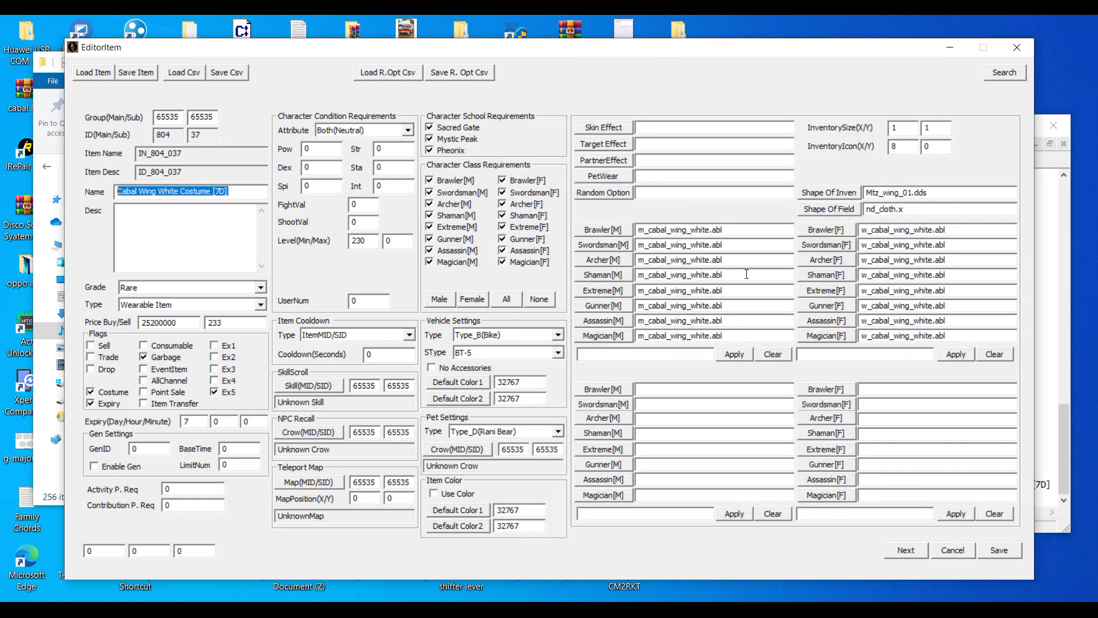
left_click(950, 550)
left_click(186, 460)
right_click(188, 459)
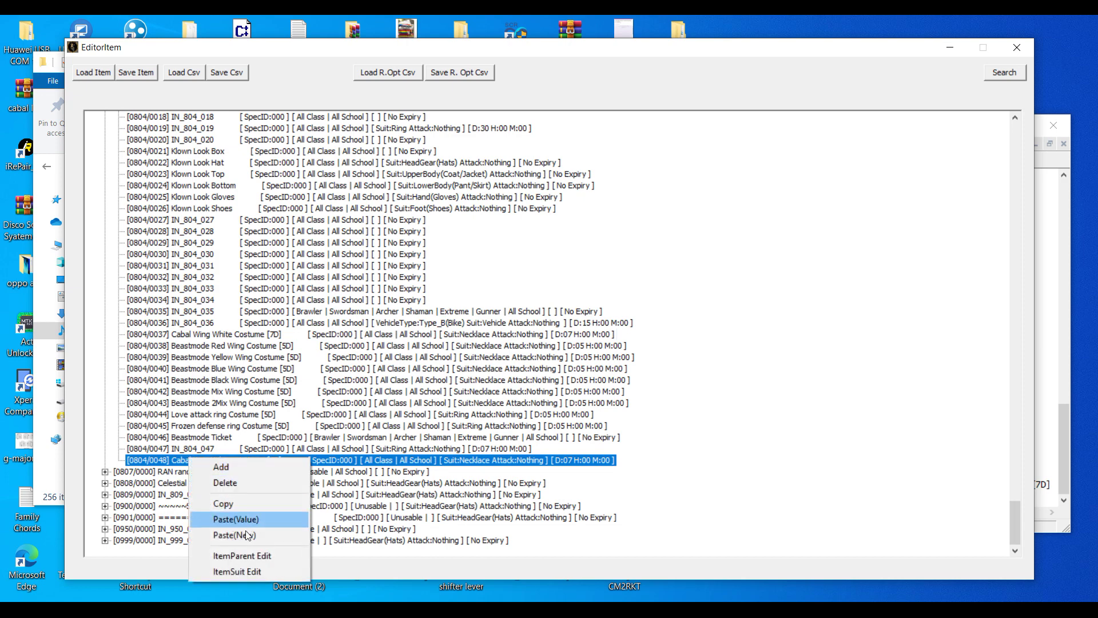
left_click(228, 554)
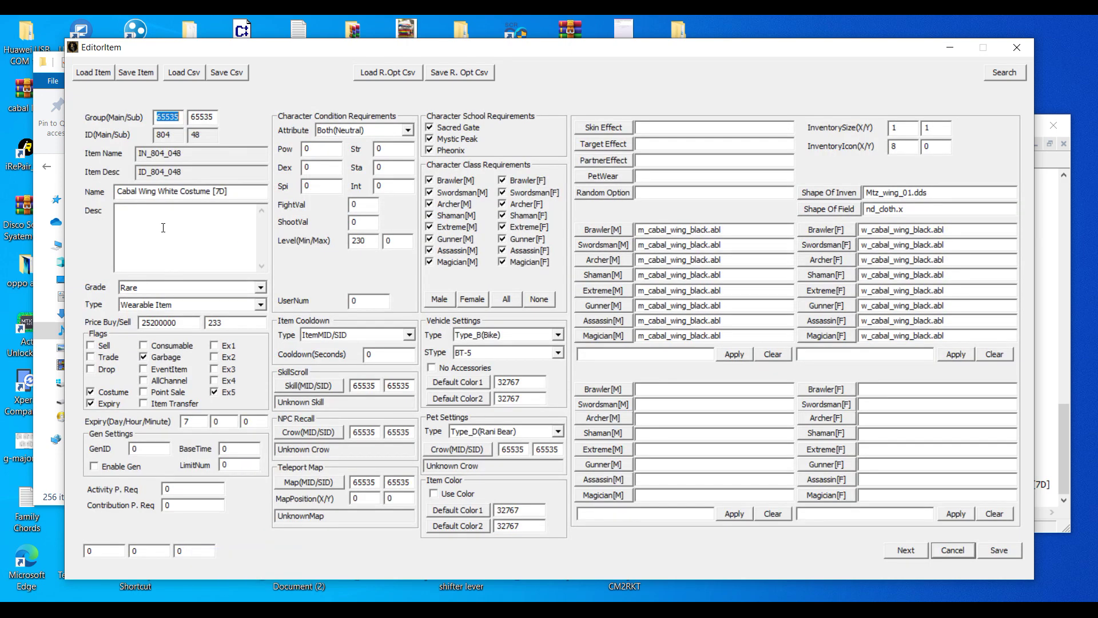
left_click(177, 192)
key("BackSpace")
key("BackSpace")
key("BackSpace")
key("BackSpace")
key("BackSpace")
key("BackSpace")
type("Black")
- Copy the name "Cabal Wing Black Costume [7D]" and paste it over the comment of the last cInventory line in class04.charset
left_click_drag(240, 191, 114, 192)
right_click(131, 195)
left_click(187, 240)
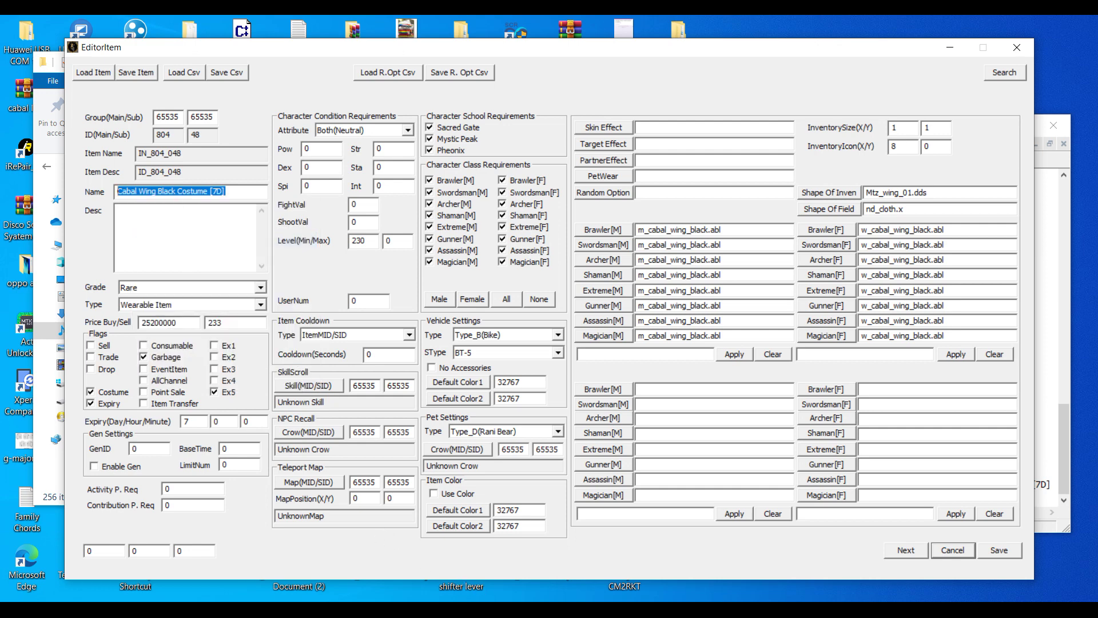
key("alt+Tab")
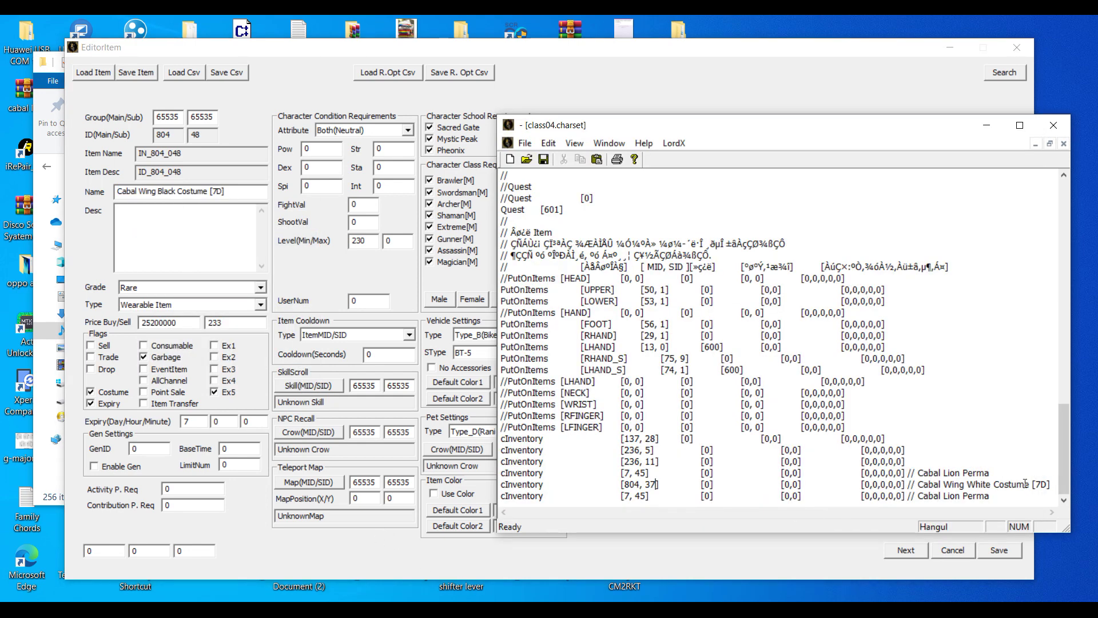
left_click_drag(1002, 495, 925, 495)
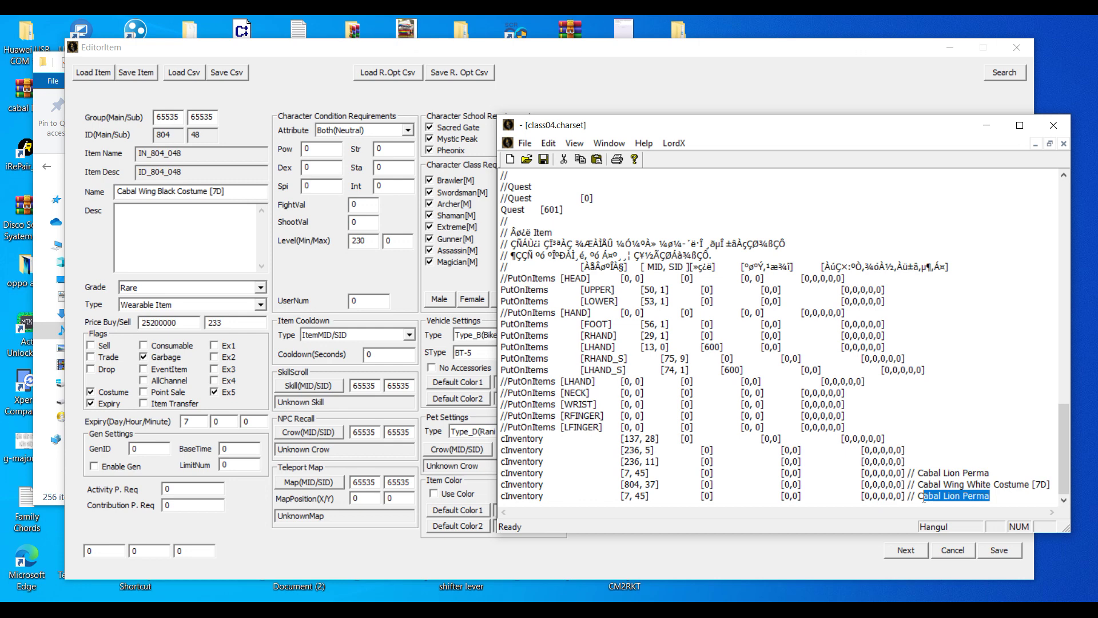
key("ctrl+v")
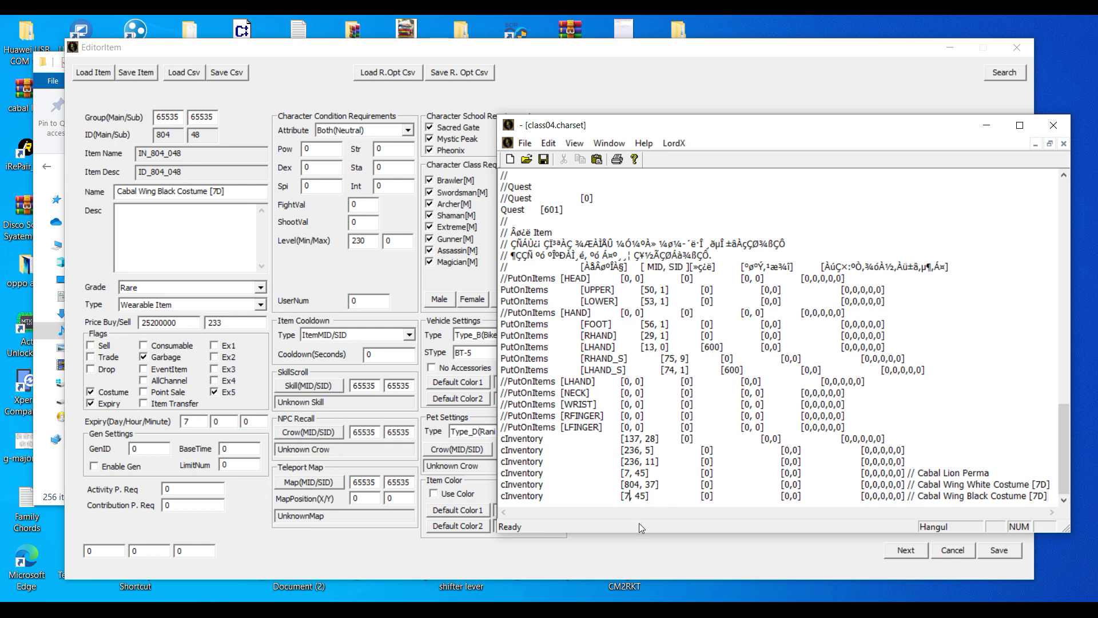
- Set the item ID of the Cabal Wing Black Costume inventory line to [804, 48] and save class04.charset
type("04")
type("8")
left_click(543, 159)
- Save the renamed black wing item in EditorItem and overwrite item.isf again
left_click(640, 73)
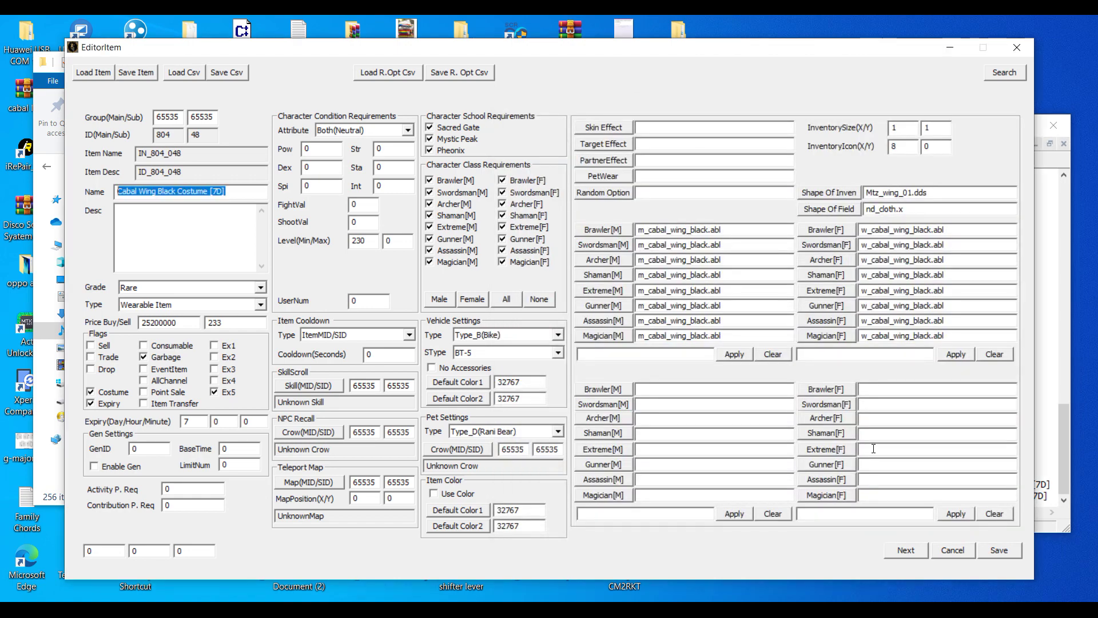
left_click(996, 552)
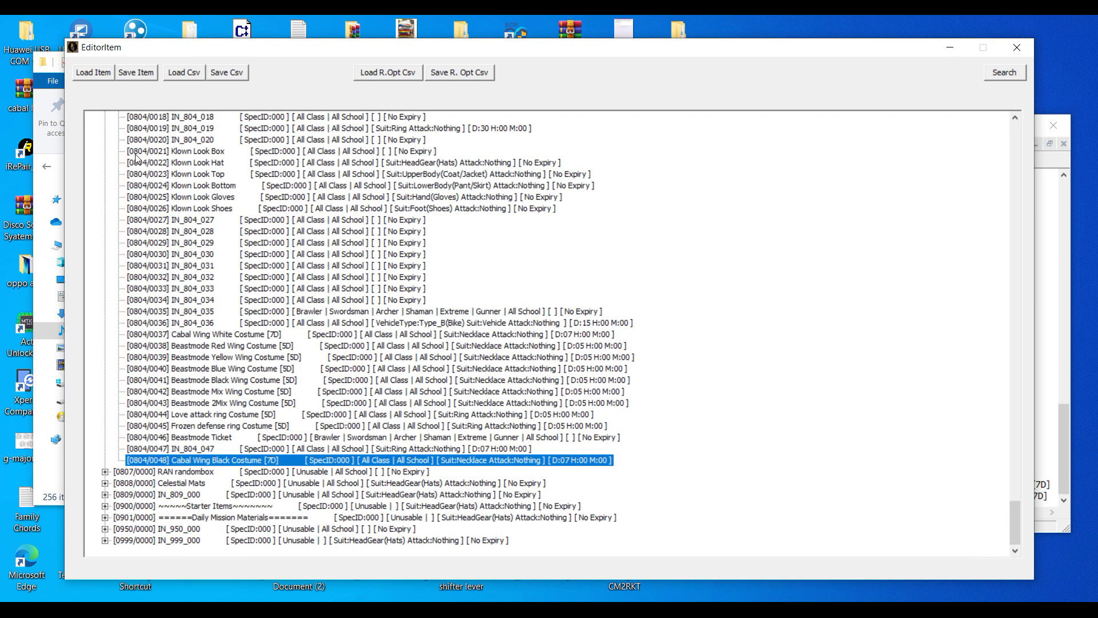
left_click(130, 74)
double_click(454, 284)
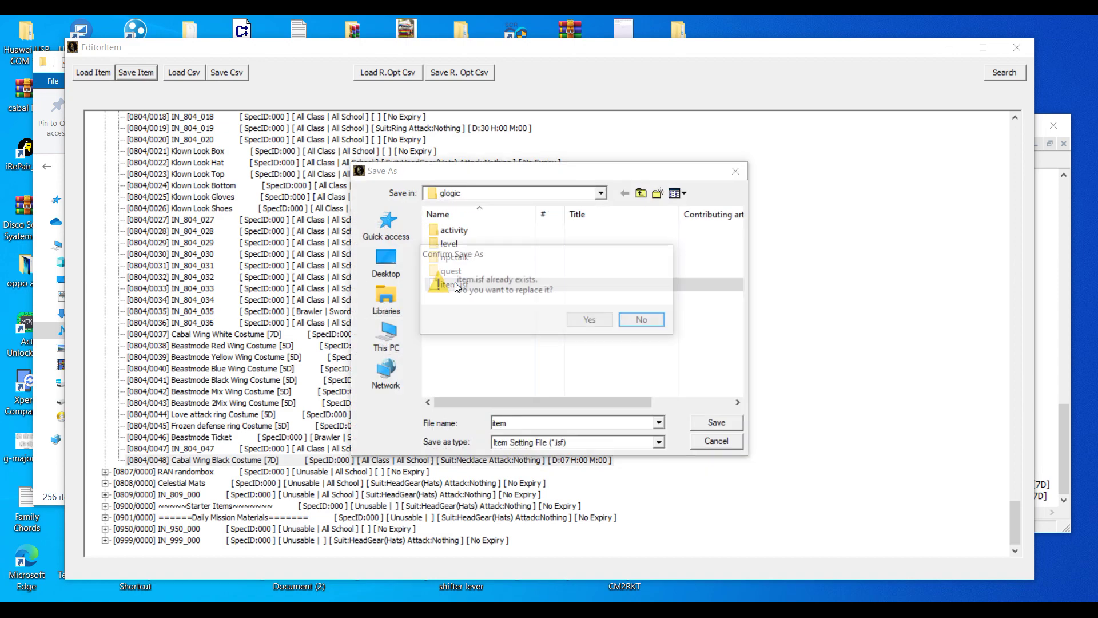
left_click(585, 321)
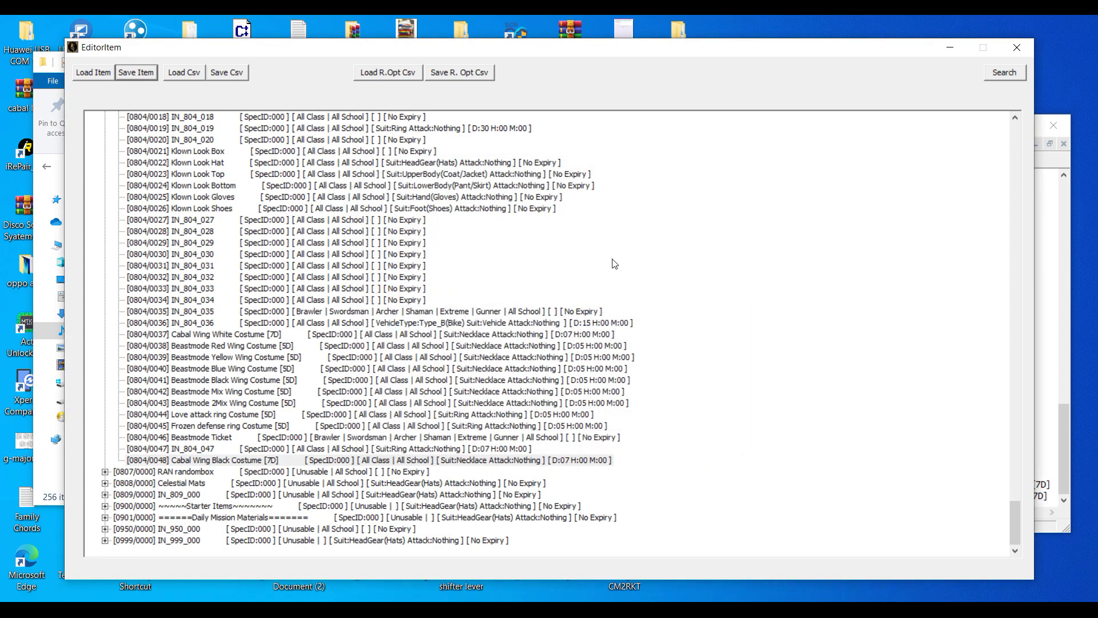
- Close EditorItem and class04.charset, return to the Ran Online folder and launch GameEmulator
left_click(1017, 48)
left_click(1068, 125)
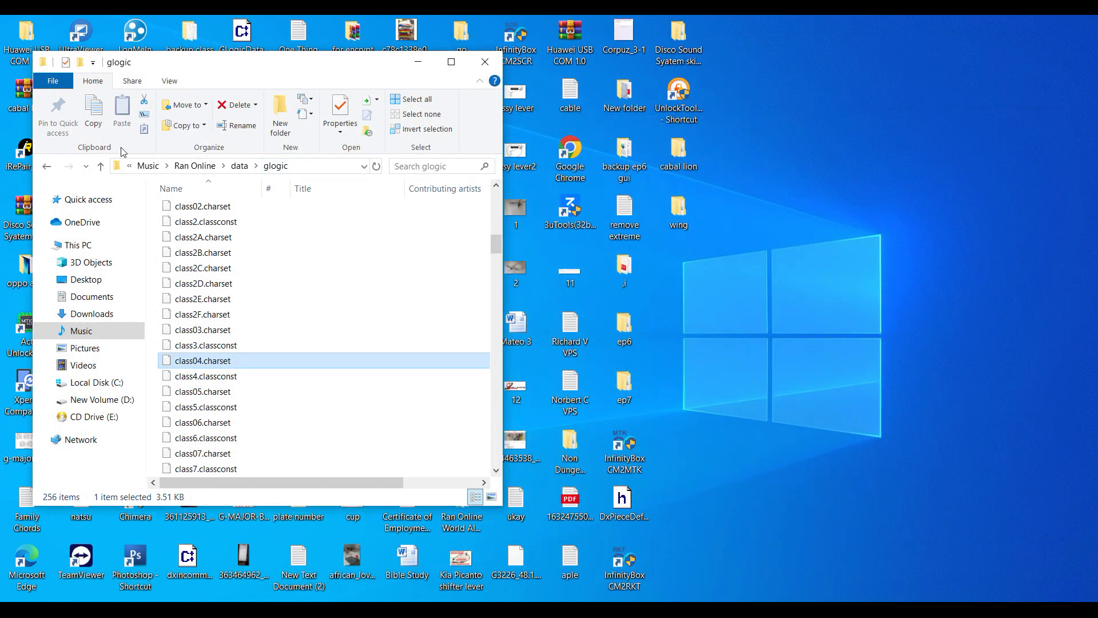
left_click(48, 167)
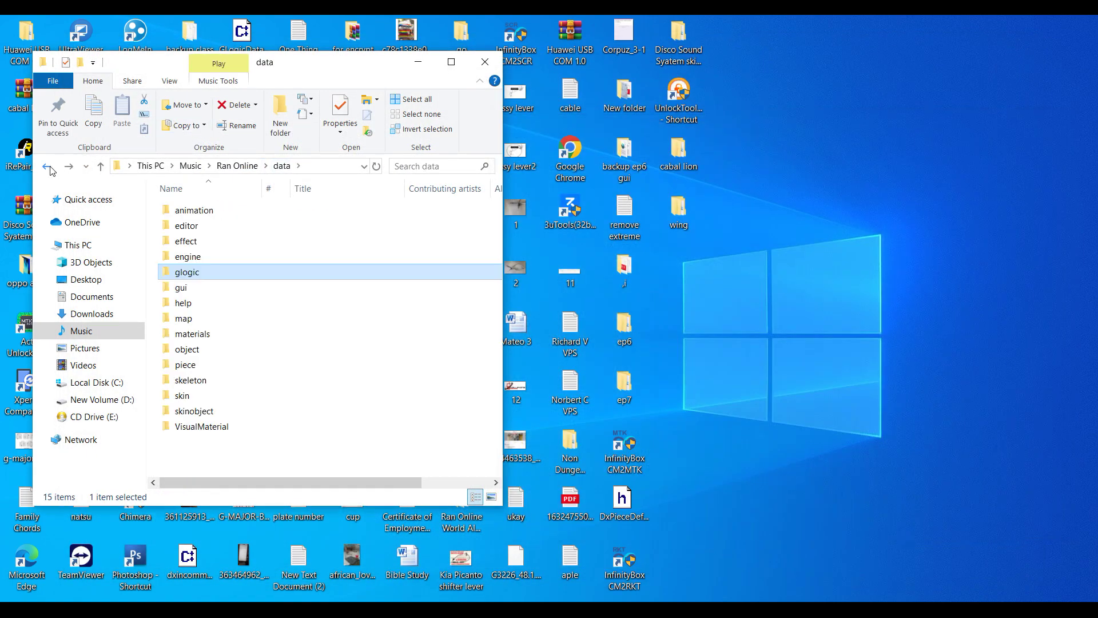
left_click(48, 167)
scroll(385, 404, "down", 6)
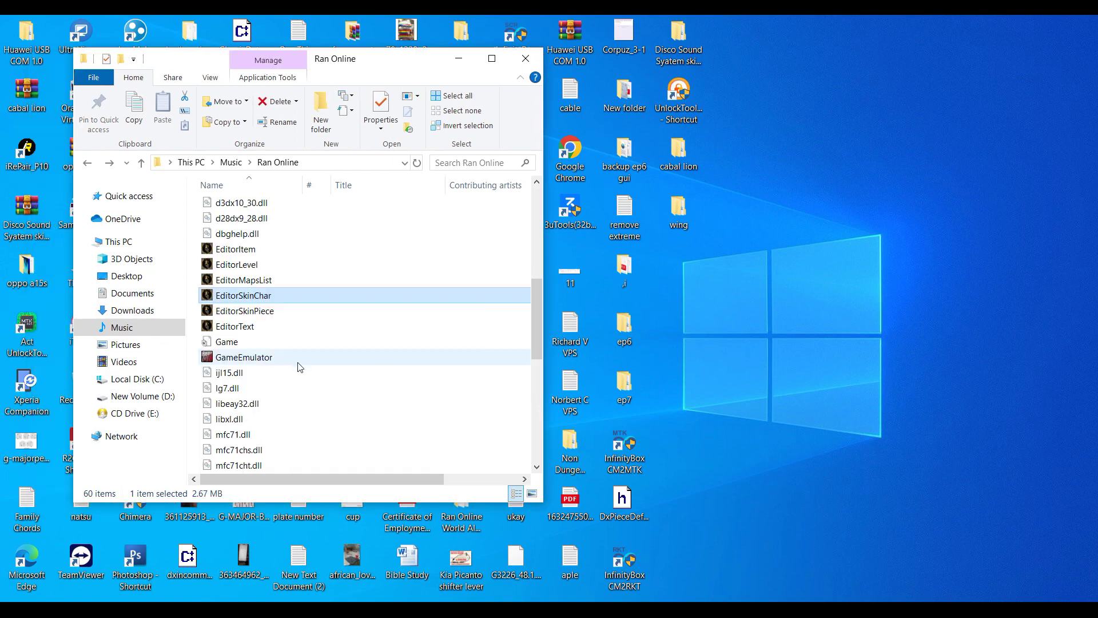
double_click(289, 359)
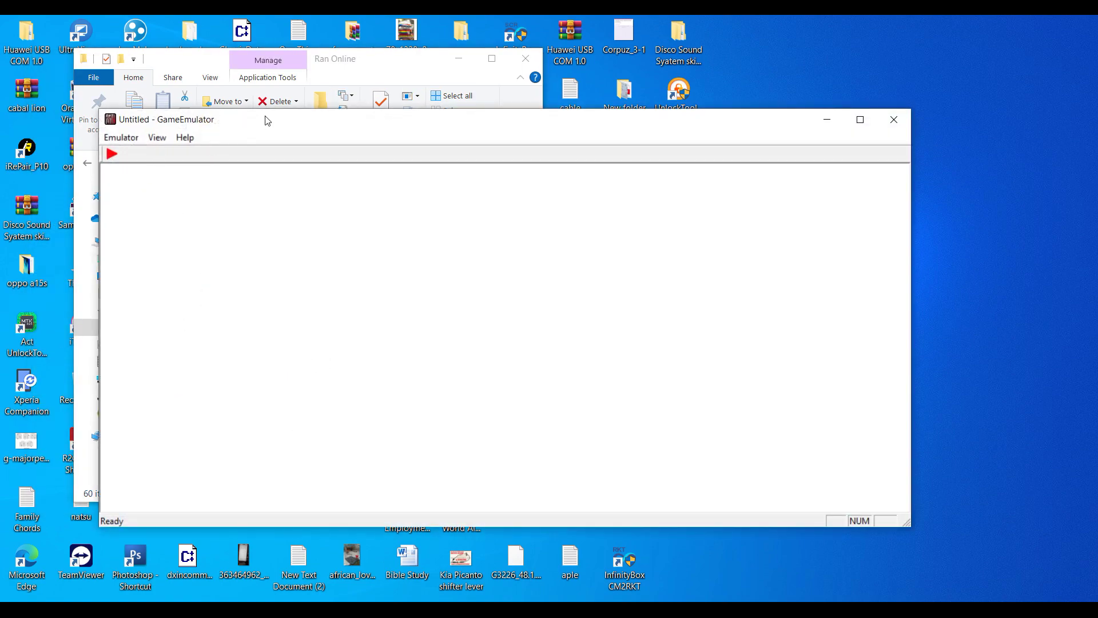
left_click(860, 119)
left_click(29, 40)
left_click(32, 60)
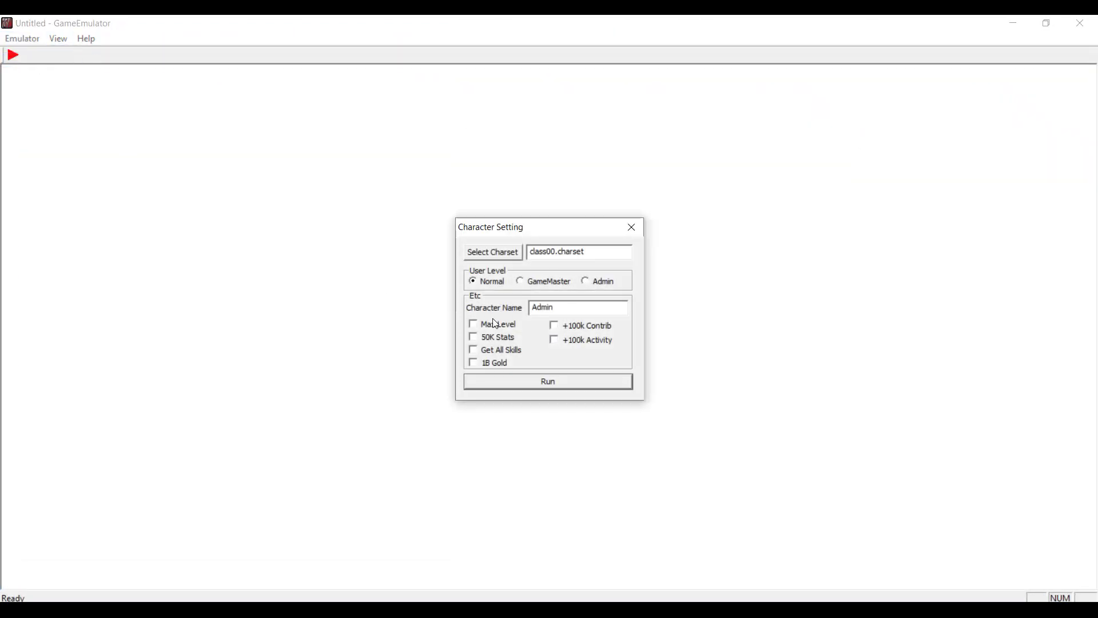
left_click(546, 383)
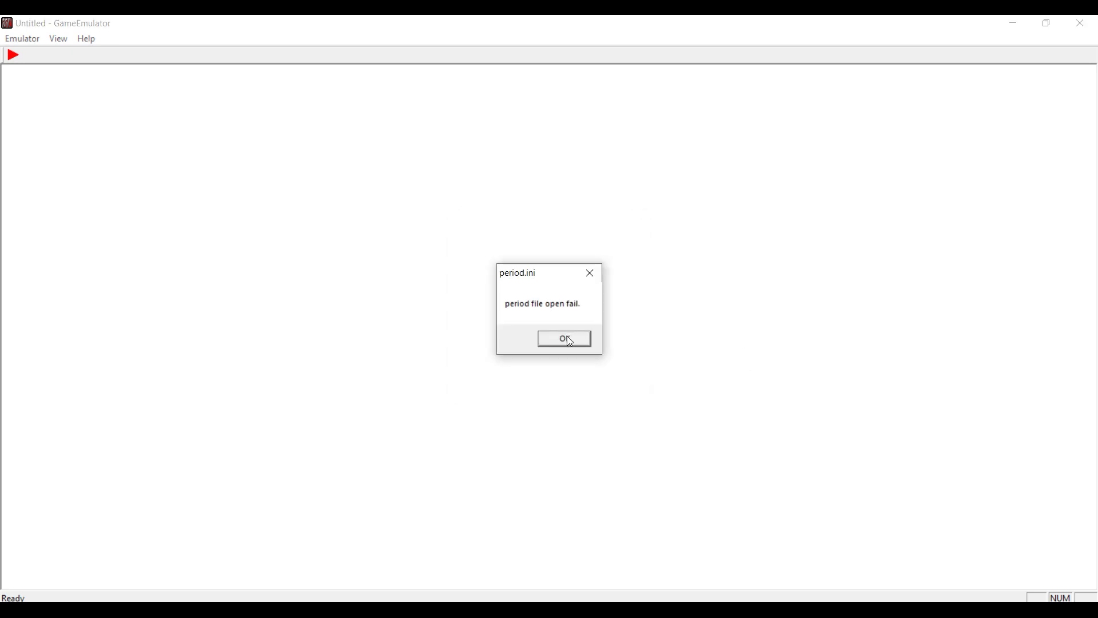
left_click(567, 341)
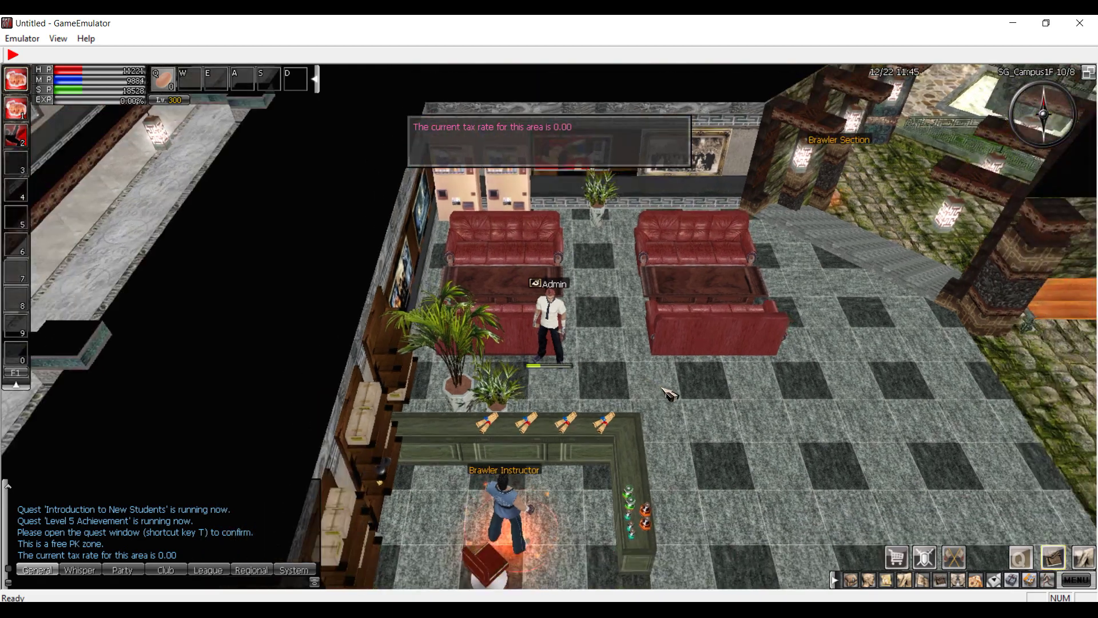
left_click(663, 389)
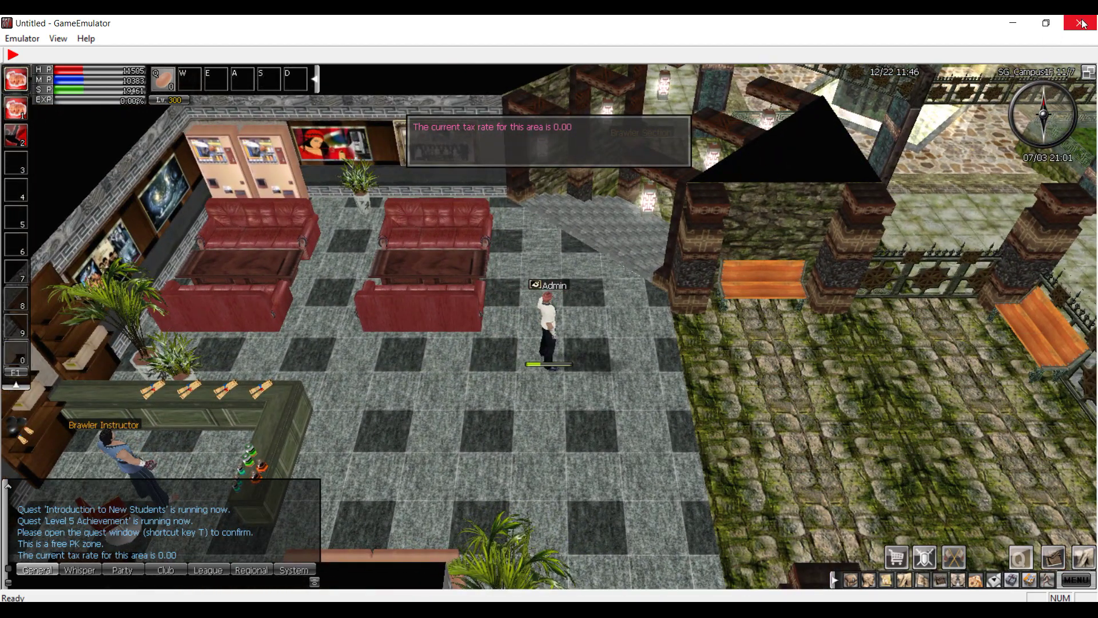
left_click(1082, 23)
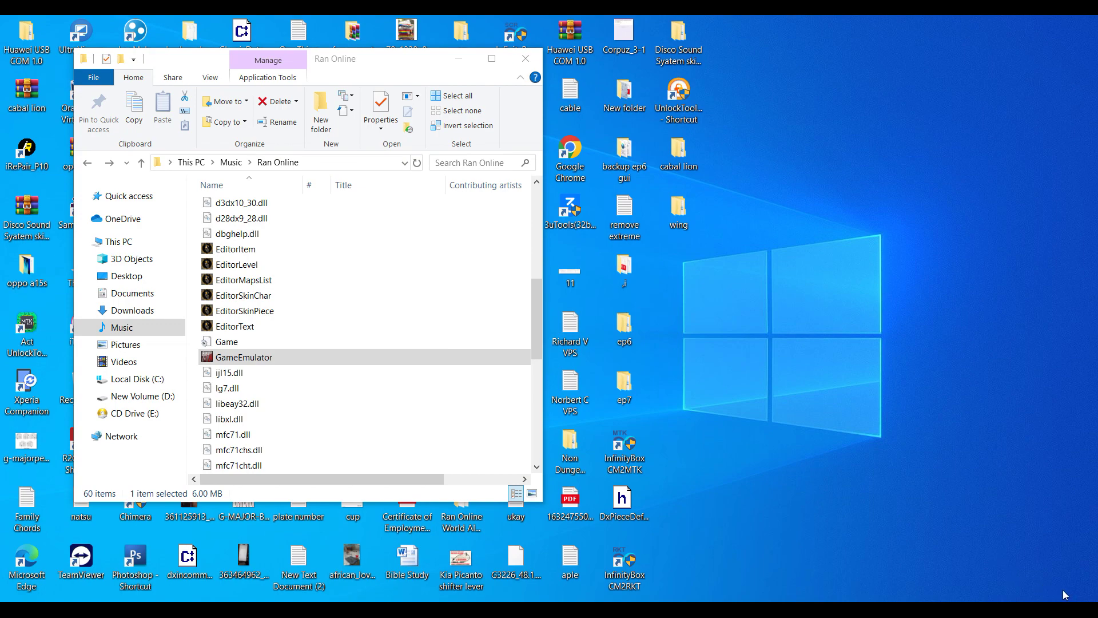
- Relaunch GameEmulator maximized and run it with class04.charset and the 50K Stats option, dismissing the period.ini message
double_click(296, 357)
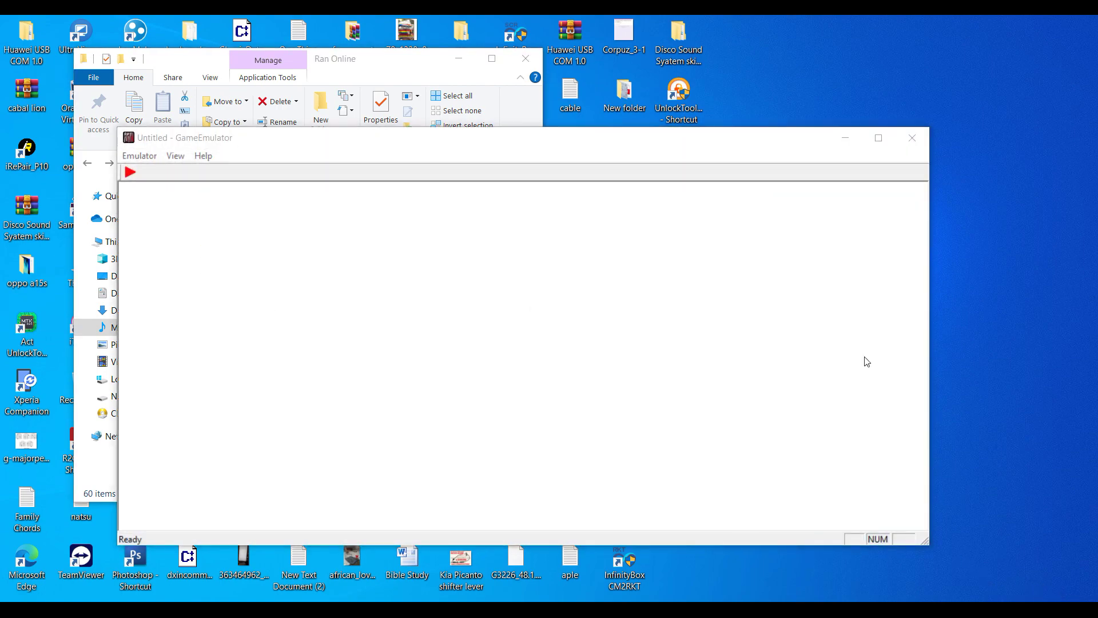
left_click(879, 138)
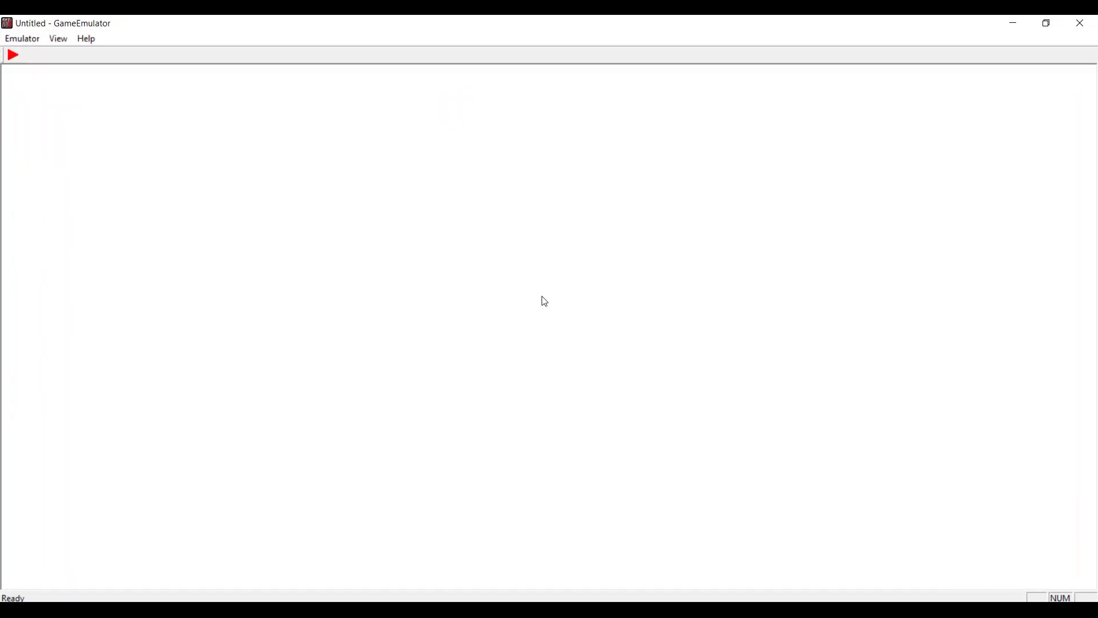
left_click(26, 37)
left_click(32, 57)
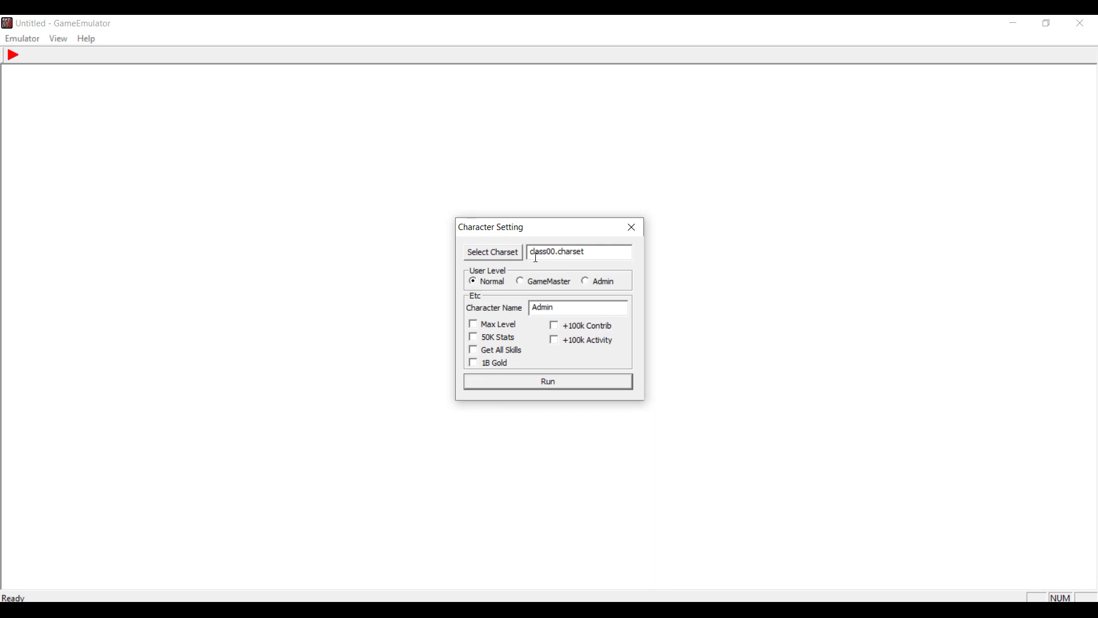
key("BackSpace")
type("4")
left_click(487, 339)
left_click(527, 382)
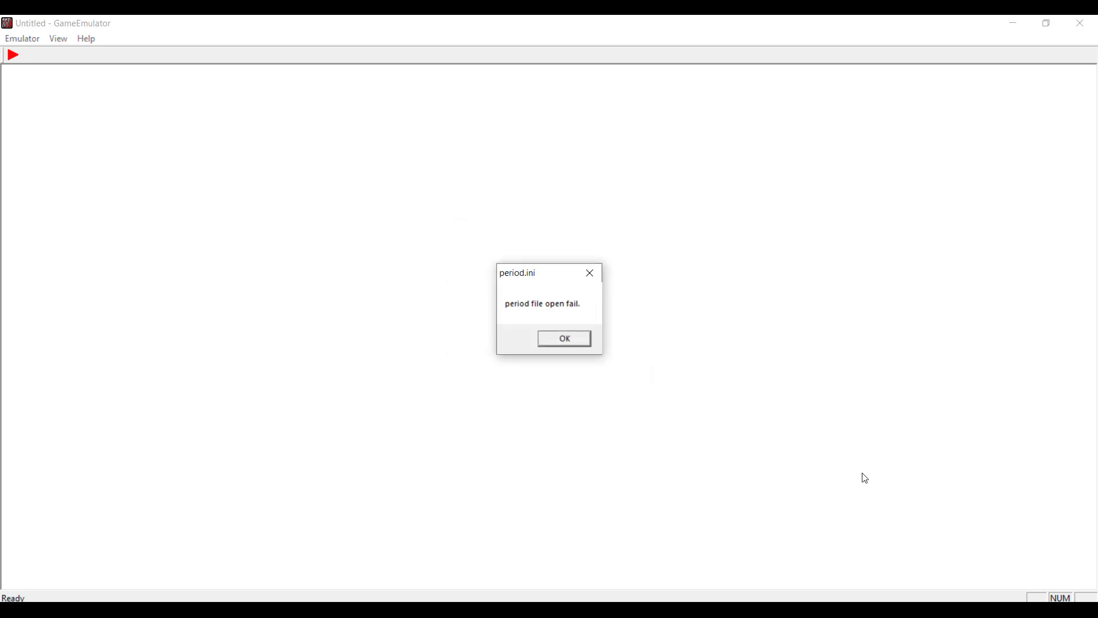
left_click(563, 337)
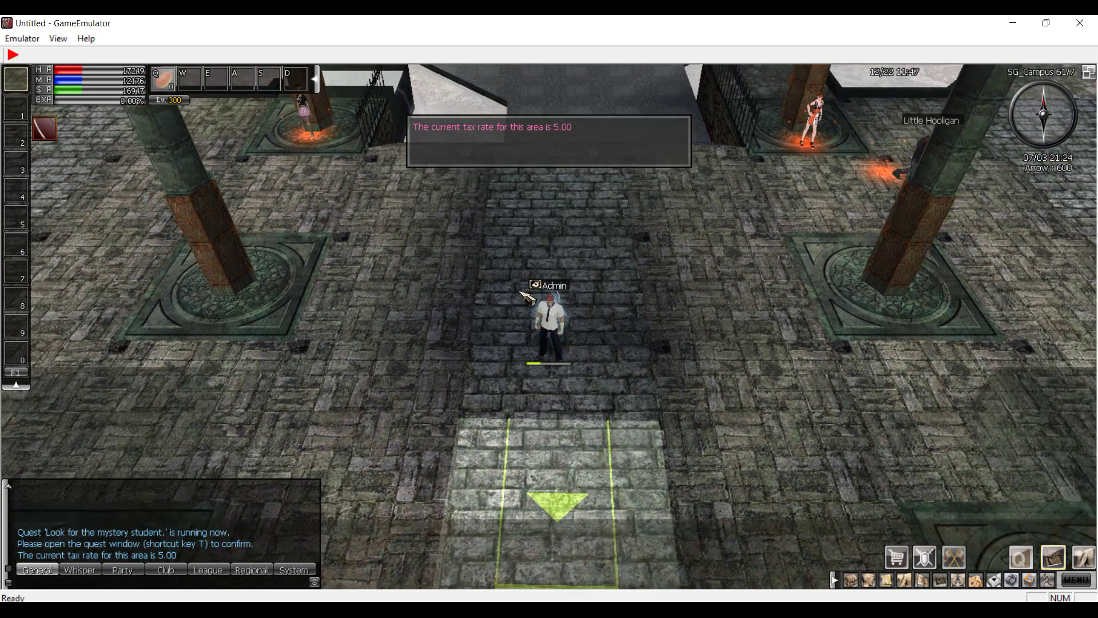
- Open the character's inventory, equip the white Cabal wing and inspect it on the character from front and back
left_click_drag(521, 292, 552, 449)
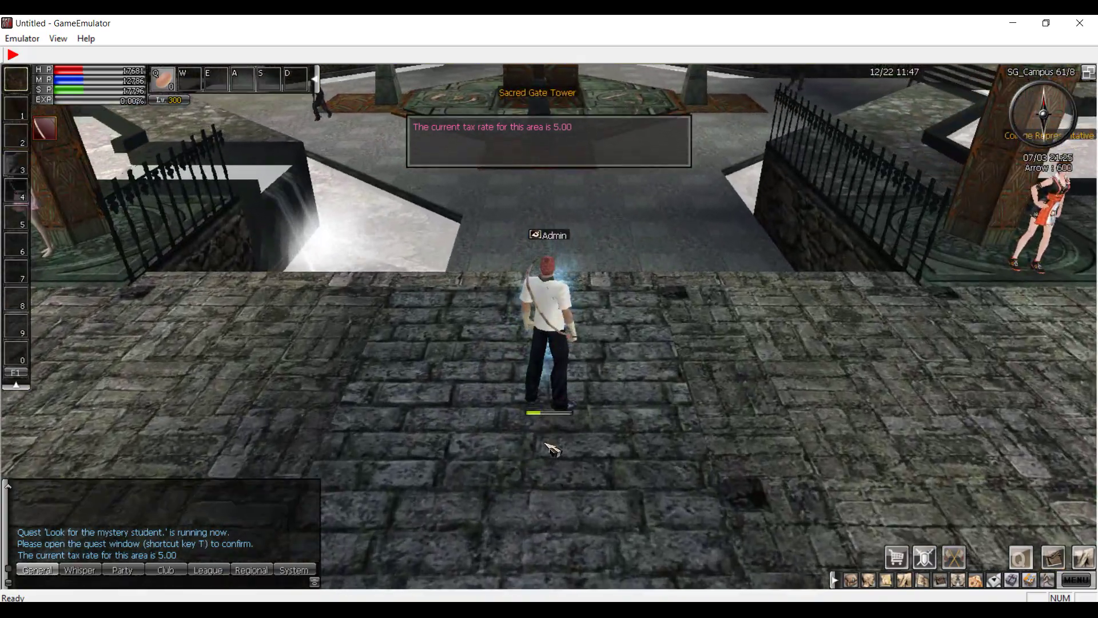
left_click(552, 449)
scroll(554, 449, "up", 3)
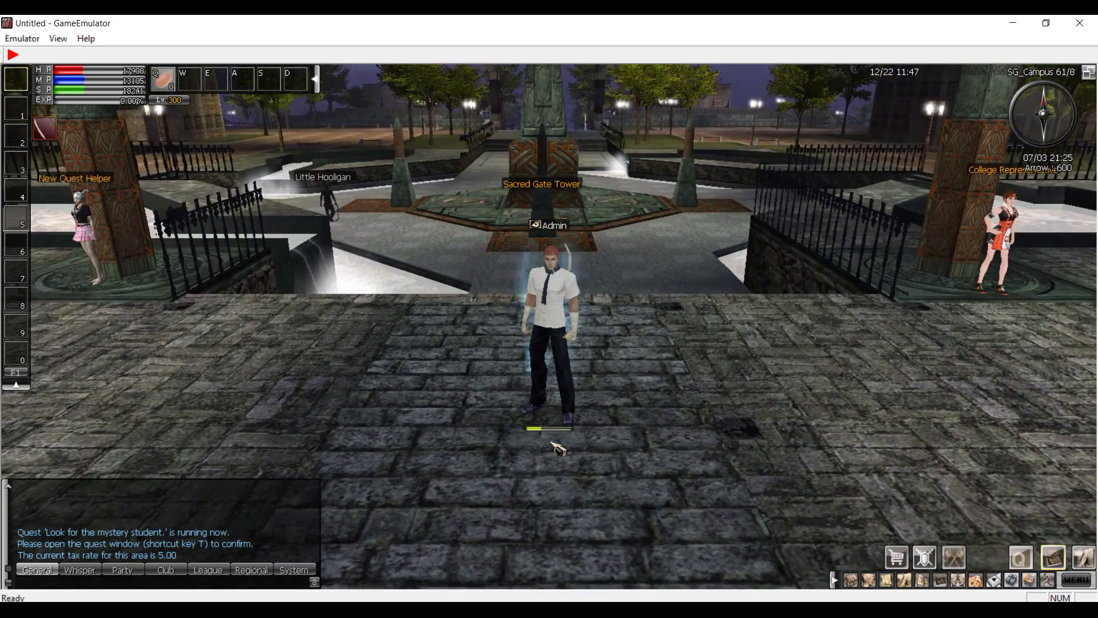
key("i")
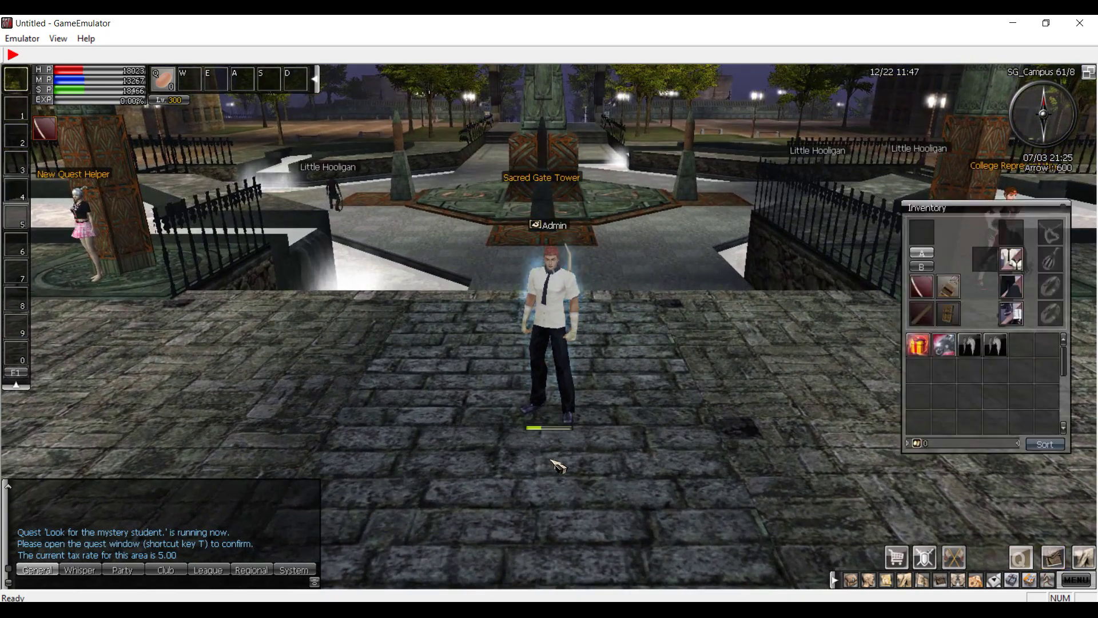
right_click(969, 351)
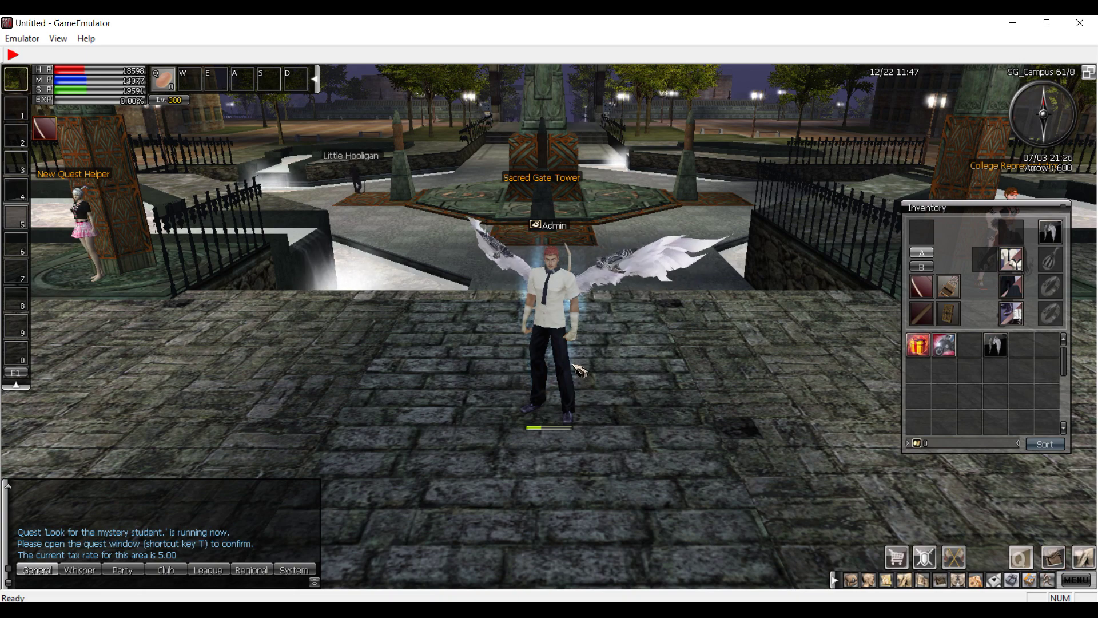
key("Right")
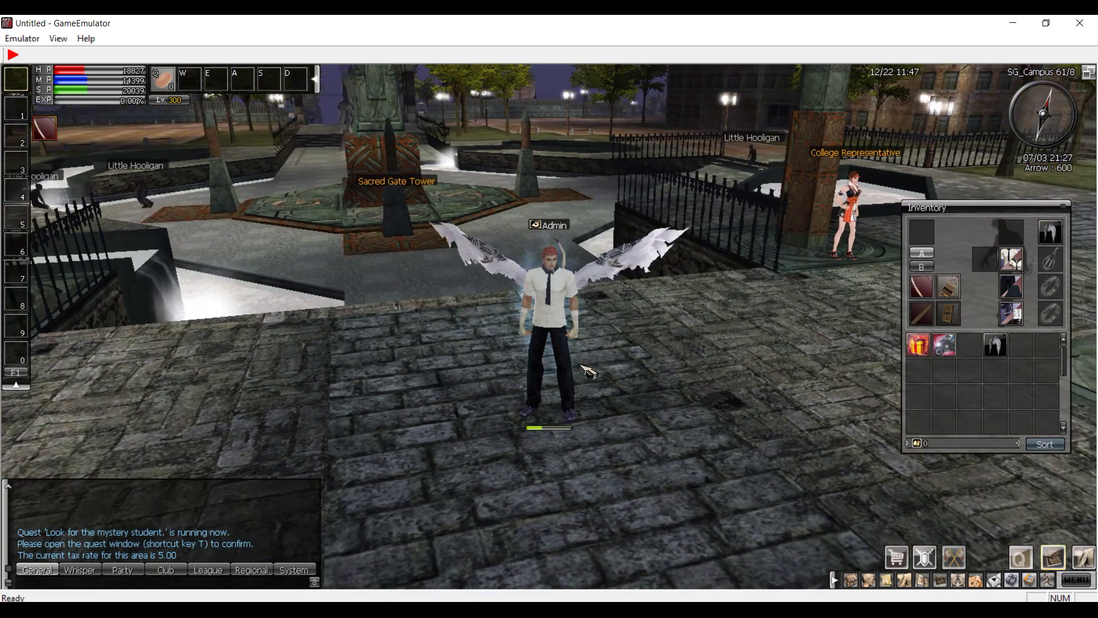
key("Right")
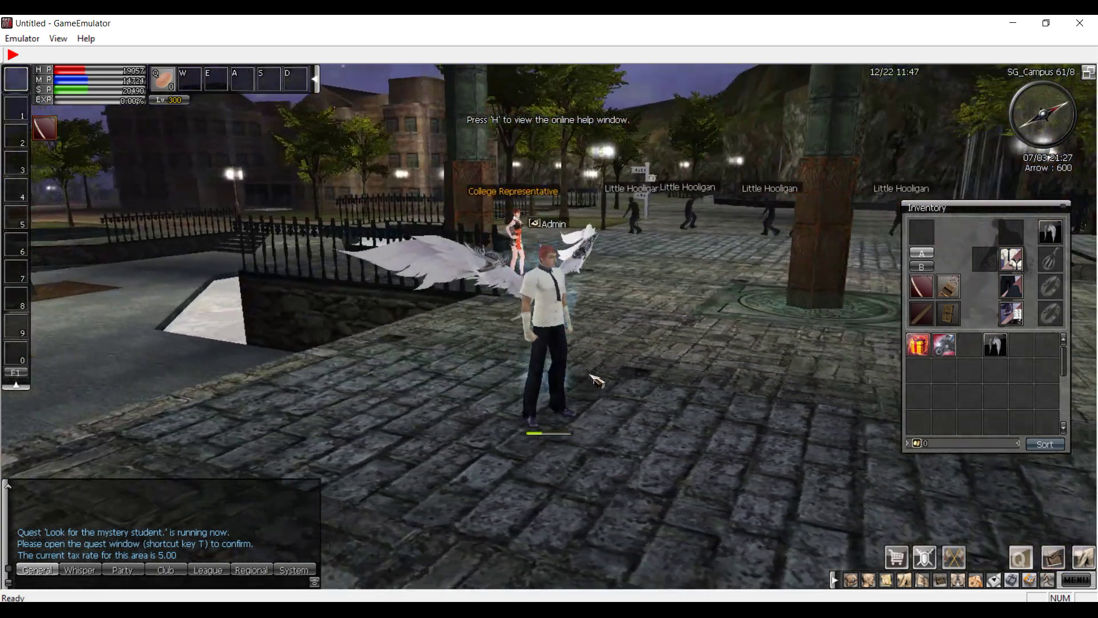
key("Right")
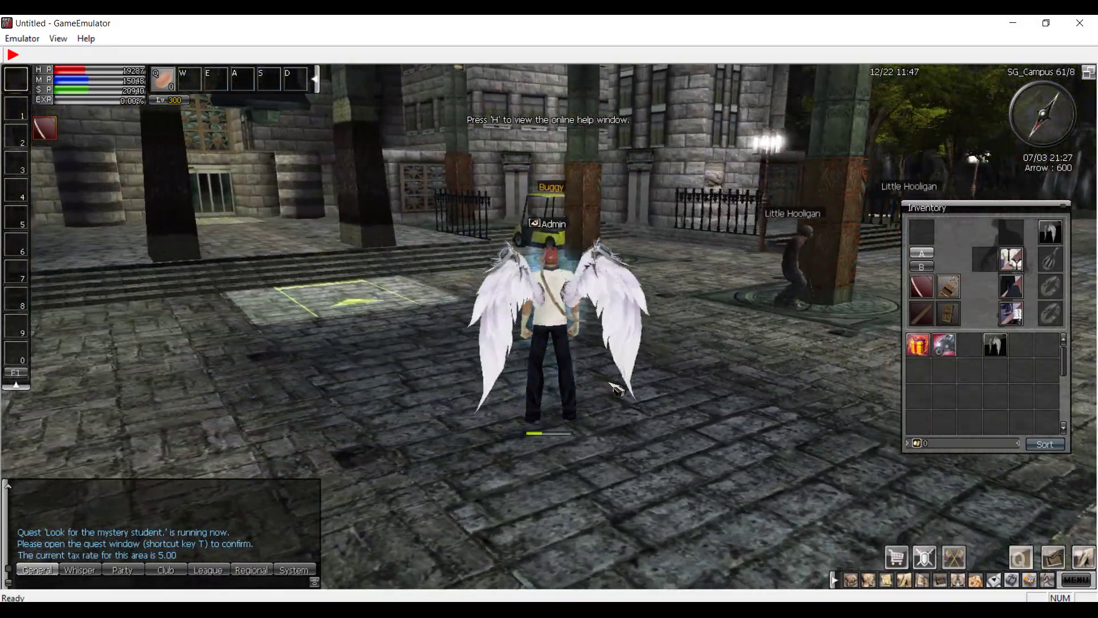
key("Right")
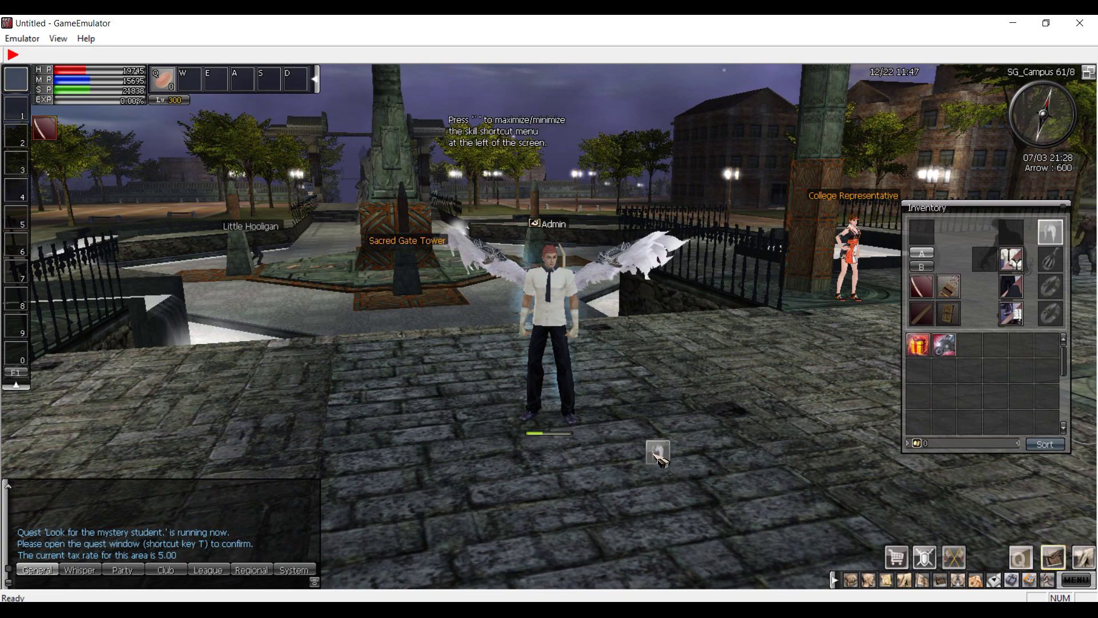
- Replace the equipped white wing with the black Cabal wing, put the white one back in the inventory and inspect the black wing all around
mouse_move(1058, 240)
left_click_drag(1058, 240, 1022, 350)
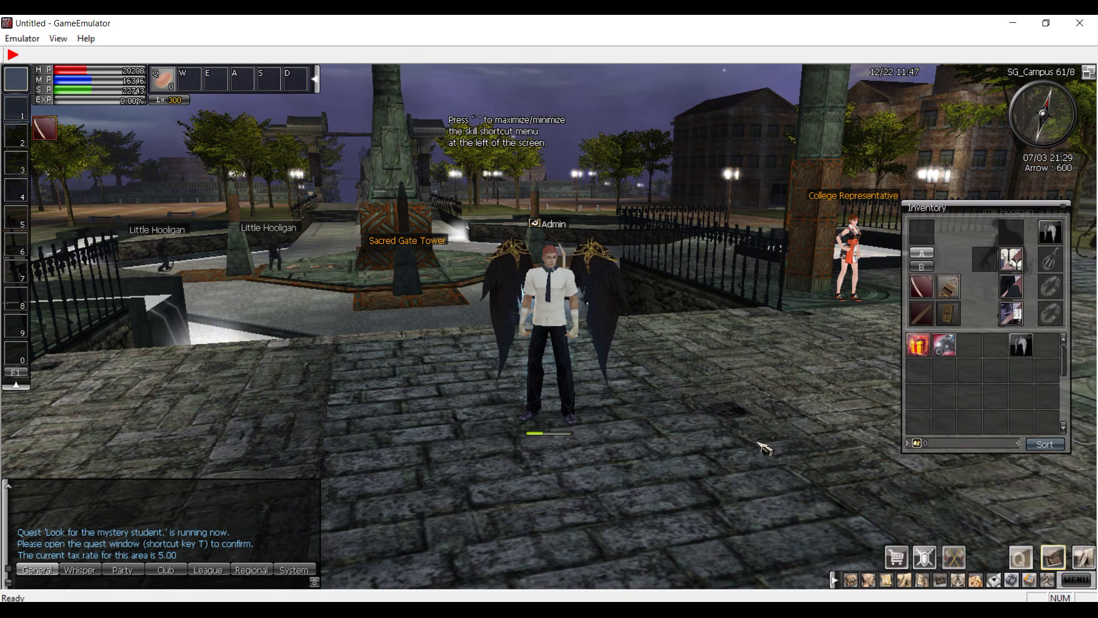
key("Right")
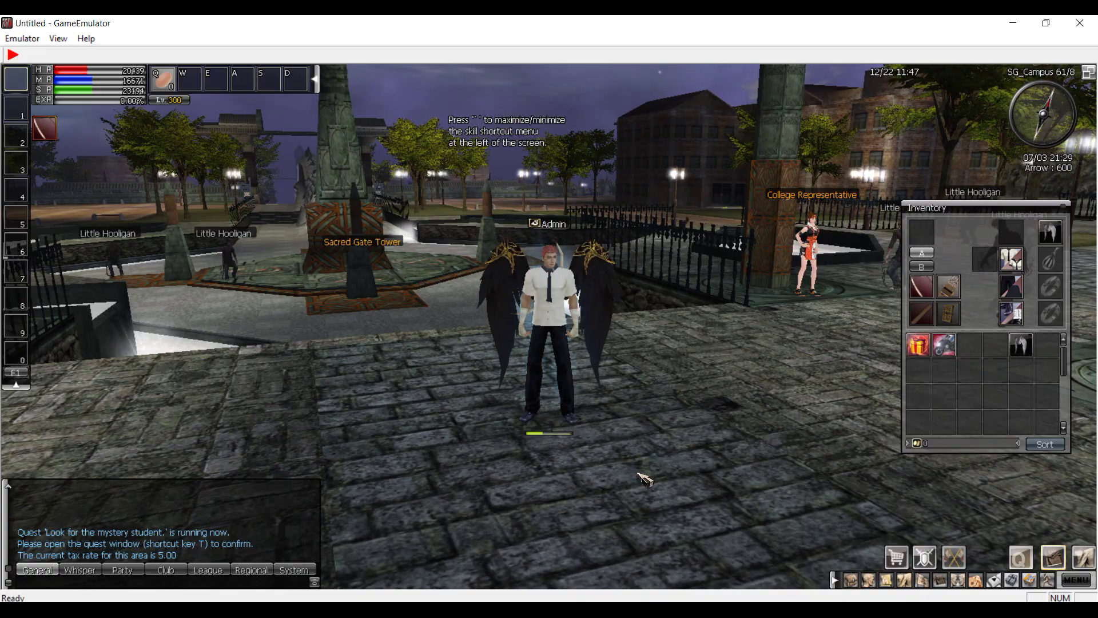
key("Right")
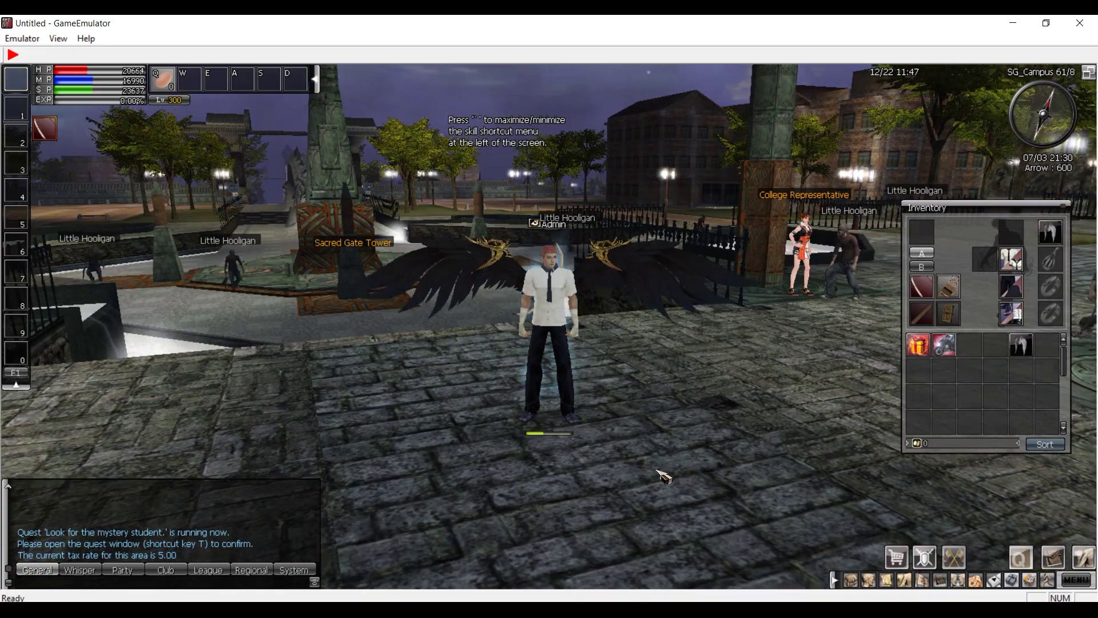
key("Right")
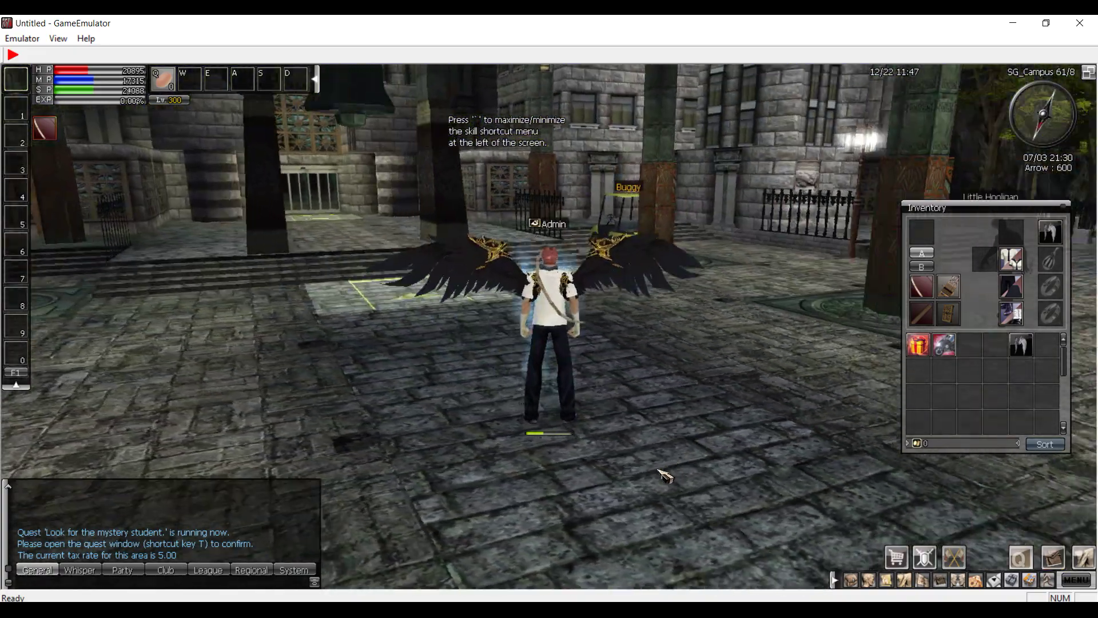
key("Right")
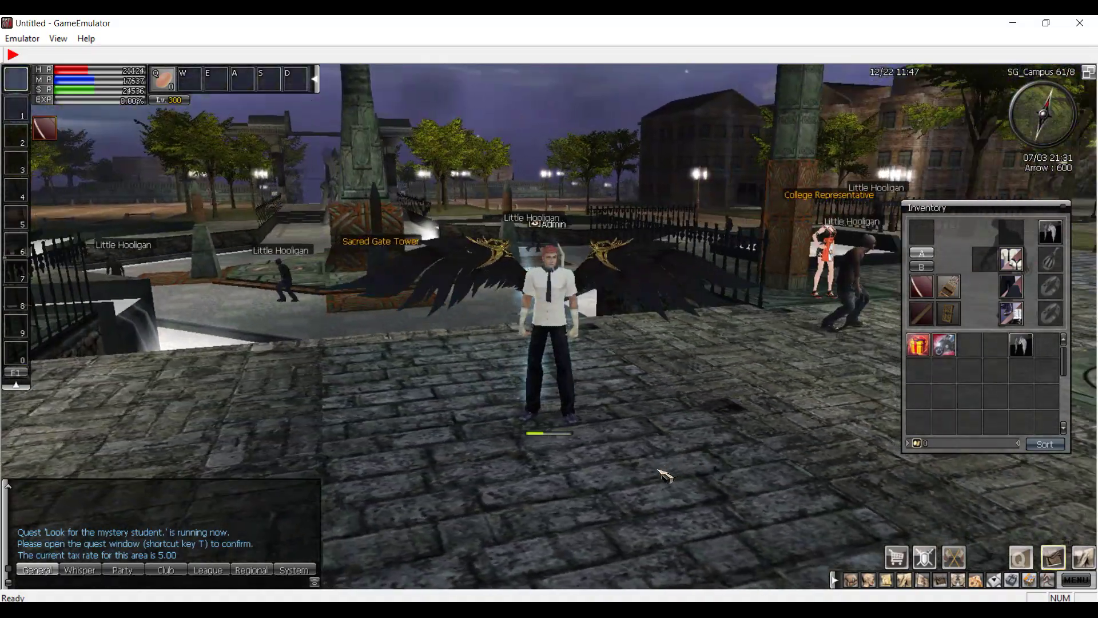